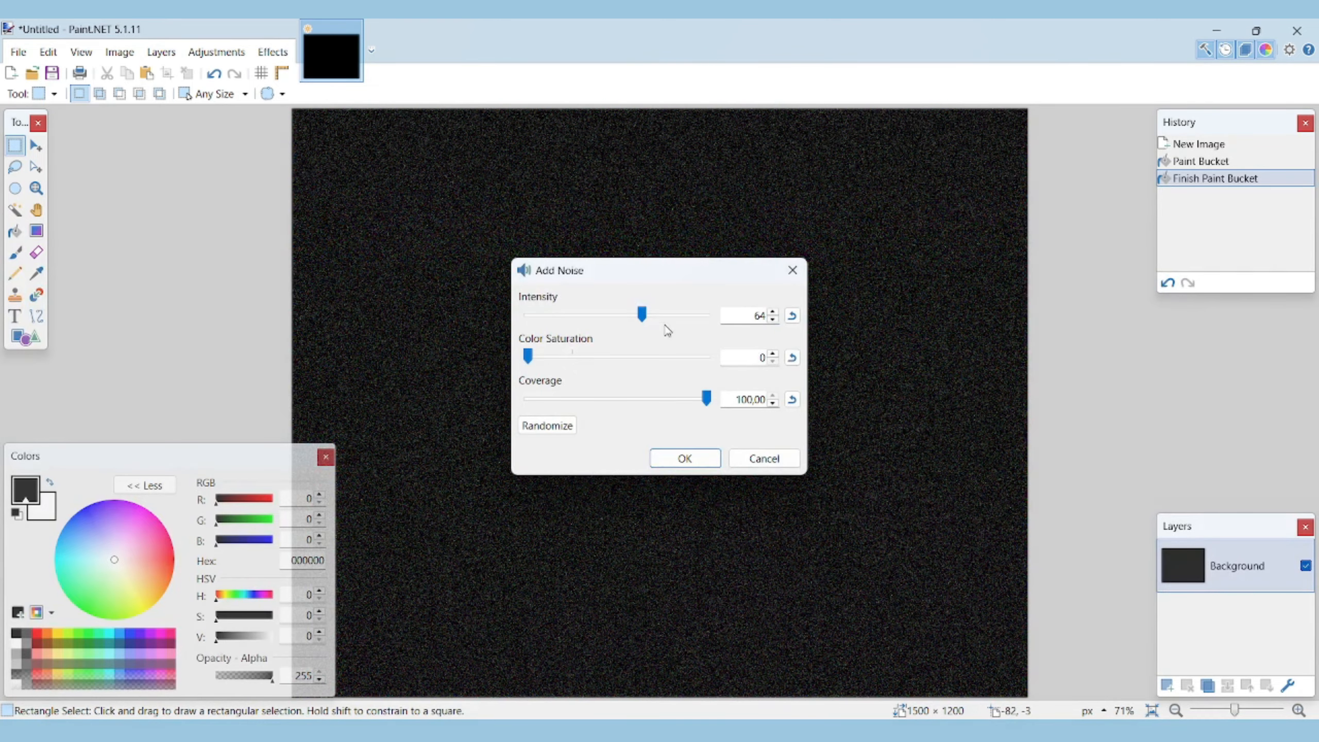
Add noise to the black background with intensity 100 and coverage 1.
drag(643, 319, 713, 318)
drag(711, 403, 535, 406)
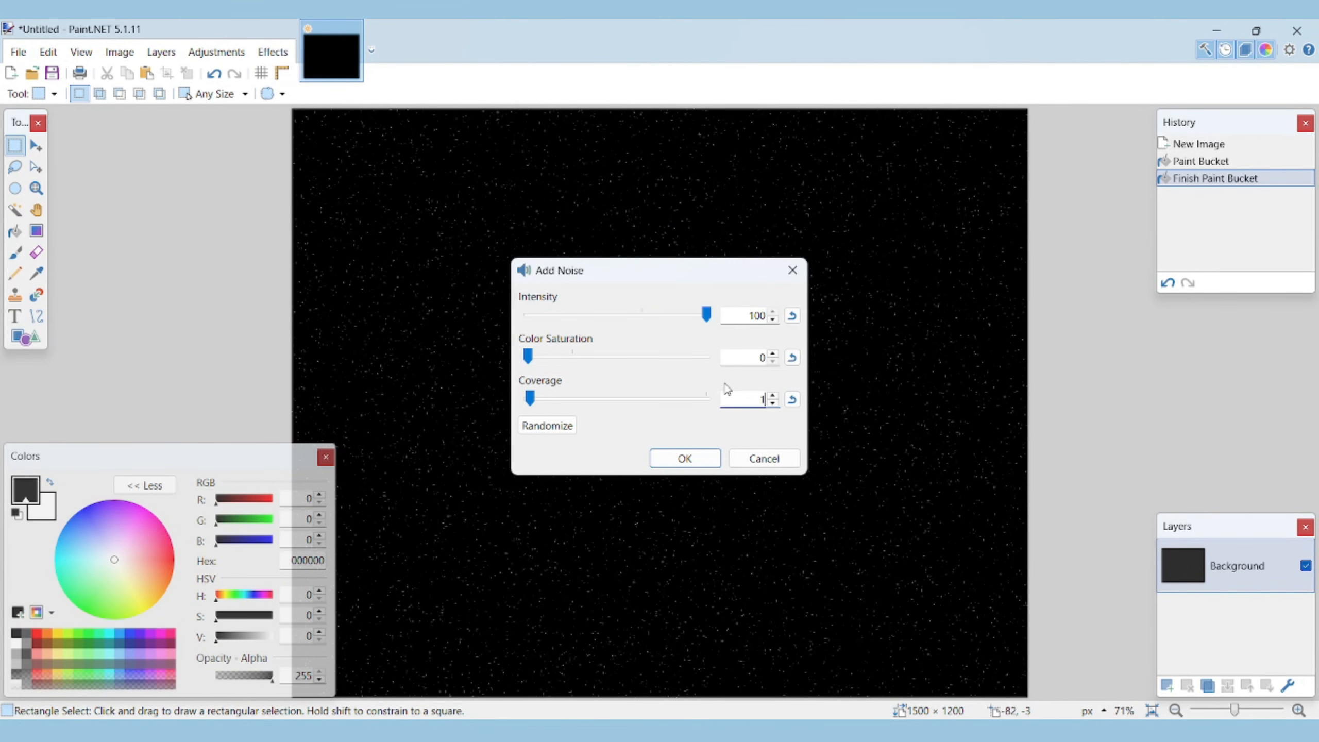
click(684, 458)
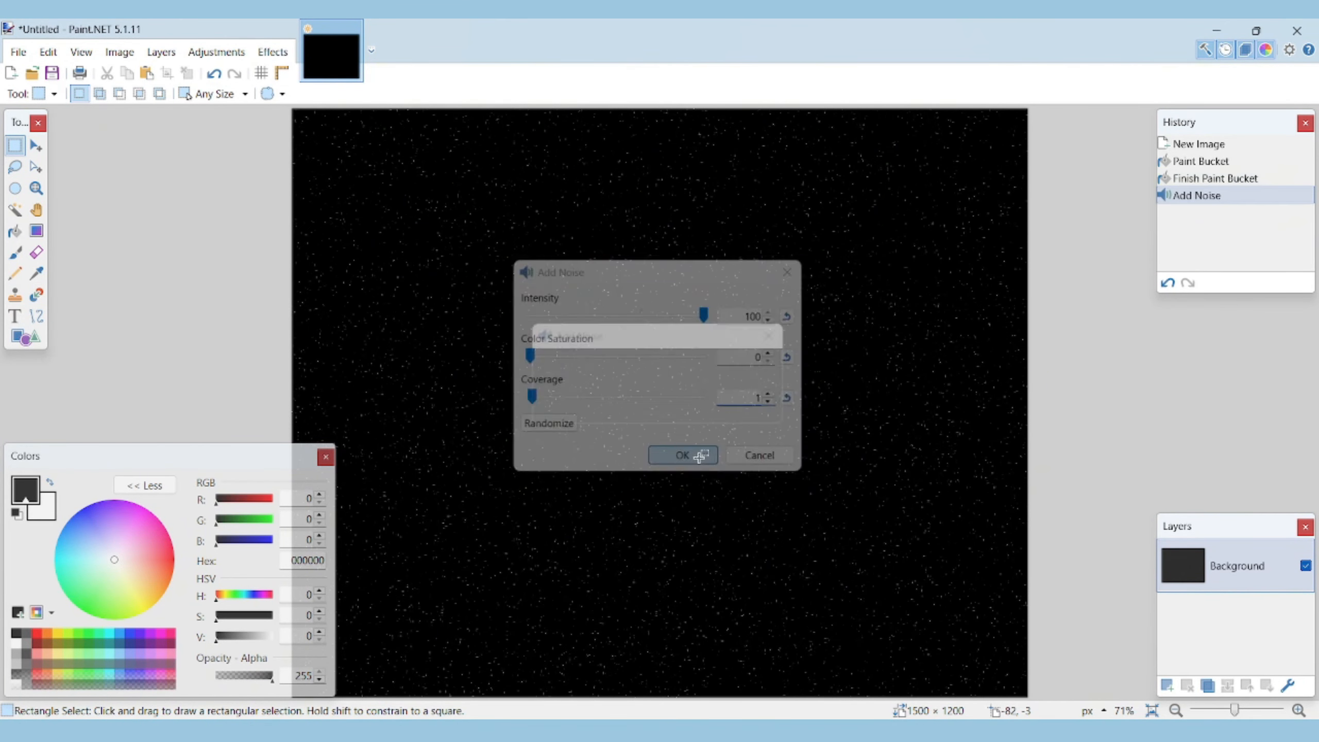
Duplicate the star layer and apply Rotate / Zoom to the copy with zoom 3.04 and pan 1.74 and -1.10.
click(160, 52)
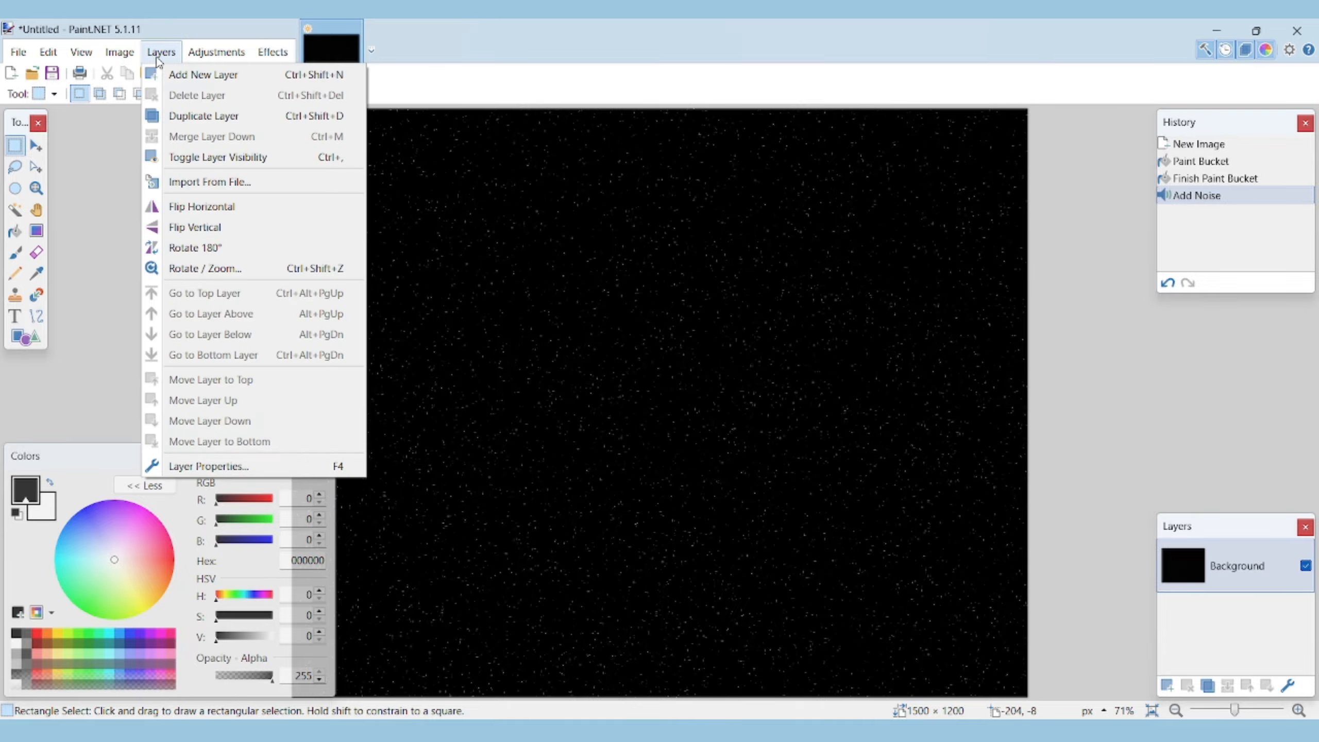
click(186, 115)
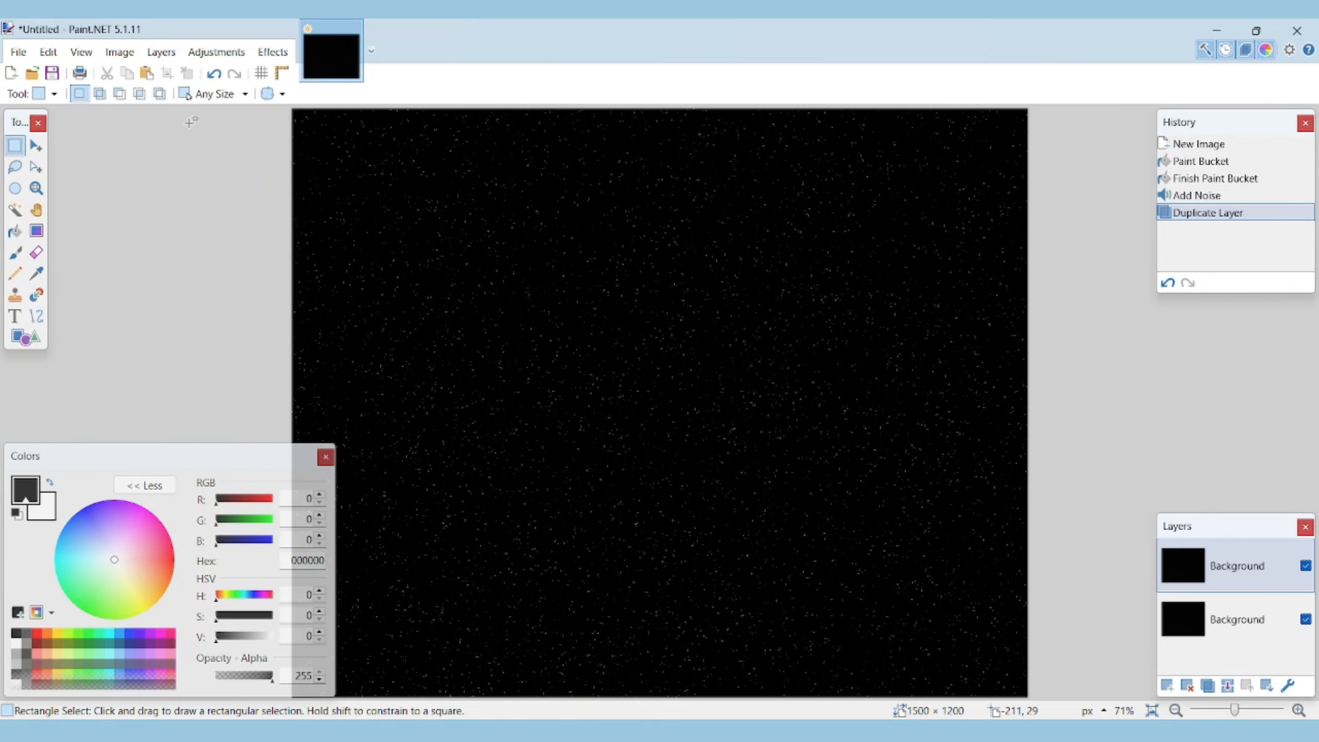
click(168, 54)
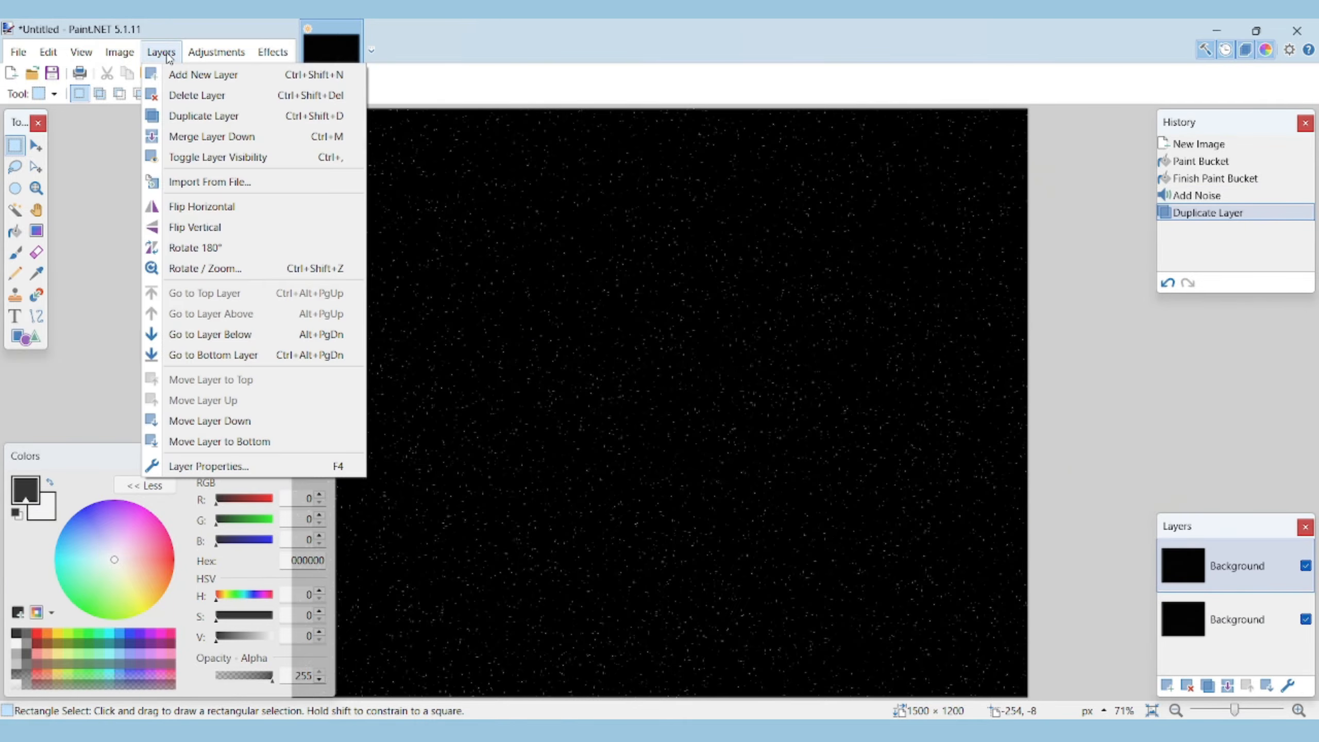
click(229, 270)
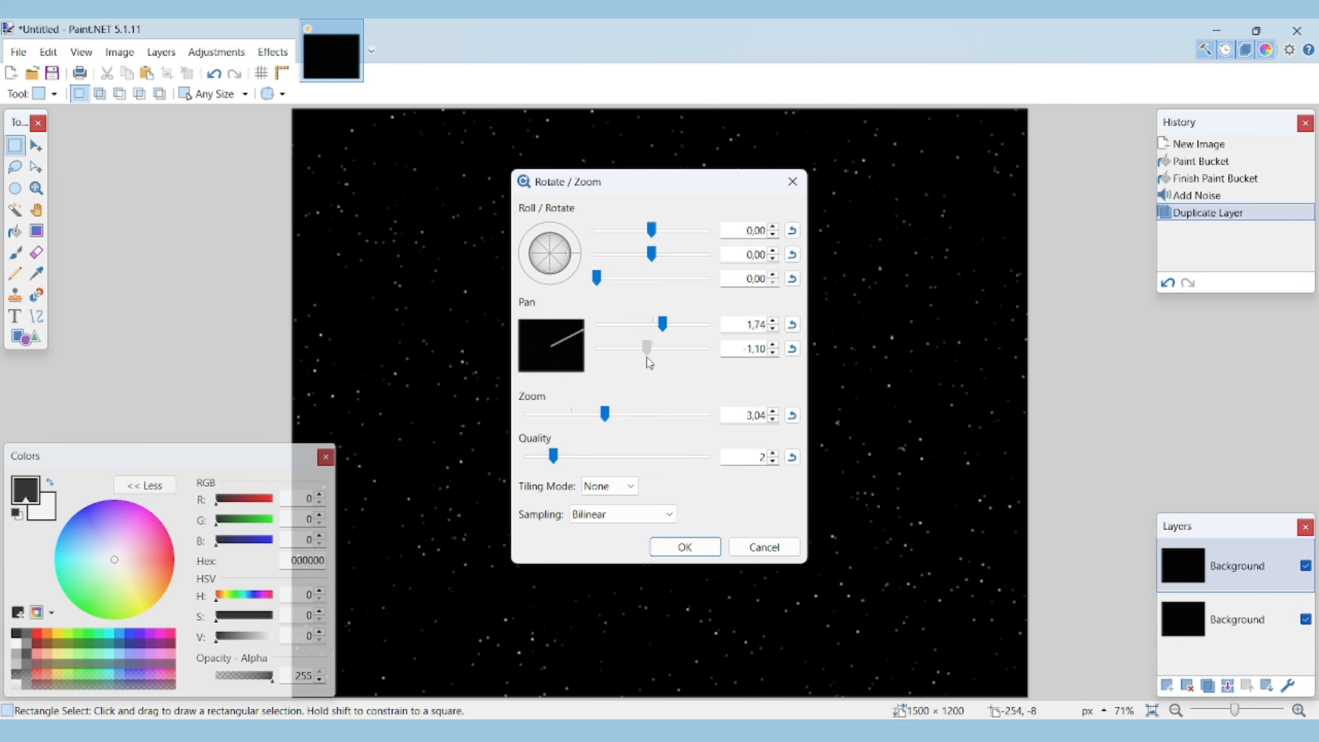
click(684, 547)
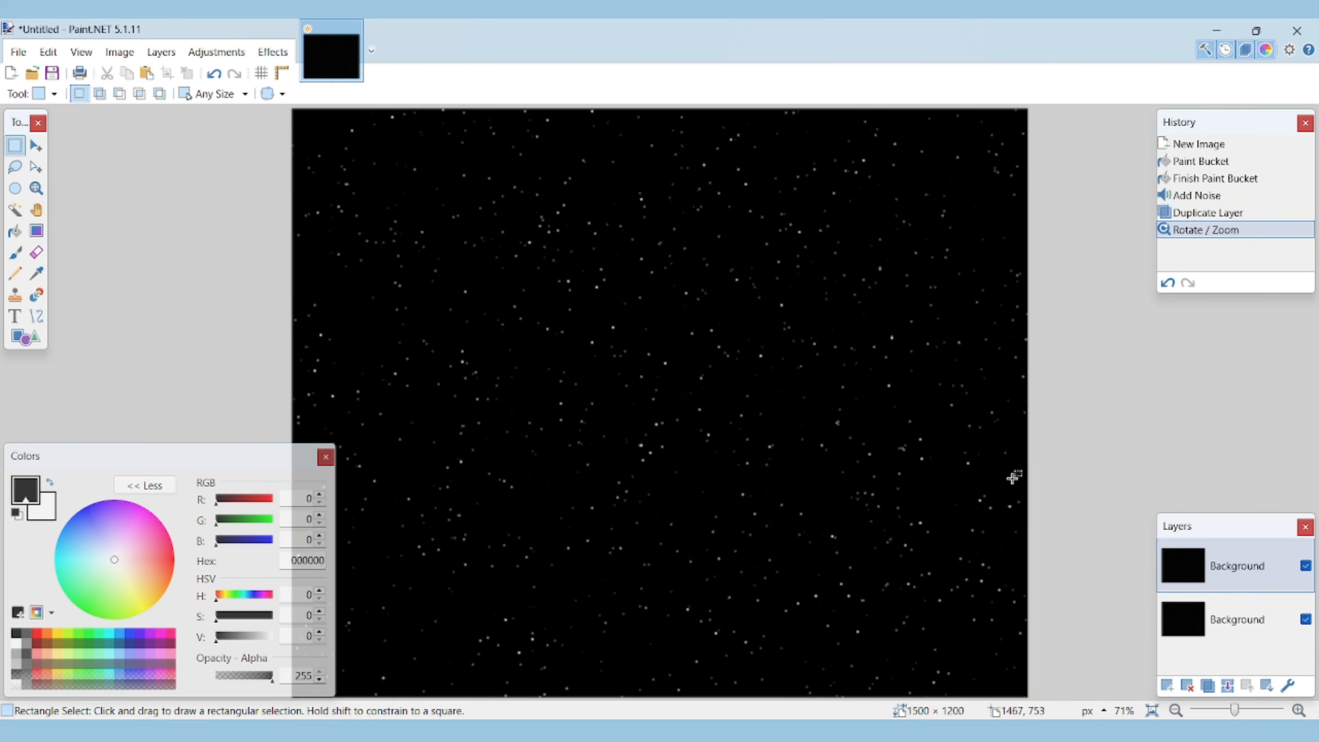
Set the blend mode of the enlarged star layer to Screen.
double_click(1229, 576)
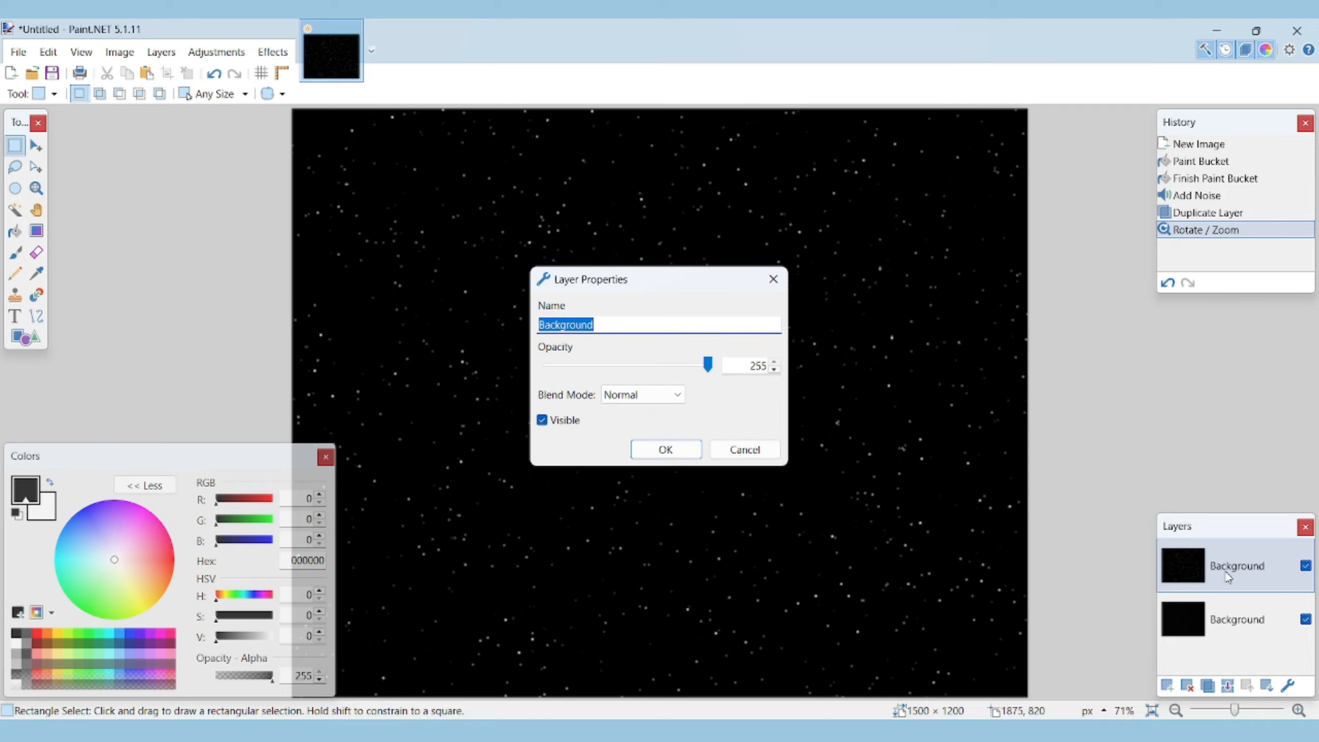
click(661, 398)
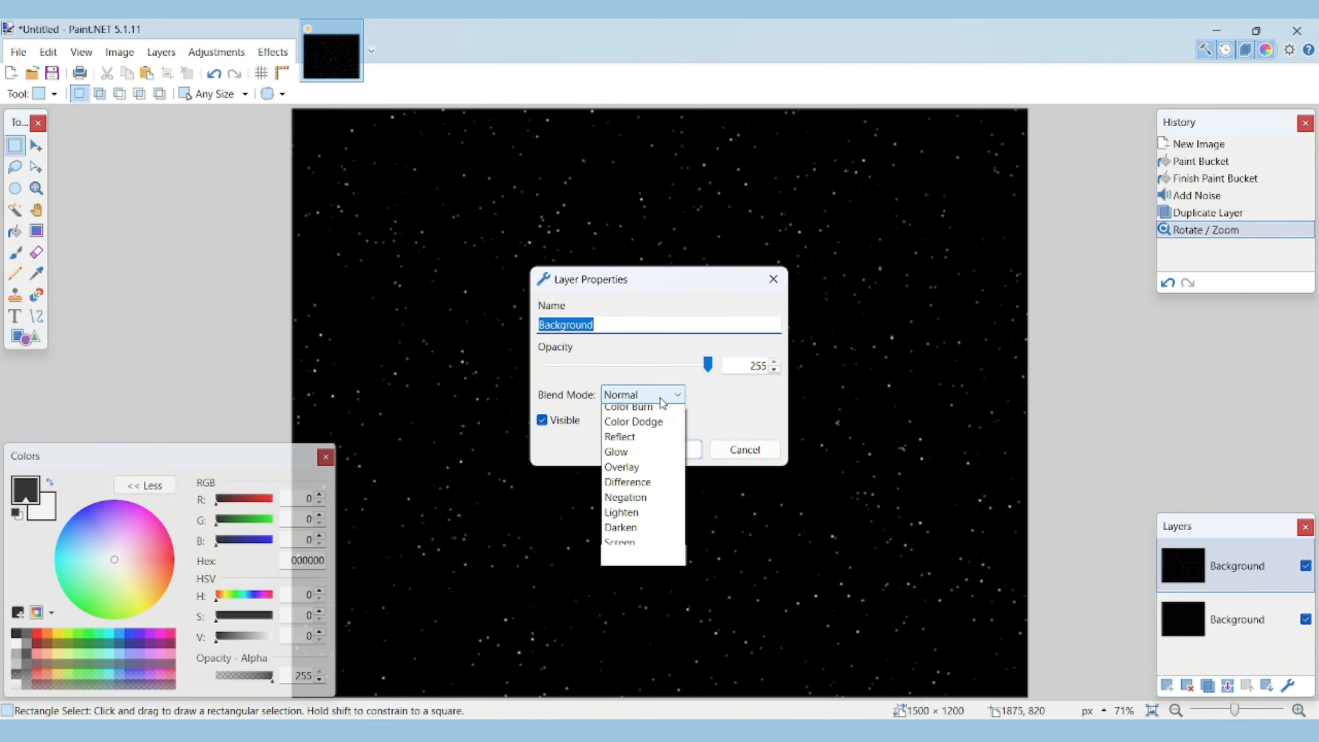
click(646, 593)
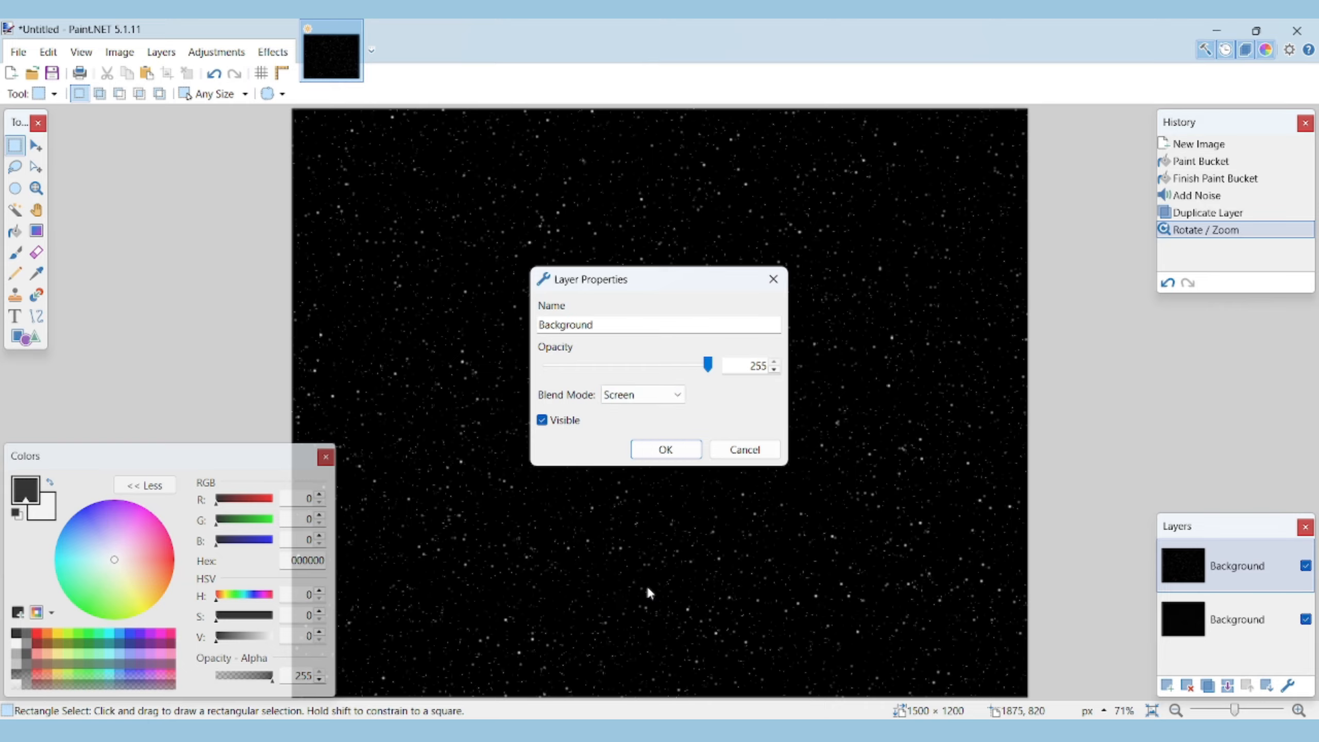
click(670, 450)
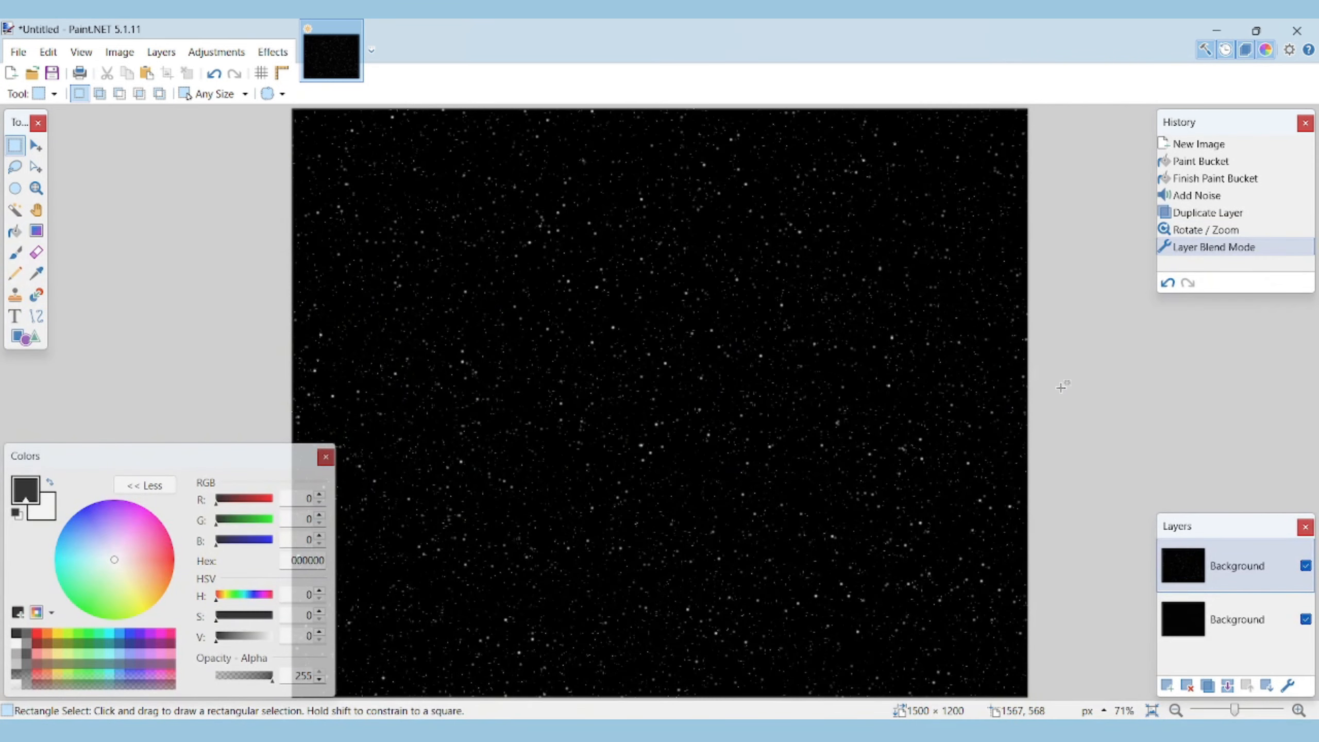
Add a new layer and render Clouds on it with scale 227 and roughness 0.62.
click(1165, 686)
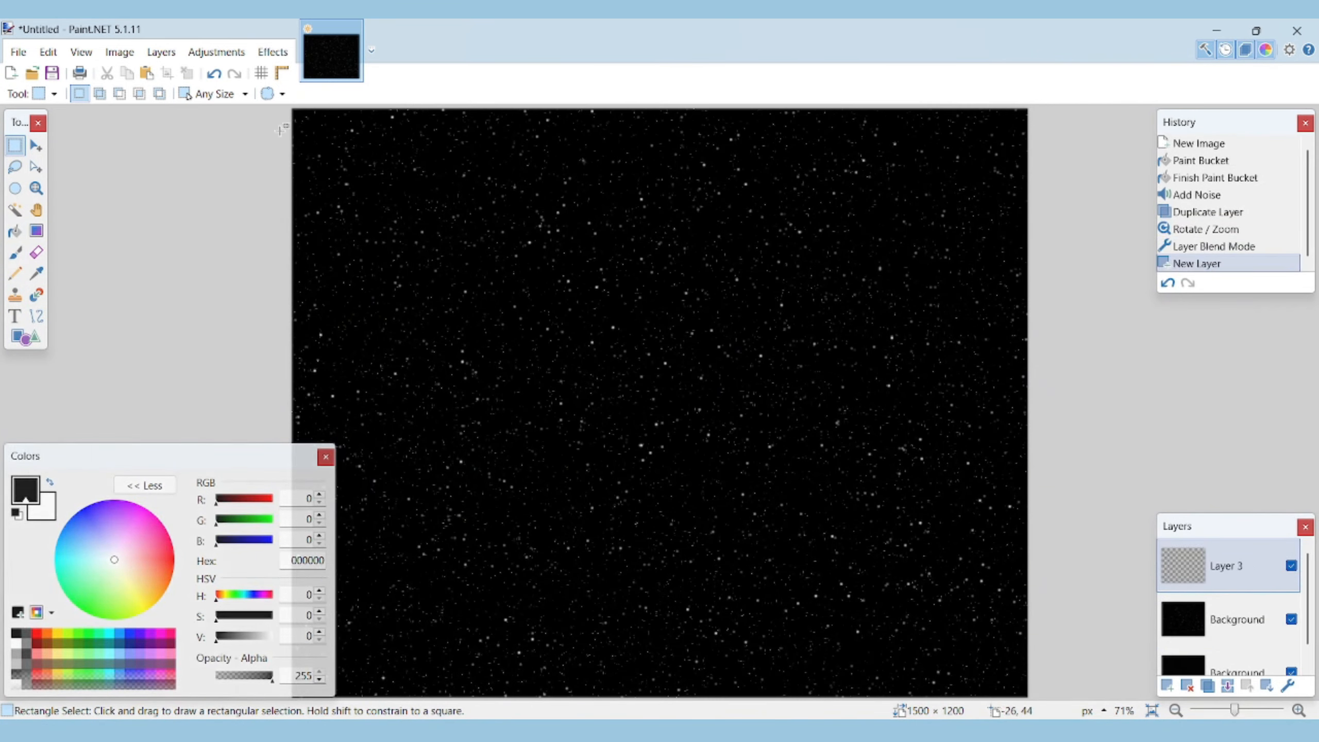
click(273, 51)
mouse_move(367, 240)
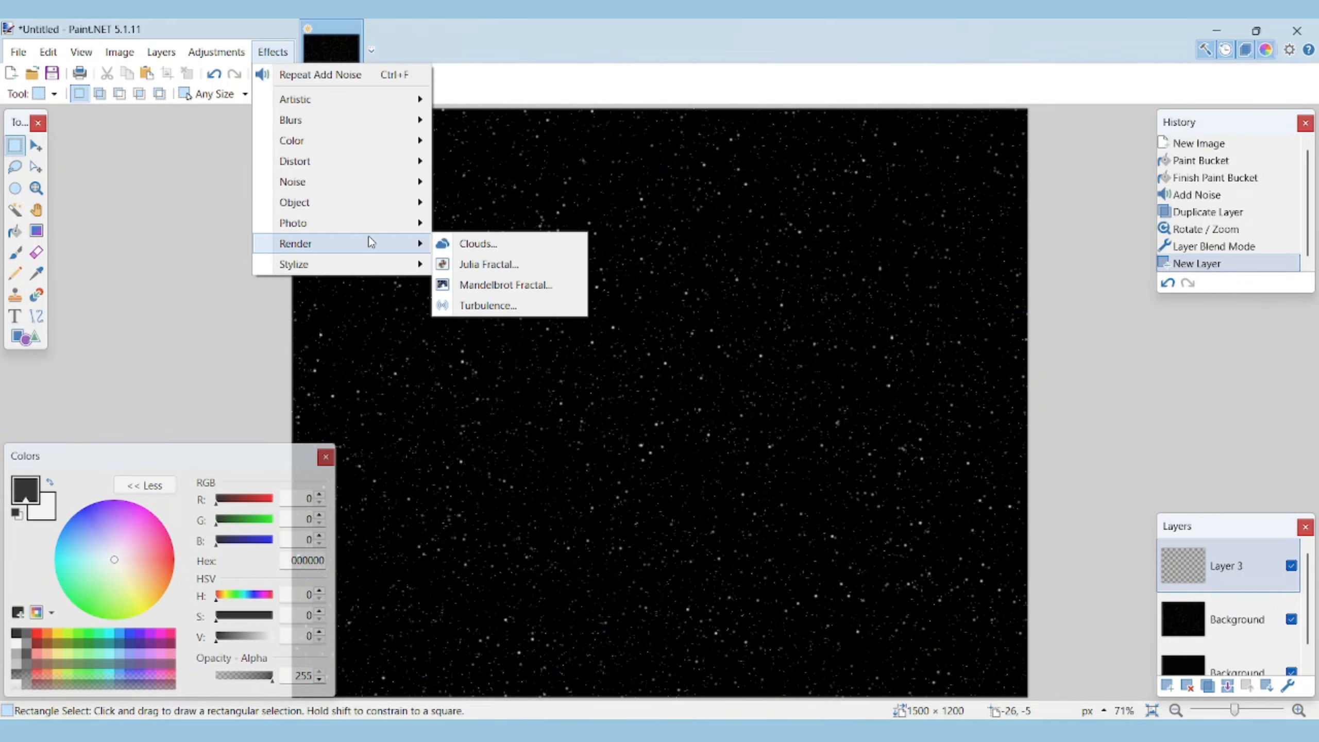
click(480, 247)
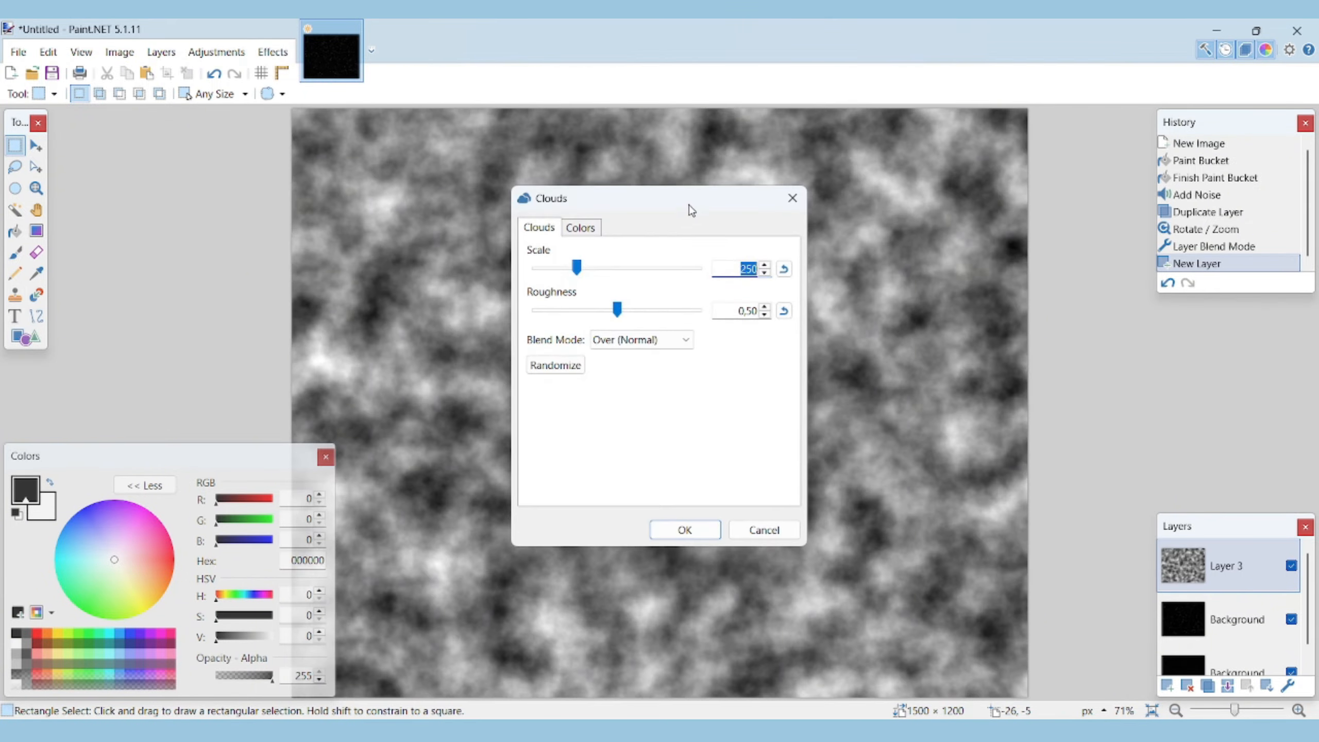
drag(690, 211, 900, 173)
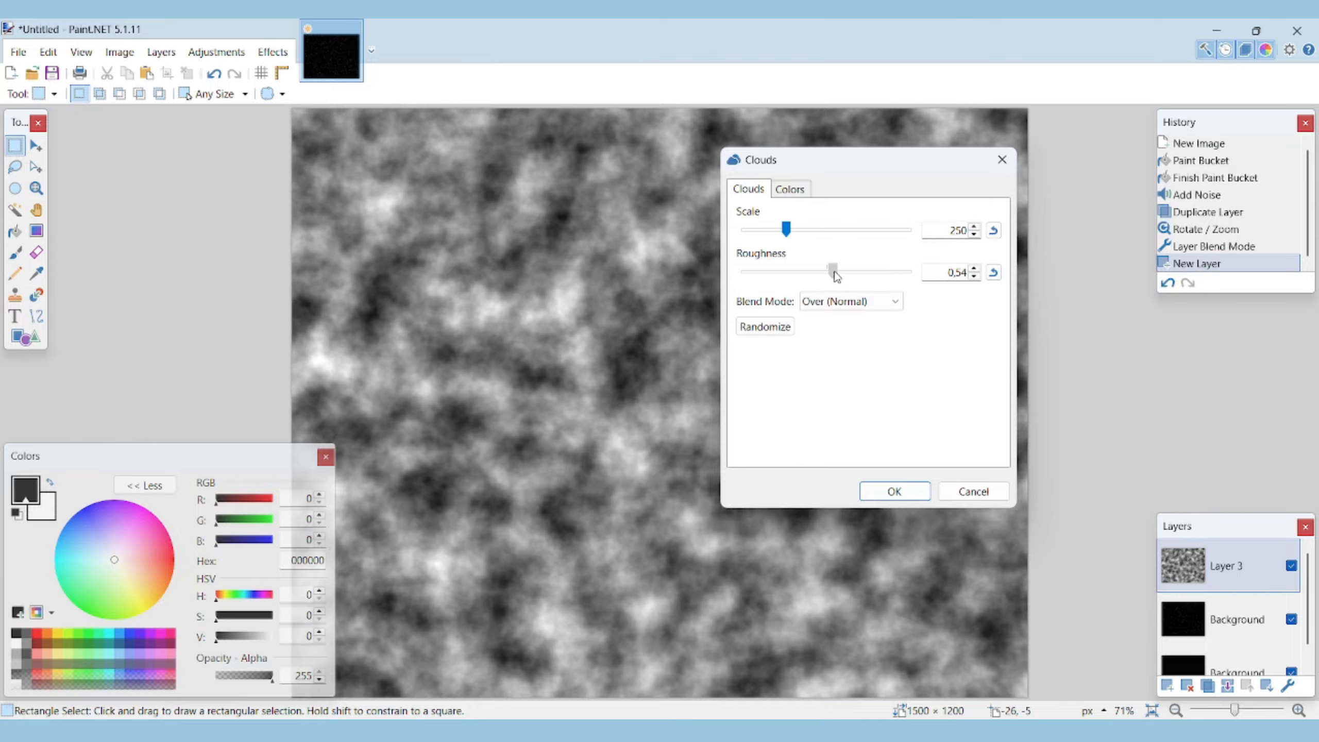
mouse_move(835, 276)
mouse_down()
mouse_move(921, 275)
mouse_move(848, 280)
mouse_up()
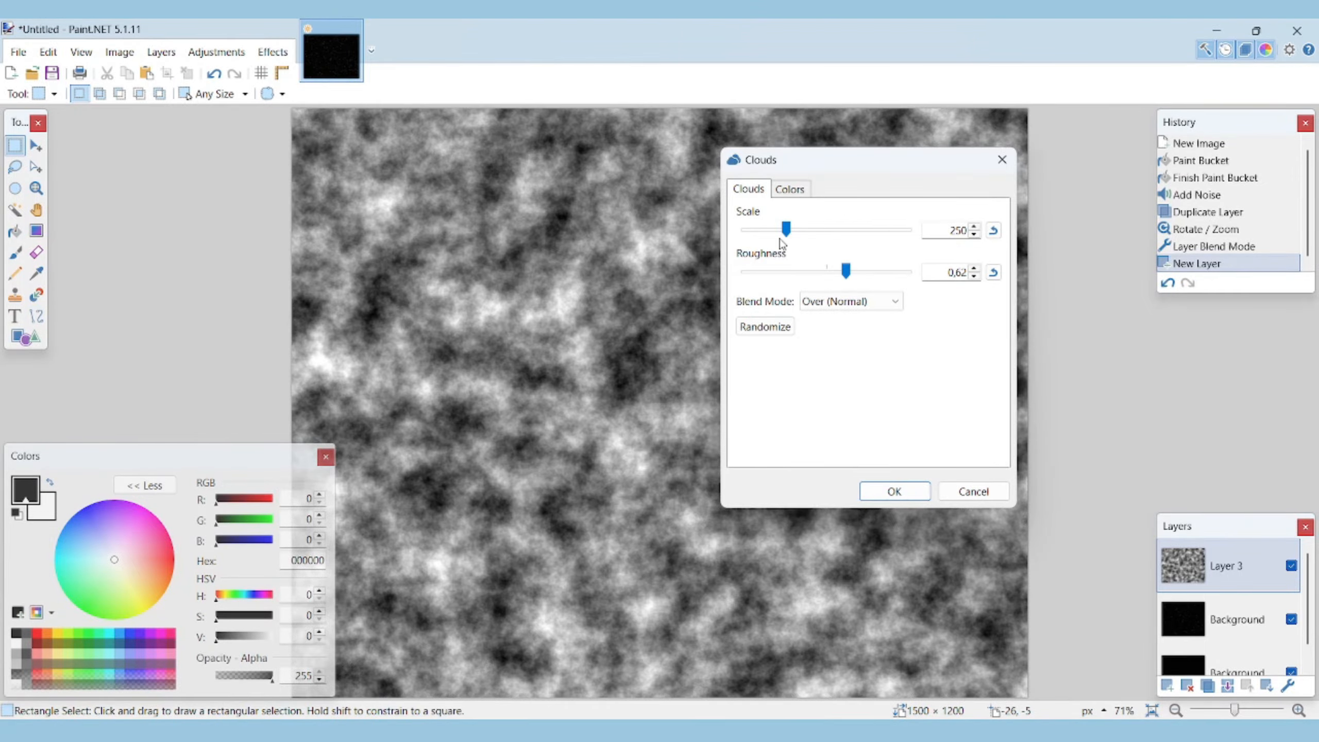
mouse_move(782, 243)
mouse_down()
mouse_move(813, 246)
mouse_move(783, 248)
mouse_up()
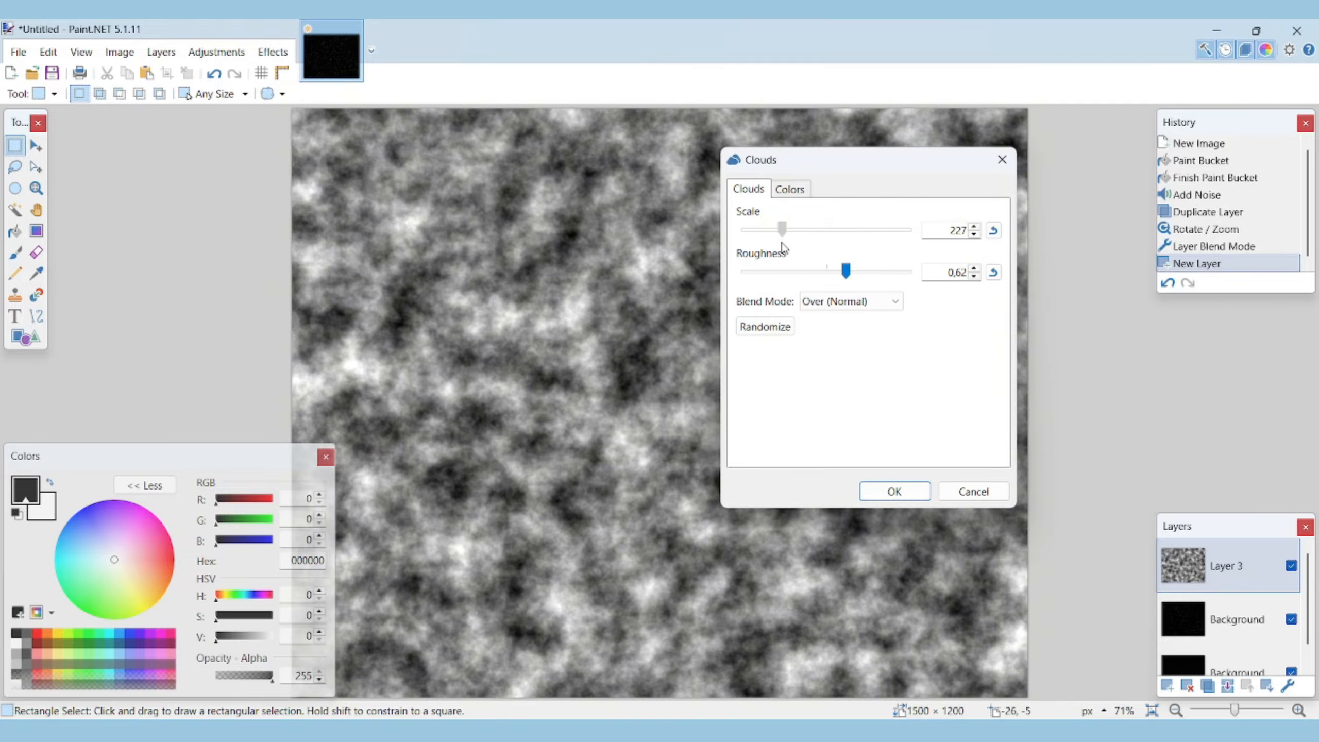
click(885, 491)
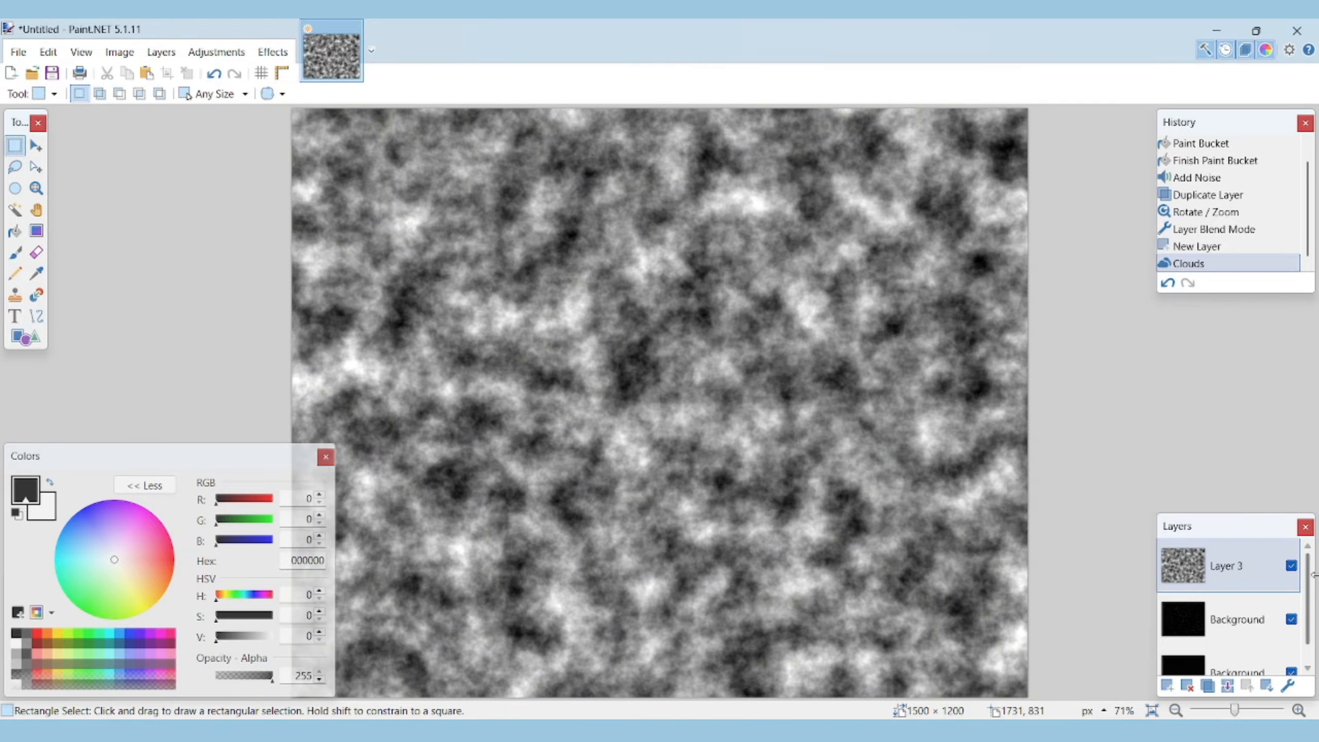
Set the cloud layer's blend mode to Glow and its opacity to 65.
double_click(1244, 567)
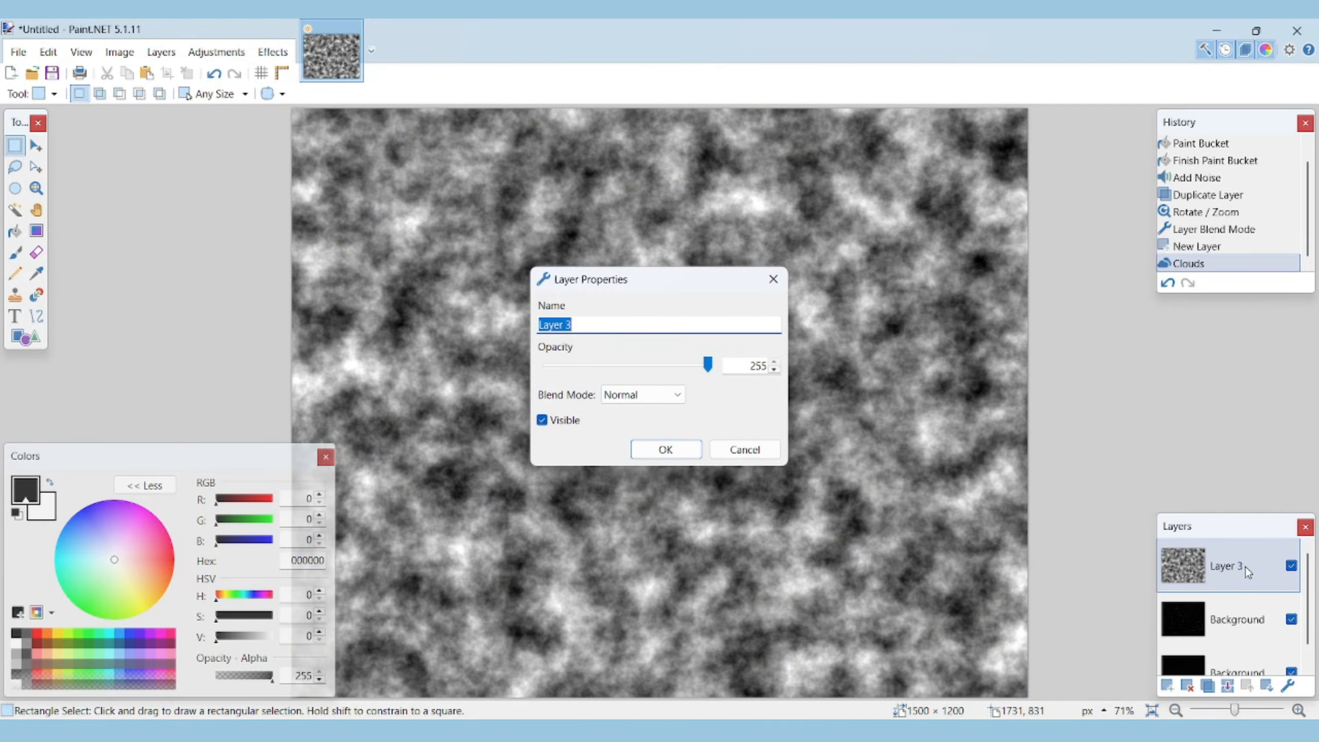
click(646, 396)
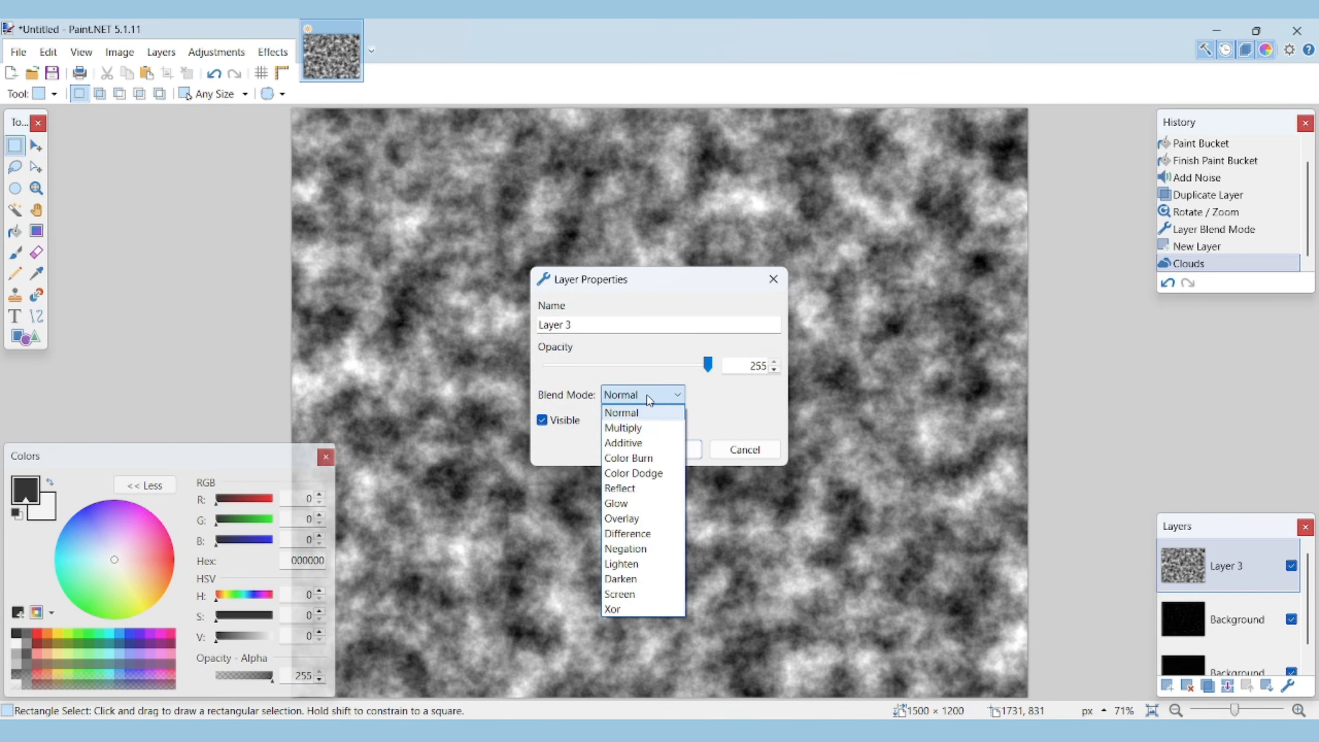
click(652, 503)
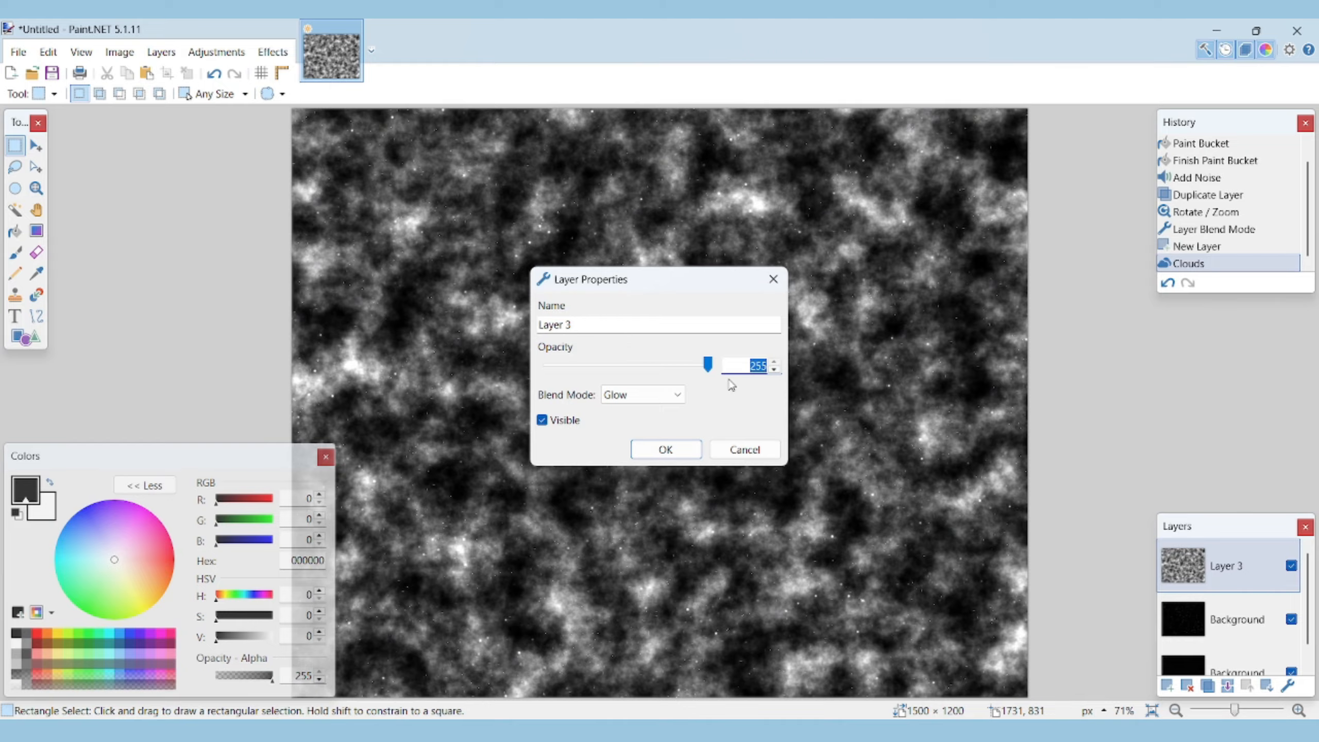
click(702, 411)
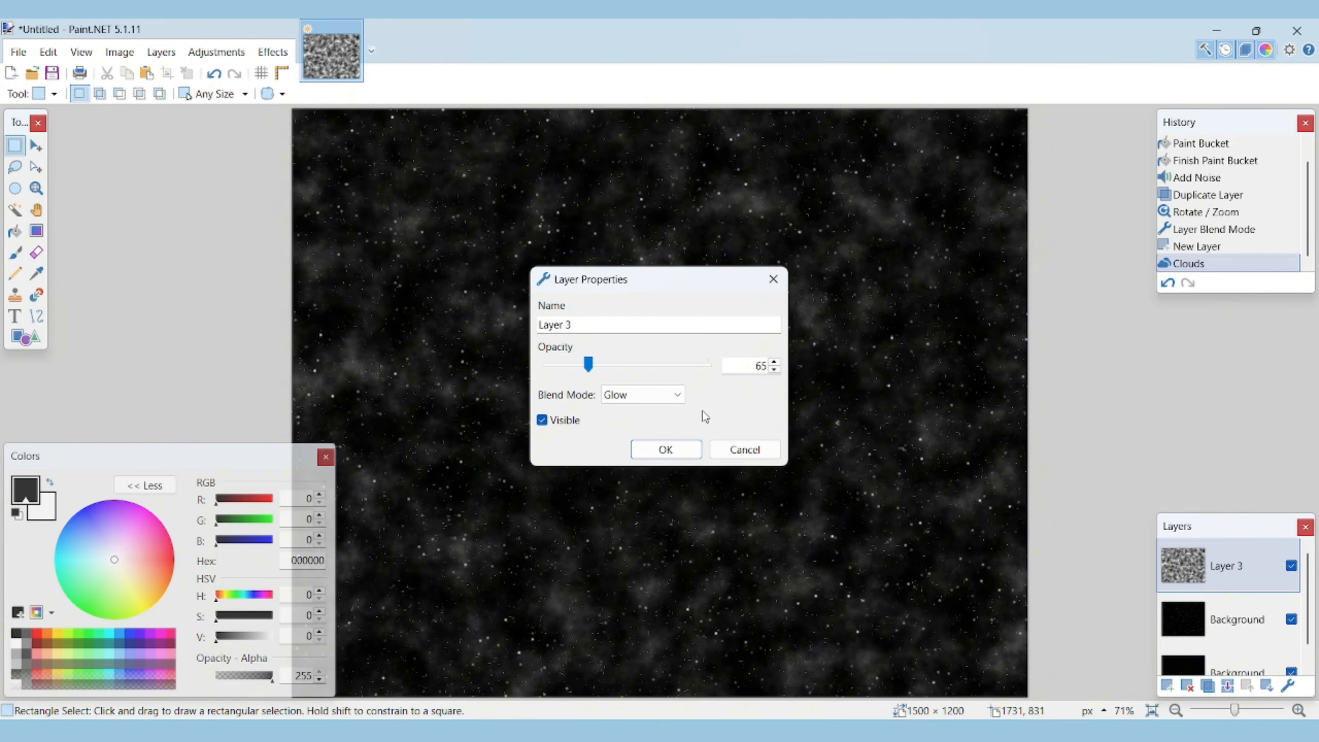
click(658, 450)
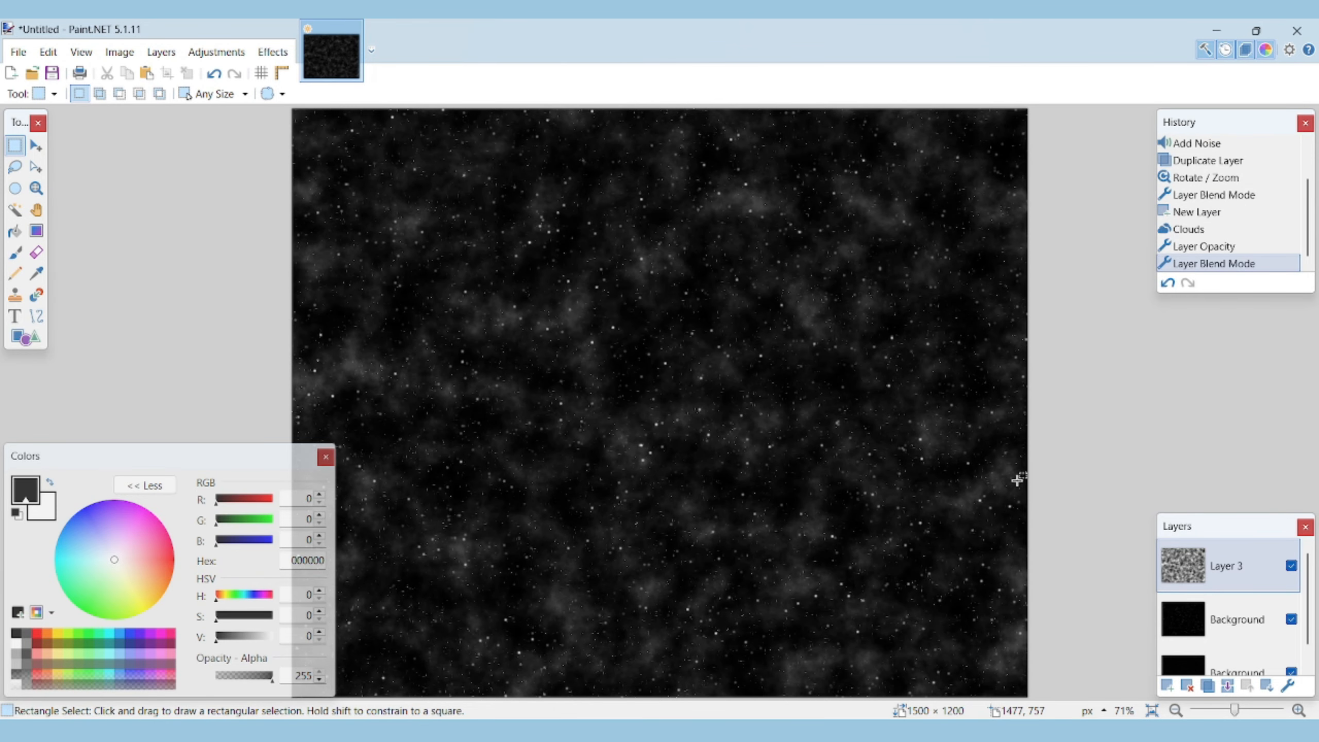
Add another new layer and lasso an irregular diagonal band across the lower-right part of the canvas.
click(1168, 688)
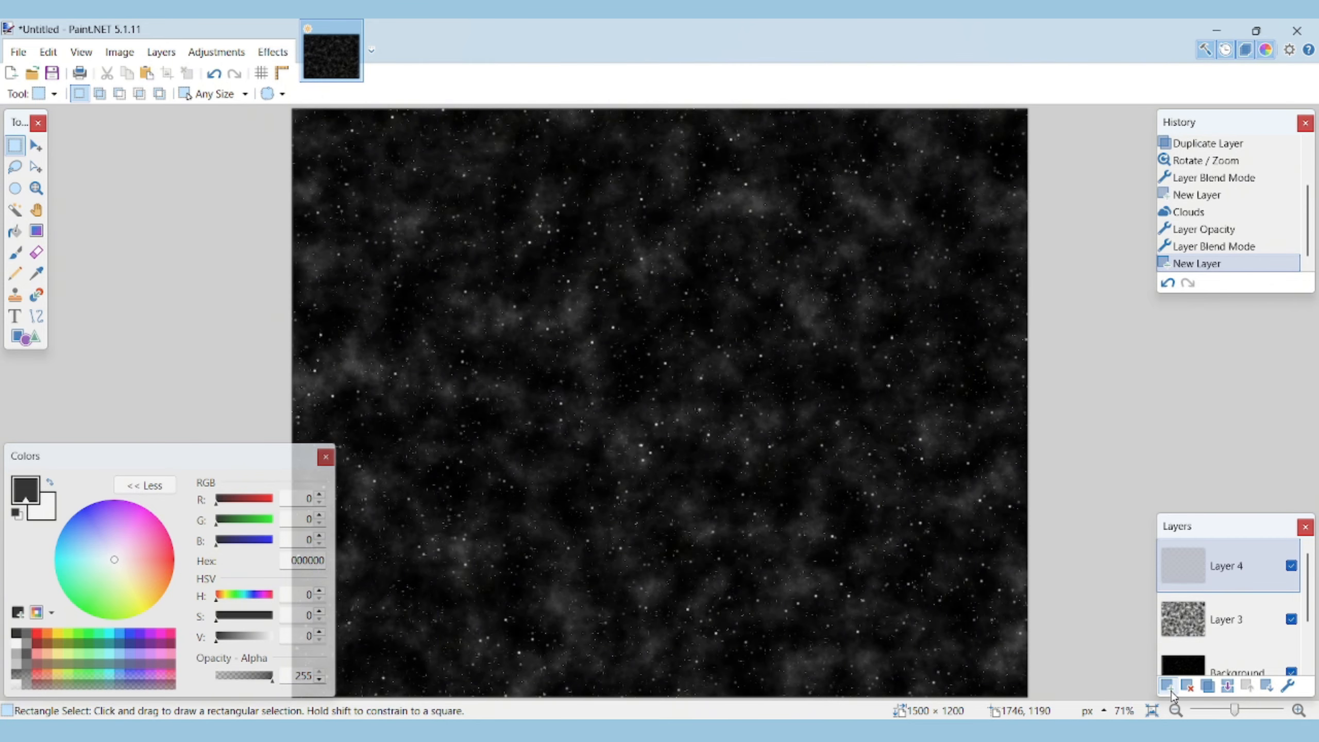
click(15, 168)
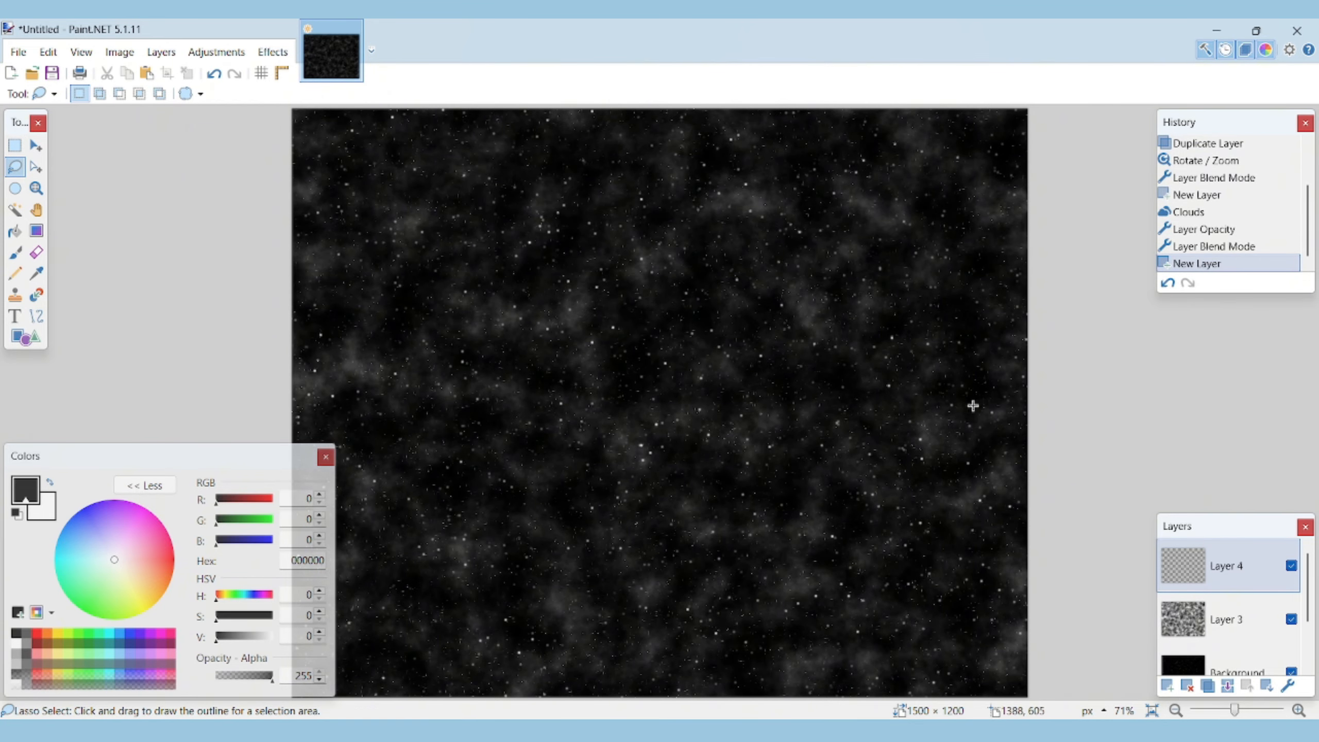
mouse_move(1038, 321)
mouse_down()
mouse_move(912, 341)
mouse_move(850, 446)
mouse_move(706, 519)
mouse_move(617, 592)
mouse_move(570, 703)
mouse_move(701, 706)
mouse_move(745, 656)
mouse_move(849, 667)
mouse_move(973, 640)
mouse_move(1050, 545)
mouse_move(1080, 431)
mouse_up()
Render Clouds inside the lasso selection with scale 231 and roughness 0.69.
click(274, 53)
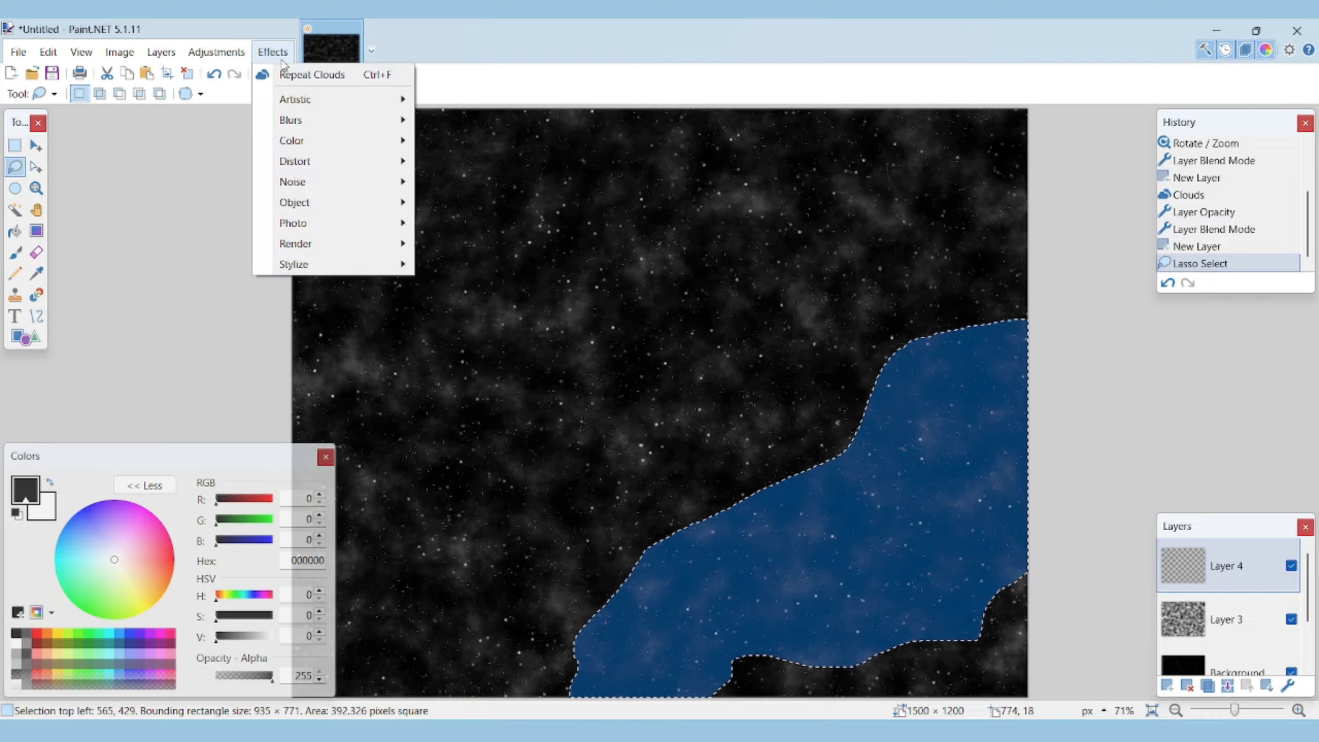
mouse_move(338, 251)
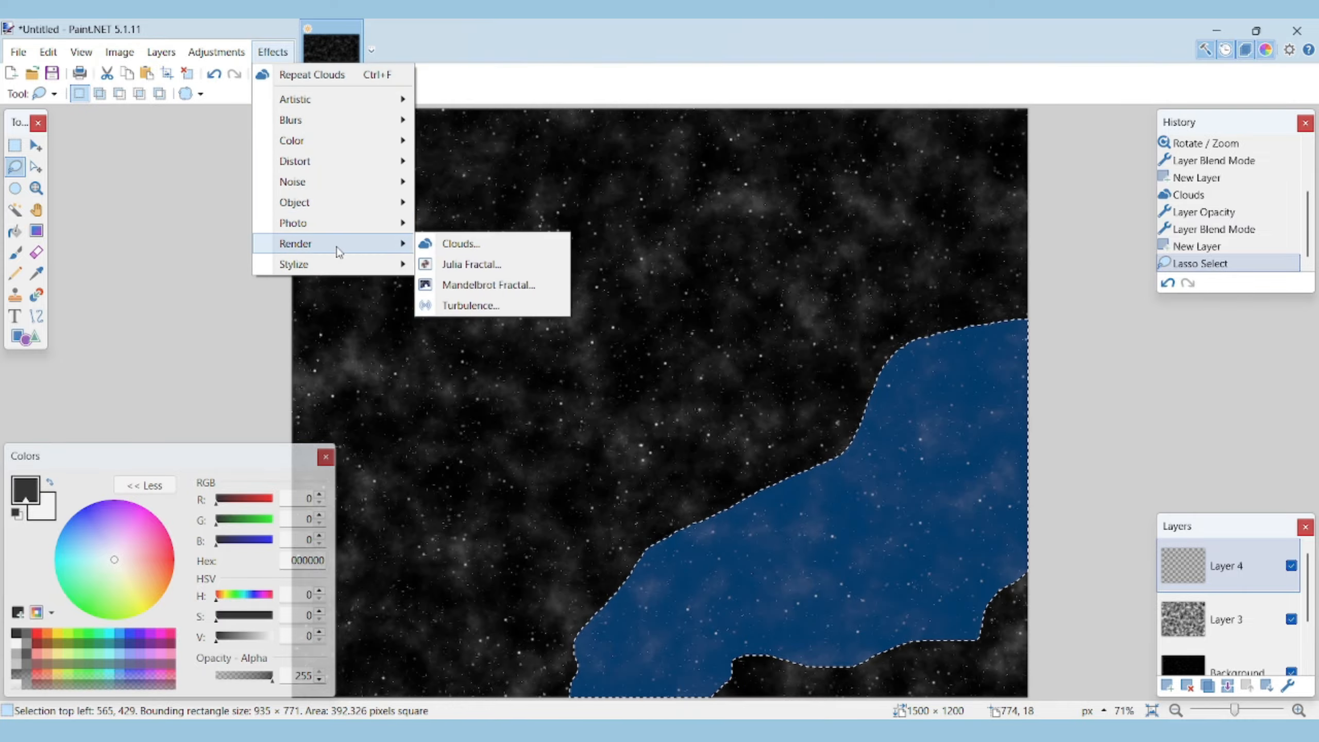
click(446, 244)
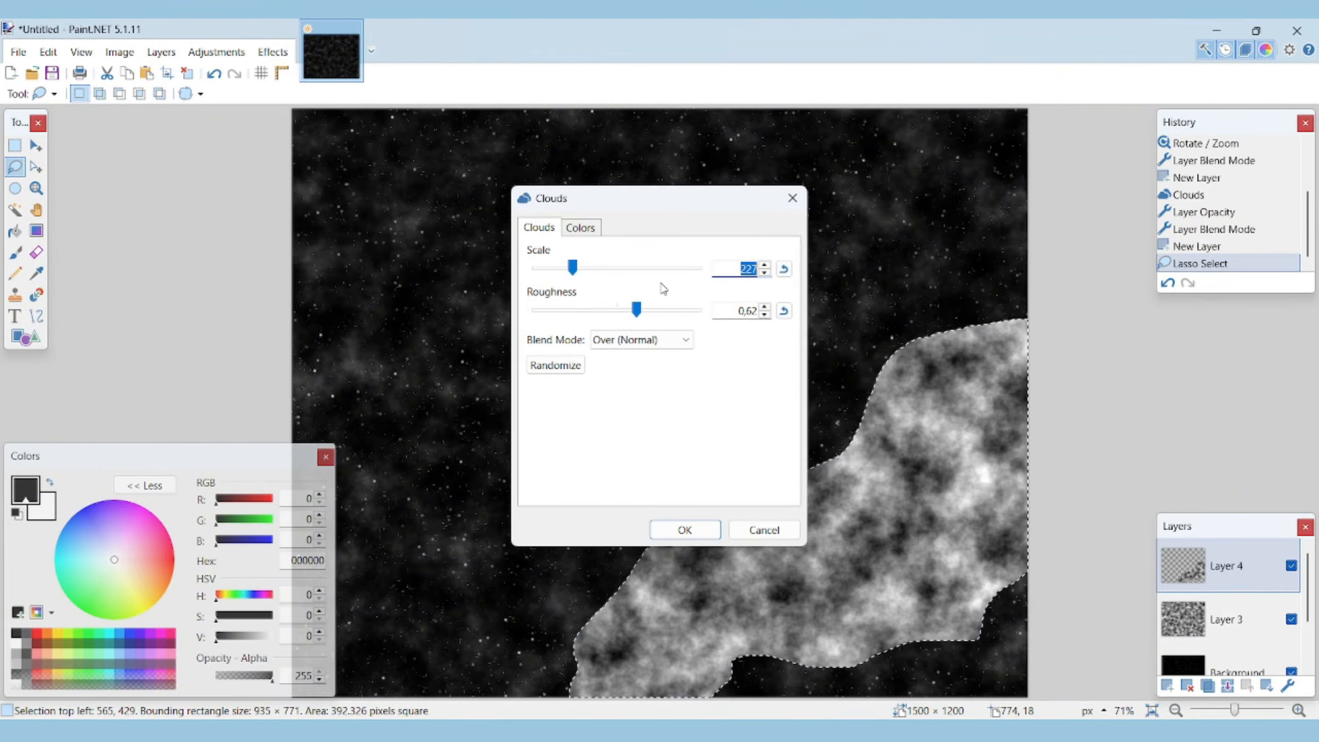
mouse_move(567, 271)
mouse_down()
mouse_move(592, 270)
mouse_move(558, 273)
mouse_move(573, 270)
mouse_up()
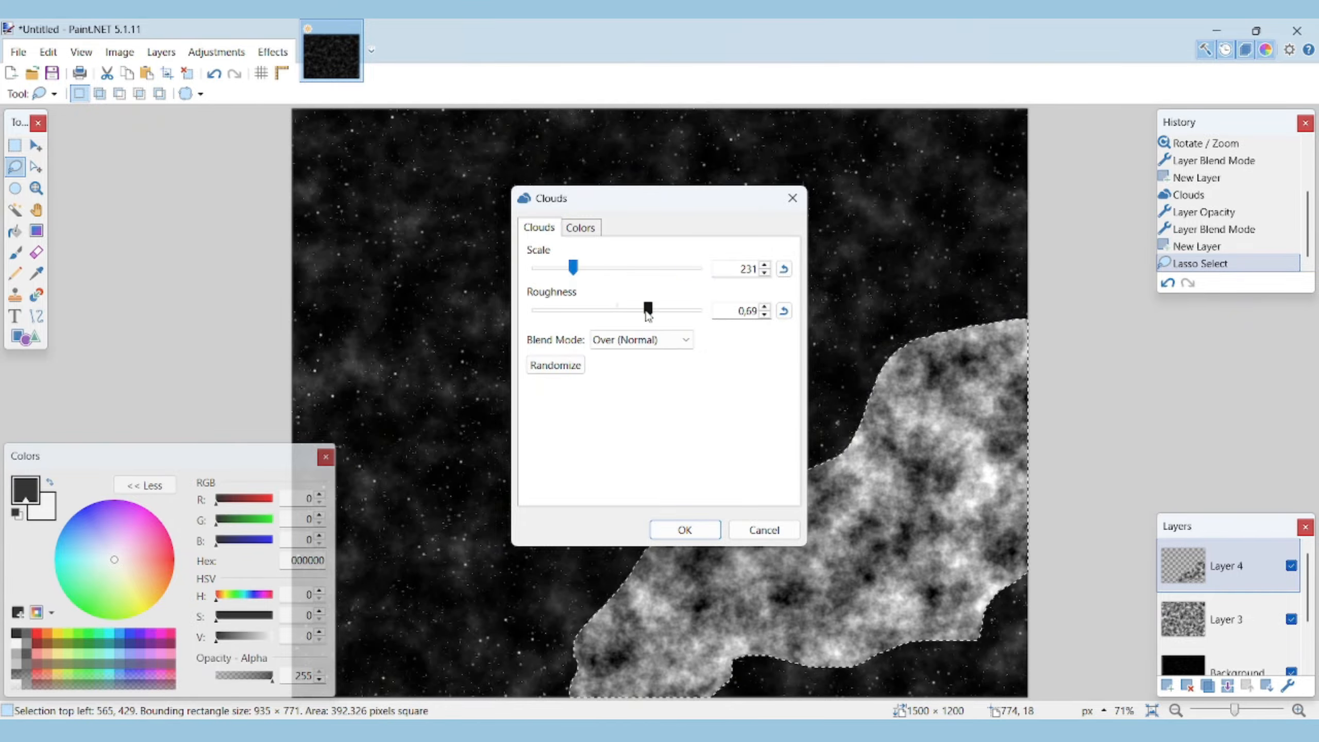
click(683, 527)
Lasso two more irregular bands, one in the canvas's upper-left corner and one across its middle, filling each with the same Clouds effect.
mouse_move(275, 333)
mouse_down()
mouse_move(298, 197)
mouse_move(278, 204)
mouse_up()
key(ctrl+f)
mouse_move(830, 108)
mouse_down()
mouse_move(346, 400)
mouse_move(840, 271)
mouse_move(848, 249)
mouse_up()
key(ctrl+z)
drag(268, 414, 271, 580)
click(272, 52)
click(313, 75)
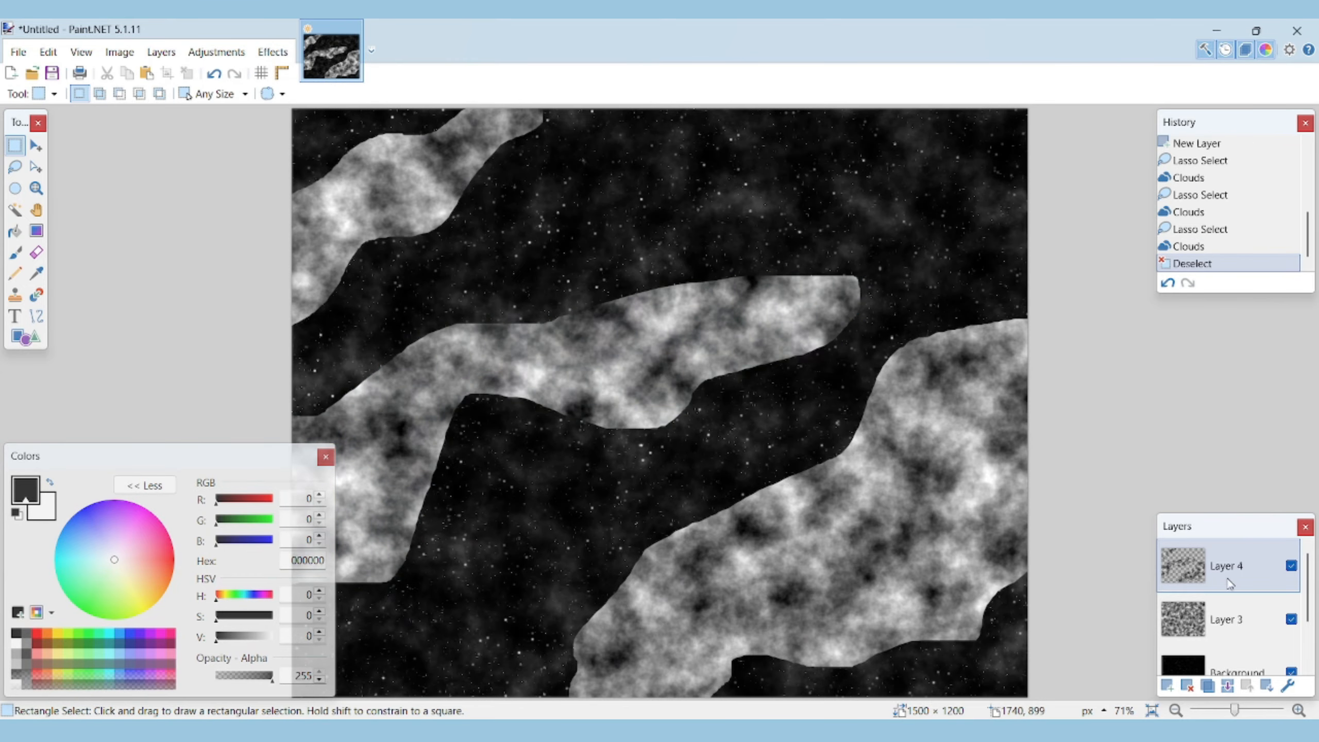
Set the blend mode of Layer 4 with the cloud bands to Glow.
double_click(1228, 580)
click(642, 394)
click(626, 504)
click(665, 451)
Soften the upper edge of the lower-right cloud band with the Eraser at brush size 75 and 0% hardness.
click(35, 253)
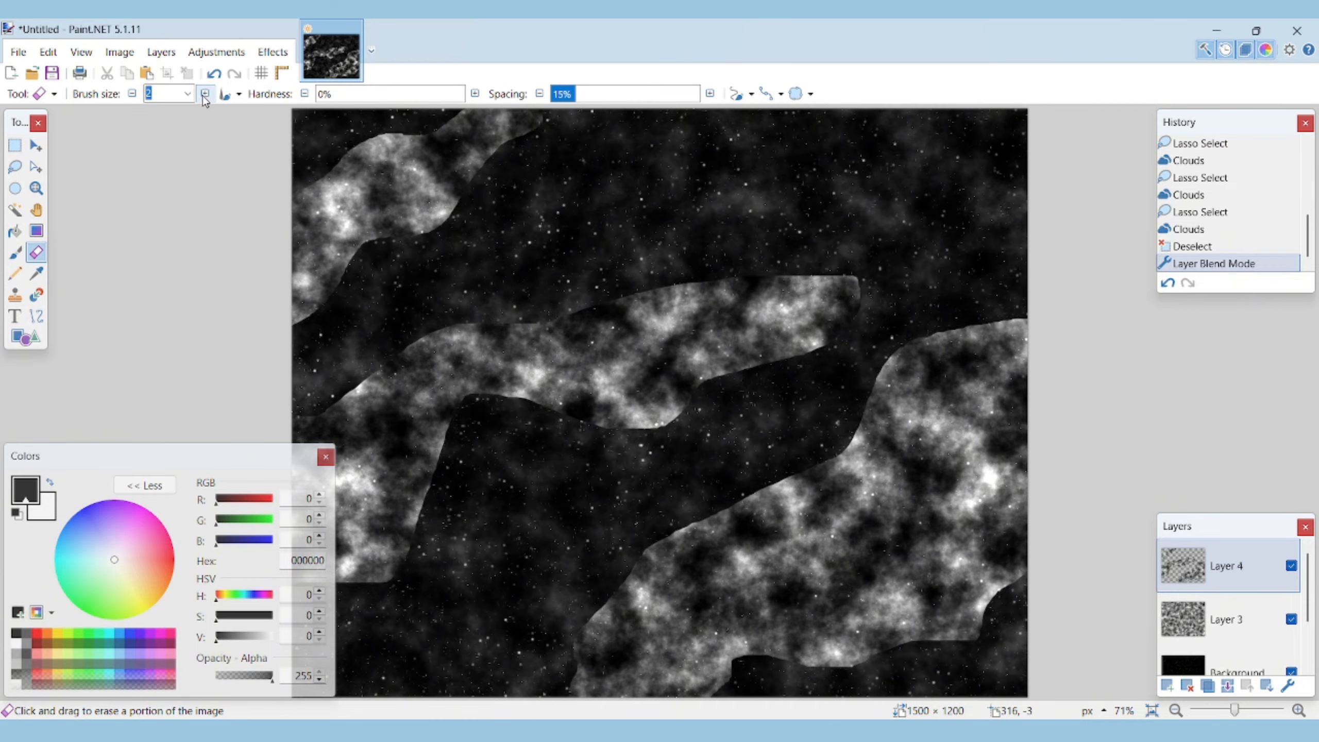
click(187, 94)
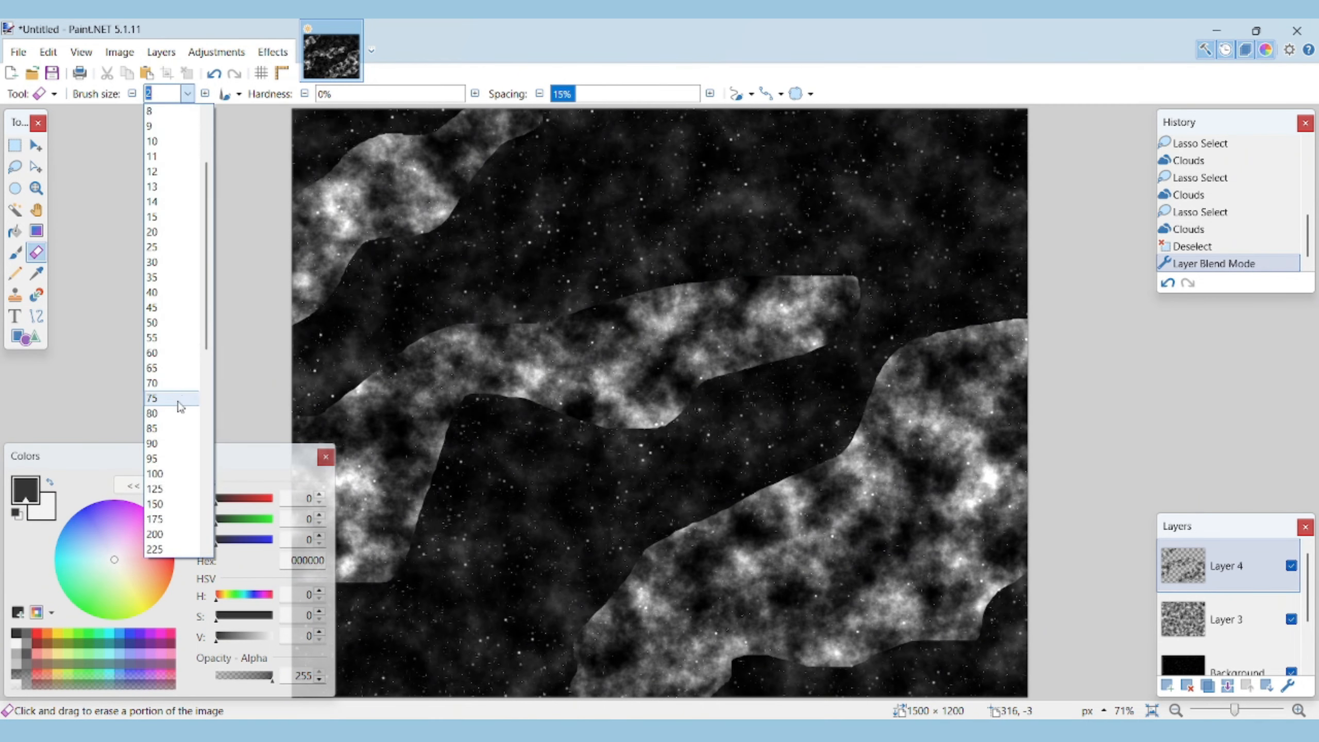
click(180, 398)
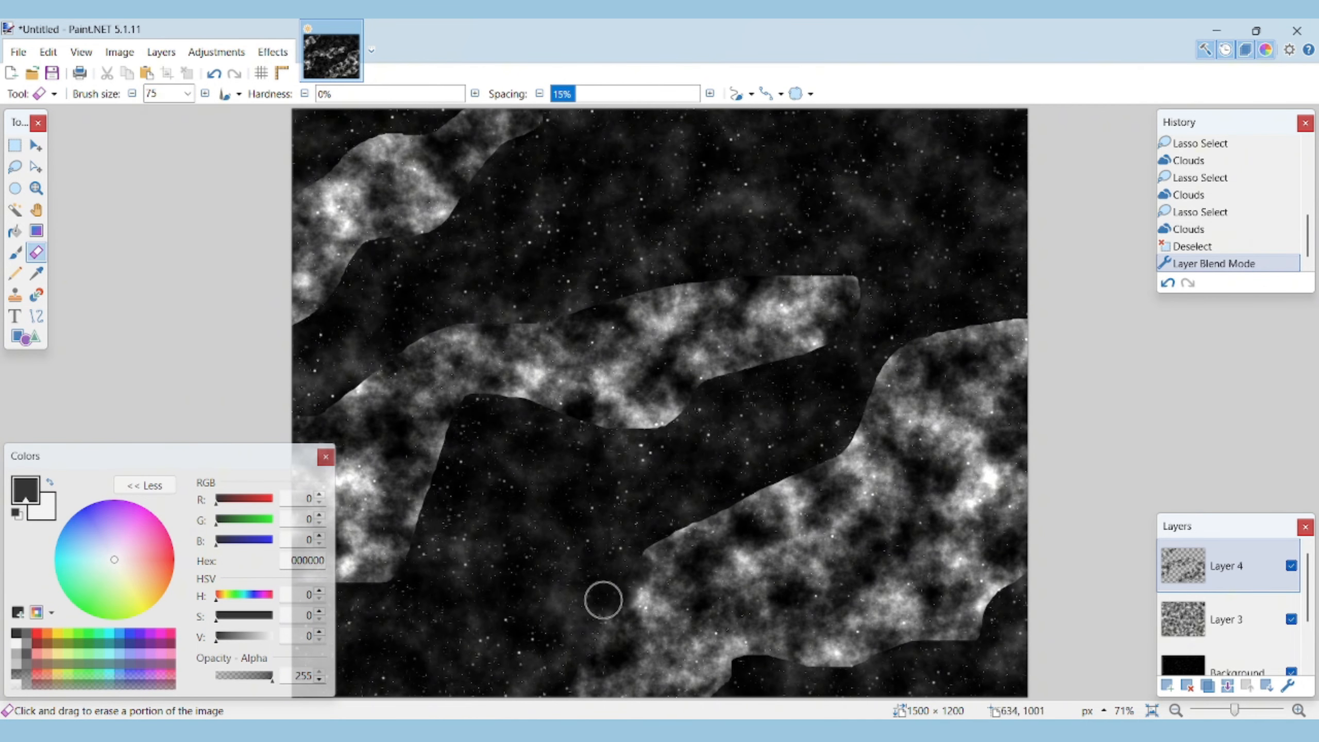
mouse_move(603, 601)
mouse_down()
mouse_move(683, 536)
mouse_move(773, 500)
mouse_move(696, 510)
mouse_up()
mouse_move(859, 413)
mouse_down()
mouse_move(881, 324)
mouse_move(868, 387)
mouse_move(933, 320)
mouse_move(1023, 302)
mouse_move(917, 332)
mouse_move(1066, 312)
mouse_move(883, 366)
mouse_up()
Fade the edges of the three Layer 4 cloud bands with the Eraser at brush size 250, collapsing the expanded color options.
click(185, 94)
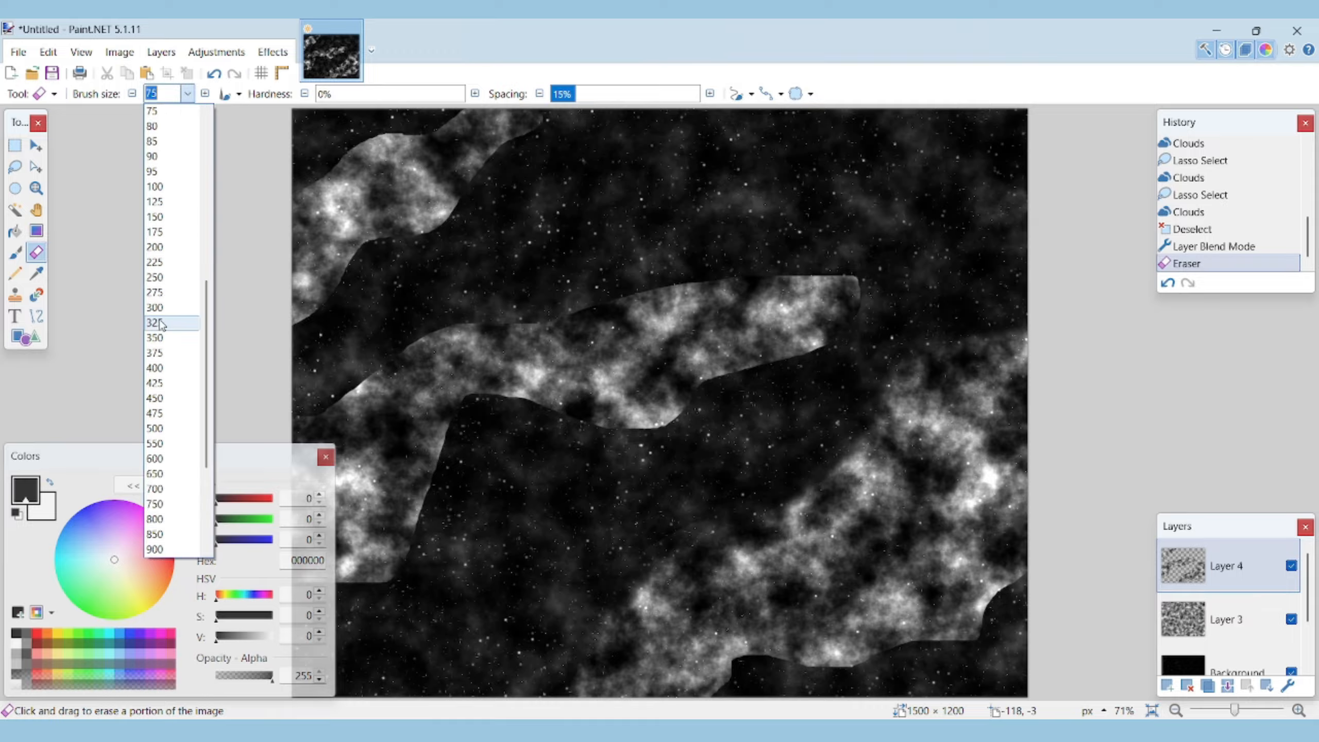
click(166, 279)
mouse_move(744, 685)
mouse_down()
mouse_move(677, 672)
mouse_move(1024, 585)
mouse_move(903, 668)
mouse_move(1015, 622)
mouse_move(1015, 498)
mouse_move(1004, 520)
mouse_up()
mouse_move(942, 590)
mouse_down()
mouse_move(885, 629)
mouse_move(998, 563)
mouse_move(964, 441)
mouse_move(900, 519)
mouse_move(827, 574)
mouse_move(886, 635)
mouse_move(976, 547)
mouse_move(968, 508)
mouse_move(987, 546)
mouse_up()
mouse_move(709, 407)
mouse_down()
mouse_move(610, 432)
mouse_move(527, 427)
mouse_move(870, 346)
mouse_move(833, 271)
mouse_move(724, 267)
mouse_move(429, 314)
mouse_move(318, 362)
mouse_move(371, 257)
mouse_move(491, 192)
mouse_move(389, 135)
mouse_move(253, 188)
mouse_up()
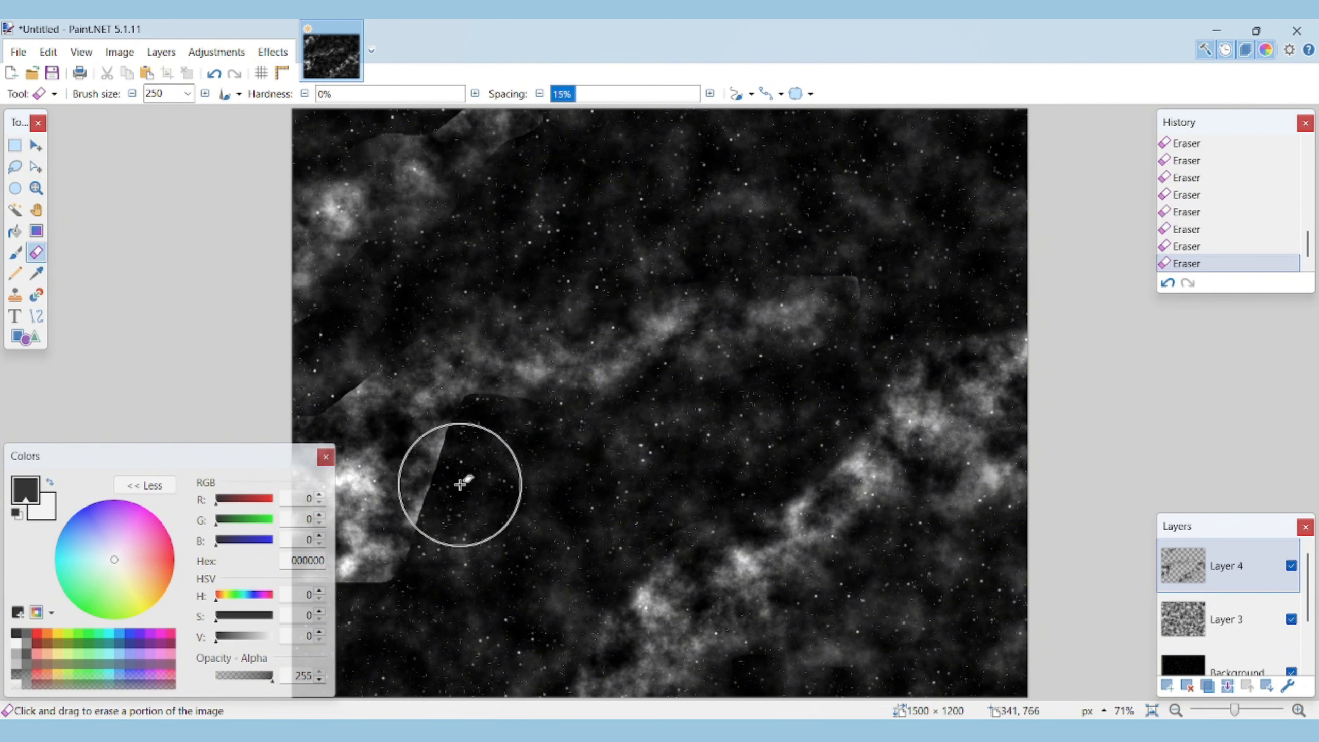
drag(460, 485, 306, 610)
click(145, 485)
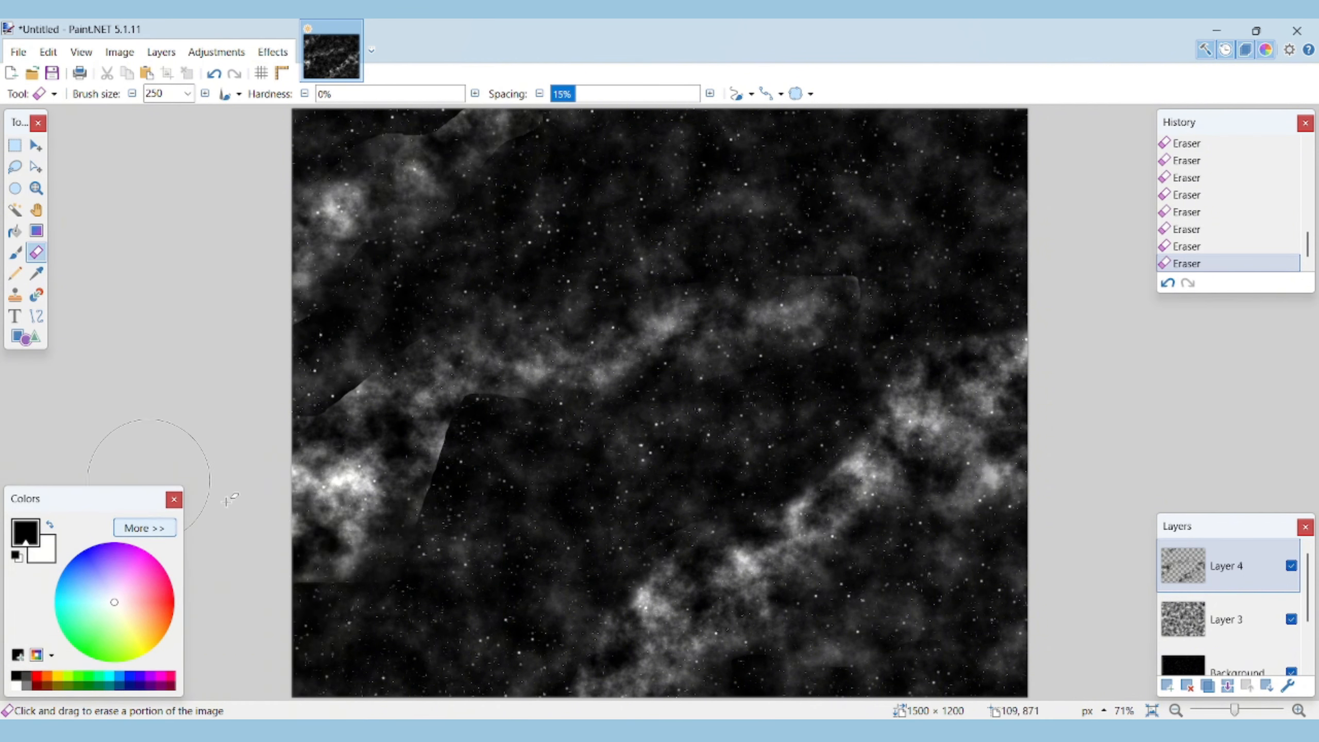
mouse_move(473, 456)
mouse_down()
mouse_move(316, 382)
mouse_move(393, 361)
mouse_move(480, 406)
mouse_move(481, 420)
mouse_move(408, 463)
mouse_move(560, 498)
mouse_move(929, 376)
mouse_move(967, 321)
mouse_move(914, 303)
mouse_move(866, 248)
mouse_move(917, 263)
mouse_up()
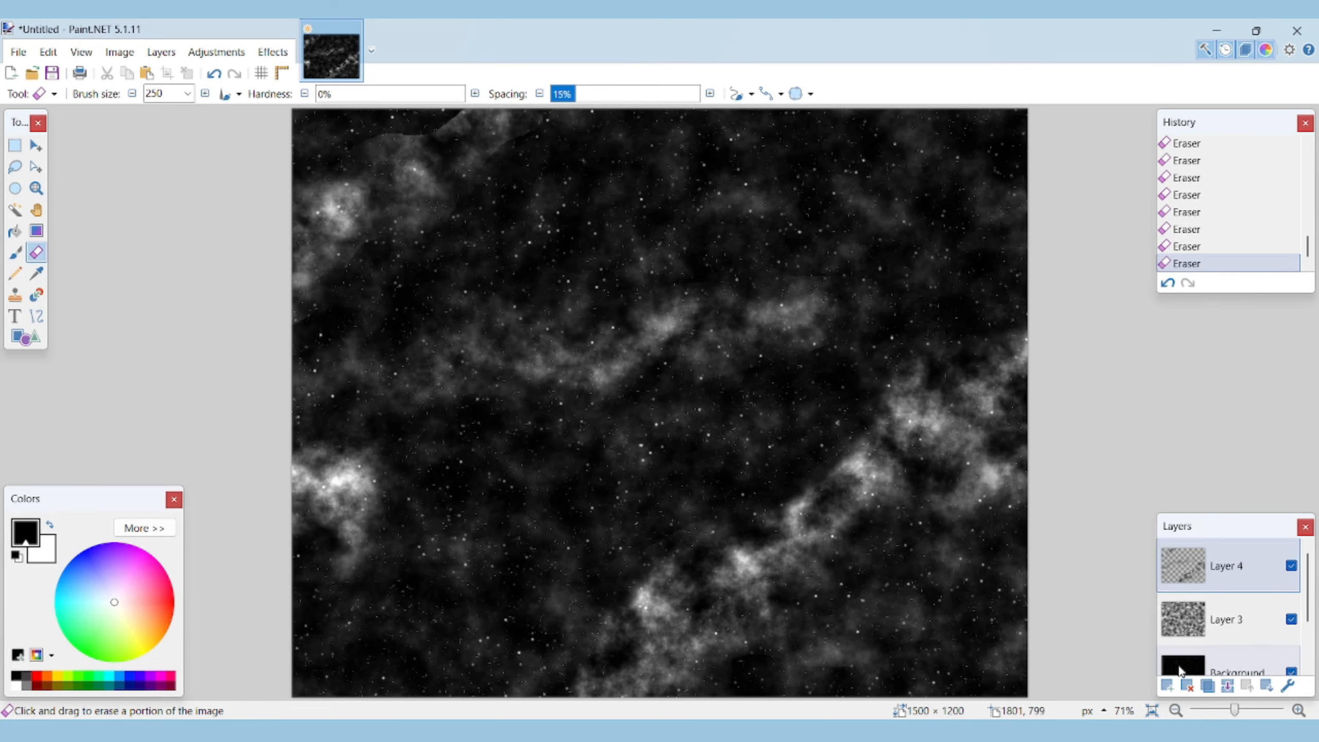
Erase the remaining hard edge of the upper-left cloud band with the Eraser at brush size 85.
click(187, 95)
scroll(177, 168, up, 4)
click(169, 162)
drag(347, 153, 485, 113)
Add a new layer and lasso two irregular areas, at the canvas's lower left and upper right, filling each with the Clouds effect.
click(1167, 686)
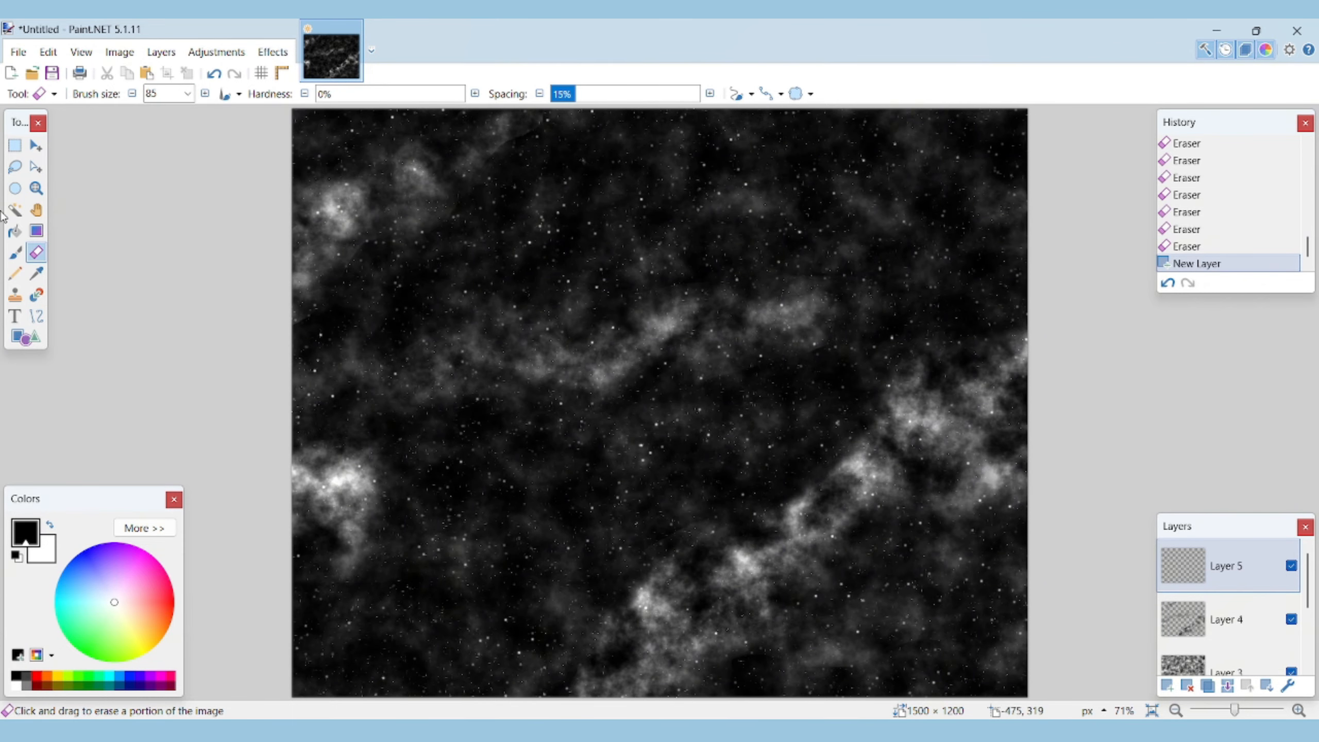
click(15, 167)
mouse_move(292, 651)
mouse_down()
mouse_move(618, 434)
mouse_move(294, 698)
mouse_up()
click(272, 52)
click(291, 75)
mouse_move(649, 110)
mouse_down()
mouse_move(680, 163)
mouse_move(659, 111)
mouse_up()
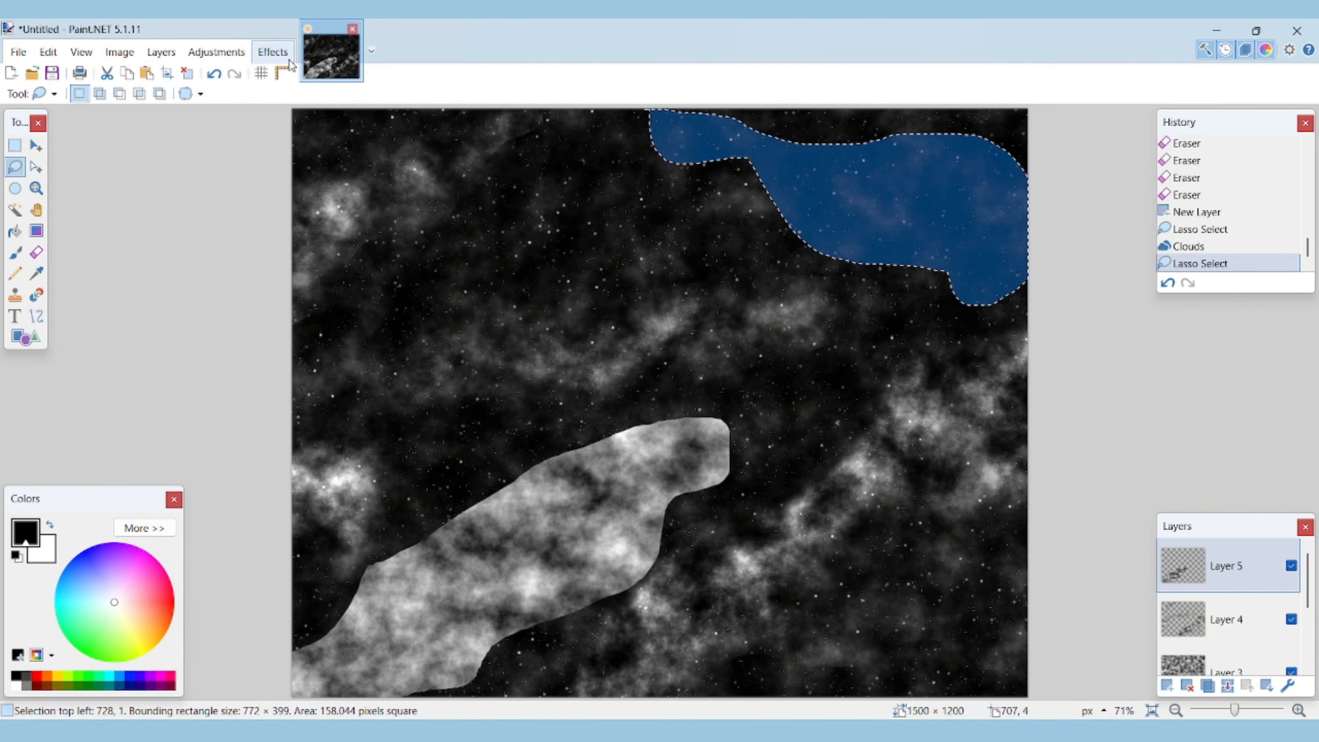
click(273, 52)
click(292, 75)
Clear the selection and set the blend mode of Layer 5 to Glow.
click(15, 145)
double_click(1189, 563)
click(642, 393)
click(627, 502)
Soften the edges of the upper-right and lower-left cloud areas on Layer 5 with the Eraser at brush size 85.
click(37, 252)
mouse_move(580, 139)
mouse_down()
mouse_move(679, 158)
mouse_move(984, 297)
mouse_up()
drag(648, 141, 987, 146)
drag(442, 683, 467, 663)
mouse_move(306, 644)
mouse_down()
mouse_move(721, 413)
mouse_move(613, 452)
mouse_up()
drag(482, 646, 447, 680)
drag(312, 683, 294, 688)
On a new layer, paint soft violet-blue spots over the upper-left, bottom and lower-right clouds with the Paintbrush at size 350.
click(1166, 685)
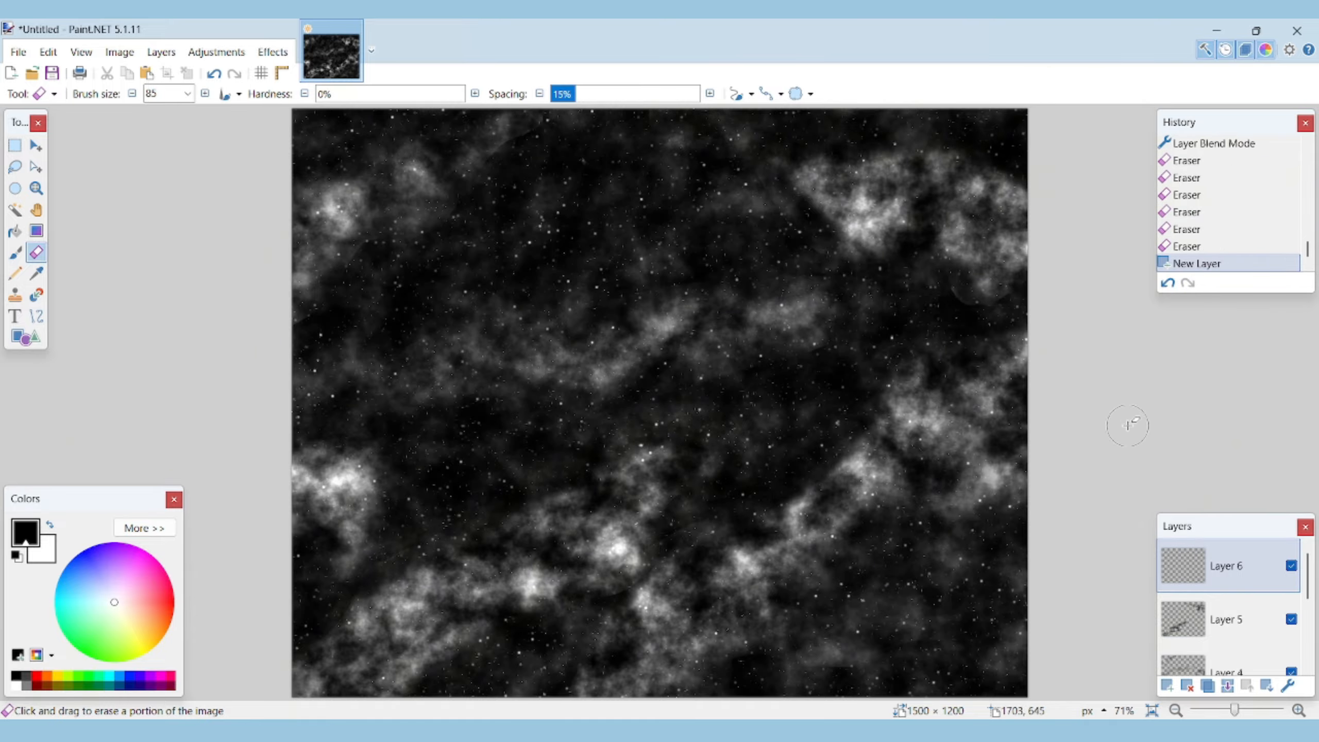
click(16, 251)
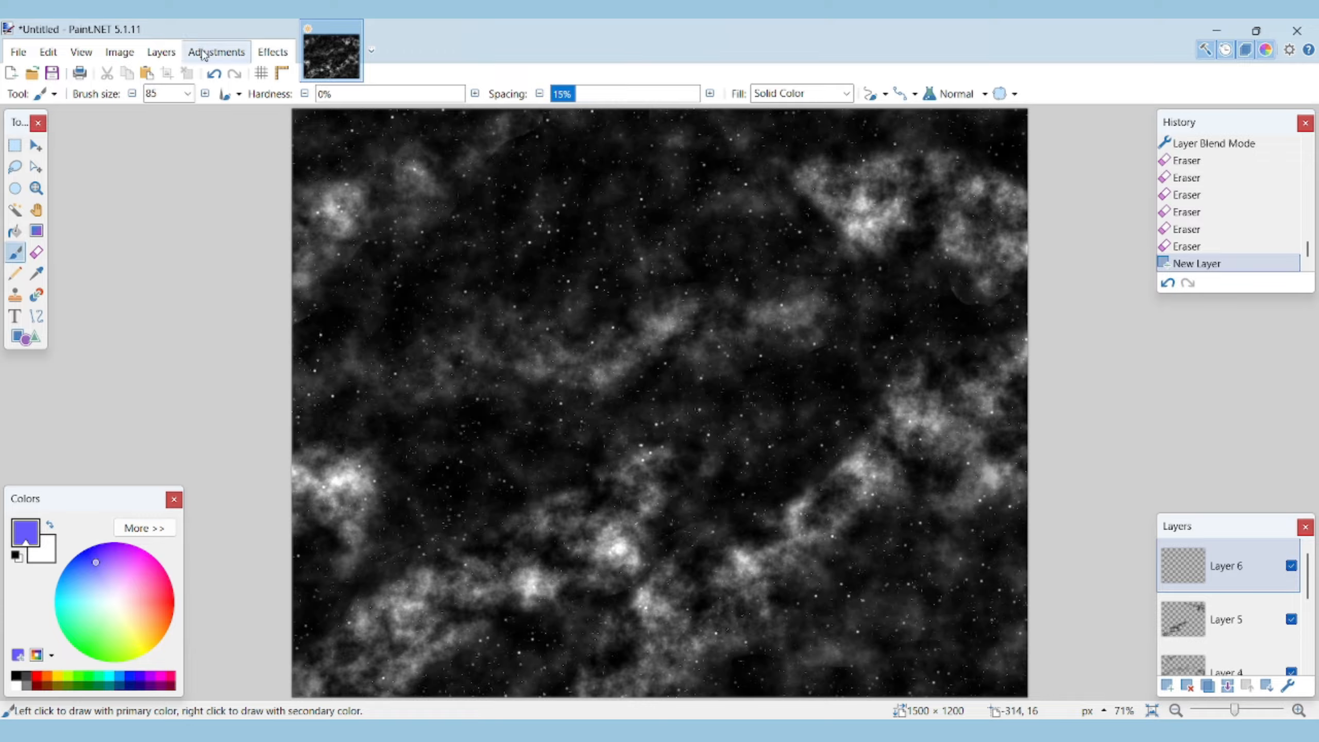
click(187, 94)
click(188, 312)
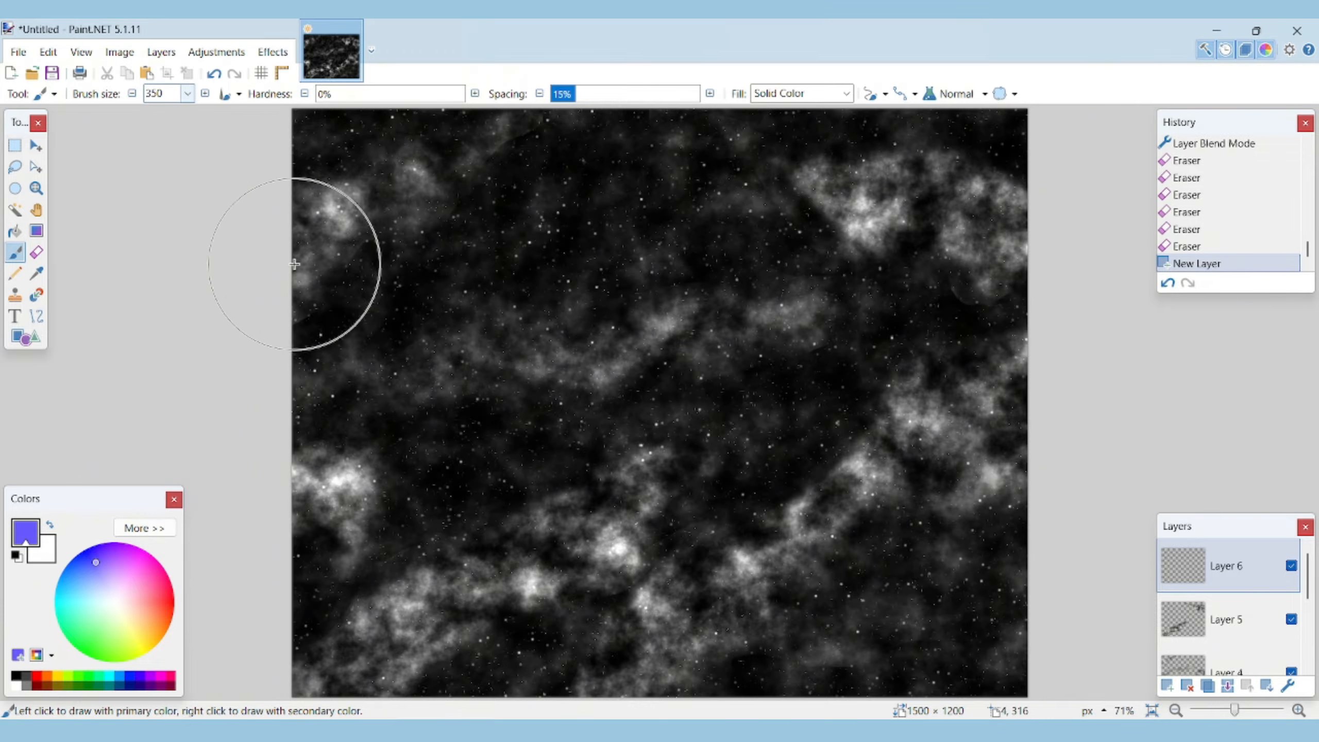
drag(301, 260, 332, 244)
drag(386, 209, 442, 172)
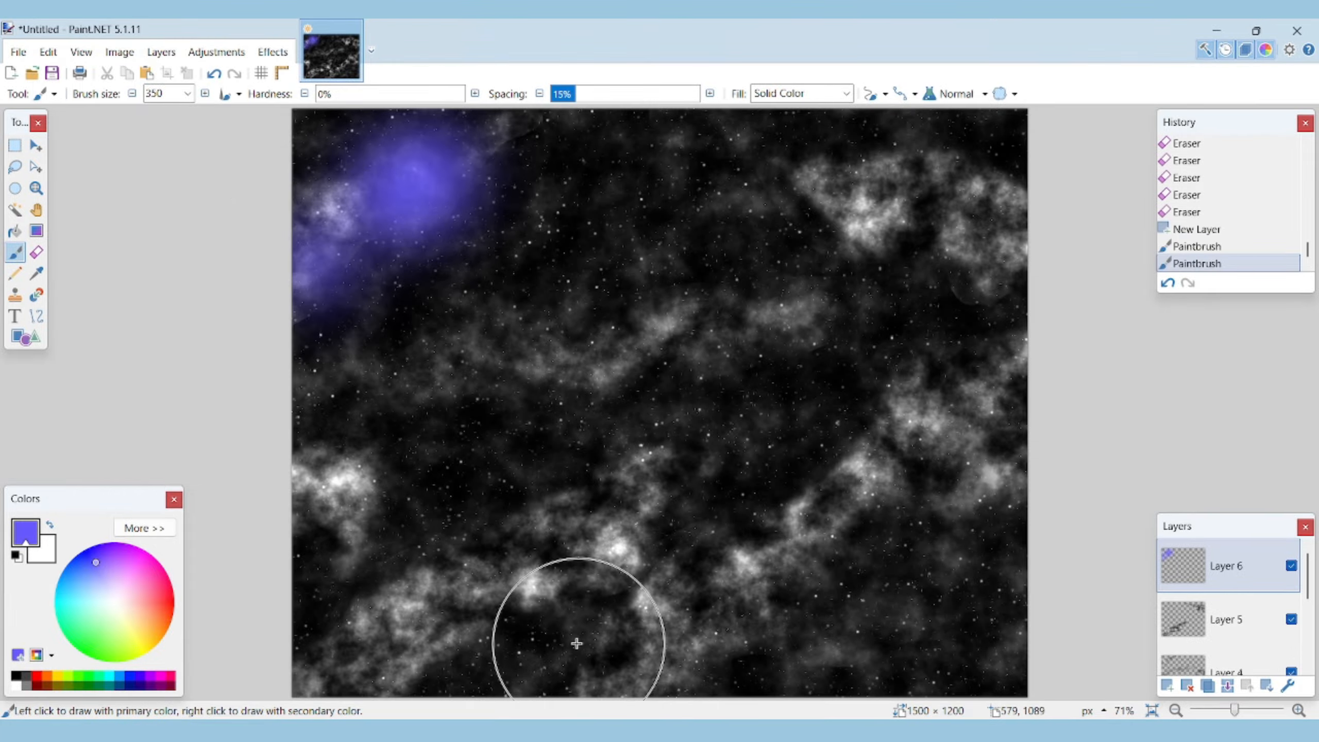
drag(577, 643, 592, 626)
drag(636, 621, 669, 616)
drag(833, 553, 854, 527)
drag(951, 485, 963, 466)
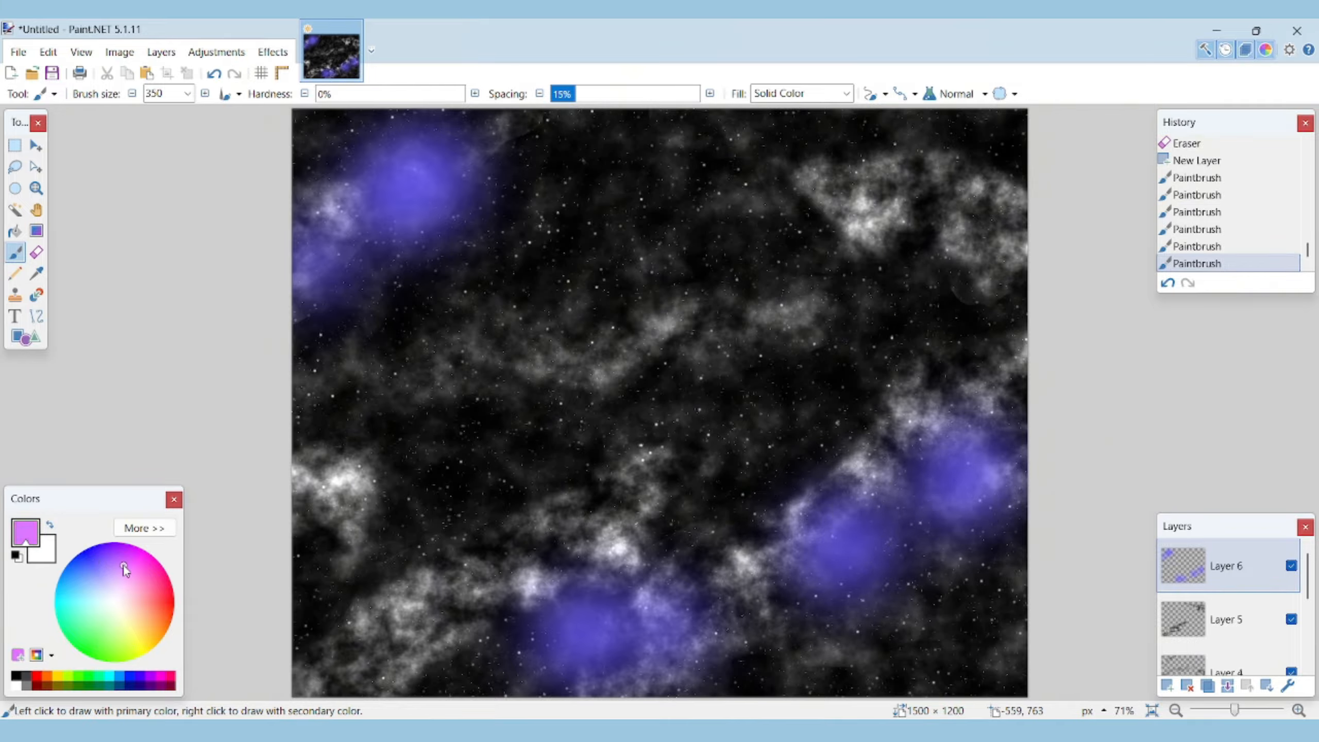
Paint soft pink-violet patches over the left-edge cloud and the upper-right cloud.
mouse_move(124, 565)
mouse_down()
mouse_move(128, 577)
mouse_move(100, 577)
mouse_move(123, 563)
mouse_up()
mouse_move(338, 441)
mouse_down()
mouse_move(280, 486)
mouse_move(312, 499)
mouse_up()
mouse_move(877, 219)
mouse_down()
mouse_move(930, 199)
mouse_move(769, 286)
mouse_up()
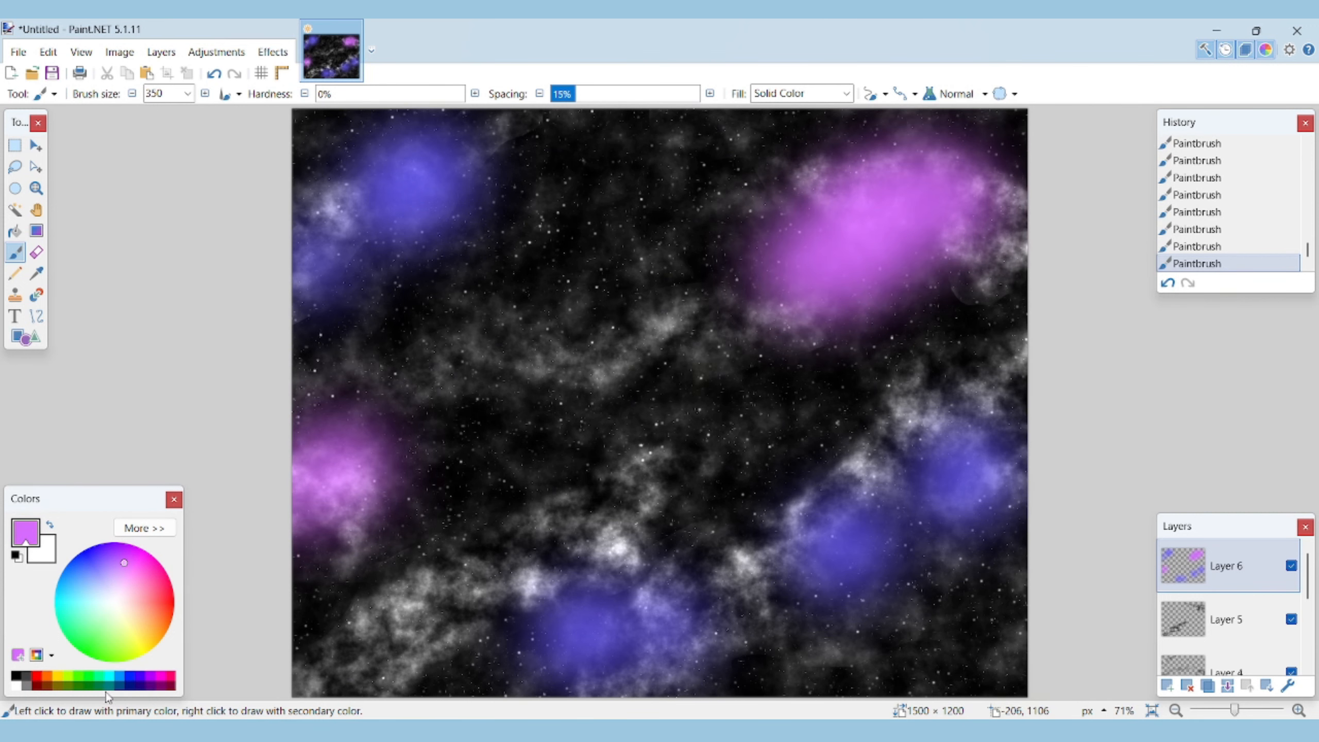
Paint soft light-orange spots over the middle band, the lower-left cloud, the right edge and beside the upper-left blue patch.
drag(144, 635, 144, 627)
mouse_move(387, 441)
mouse_down()
mouse_move(604, 363)
mouse_move(670, 322)
mouse_up()
click(478, 586)
click(945, 400)
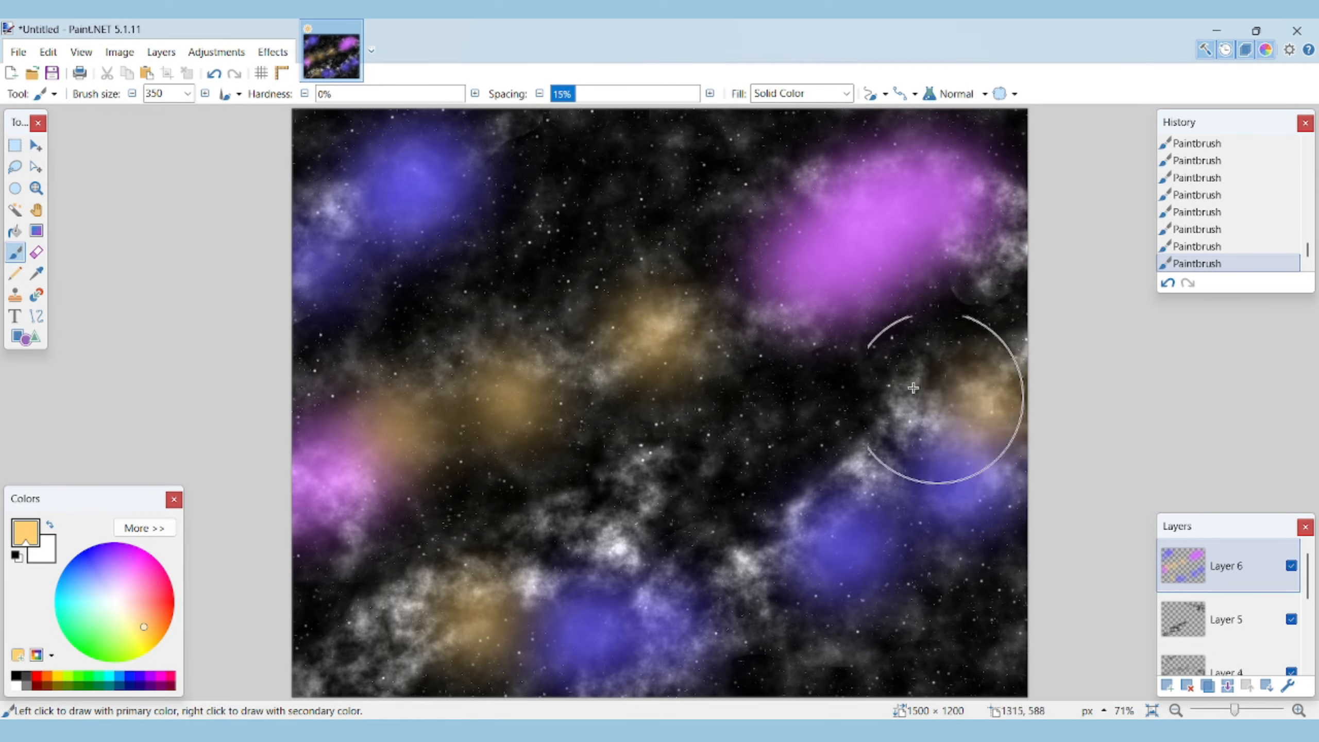
click(499, 185)
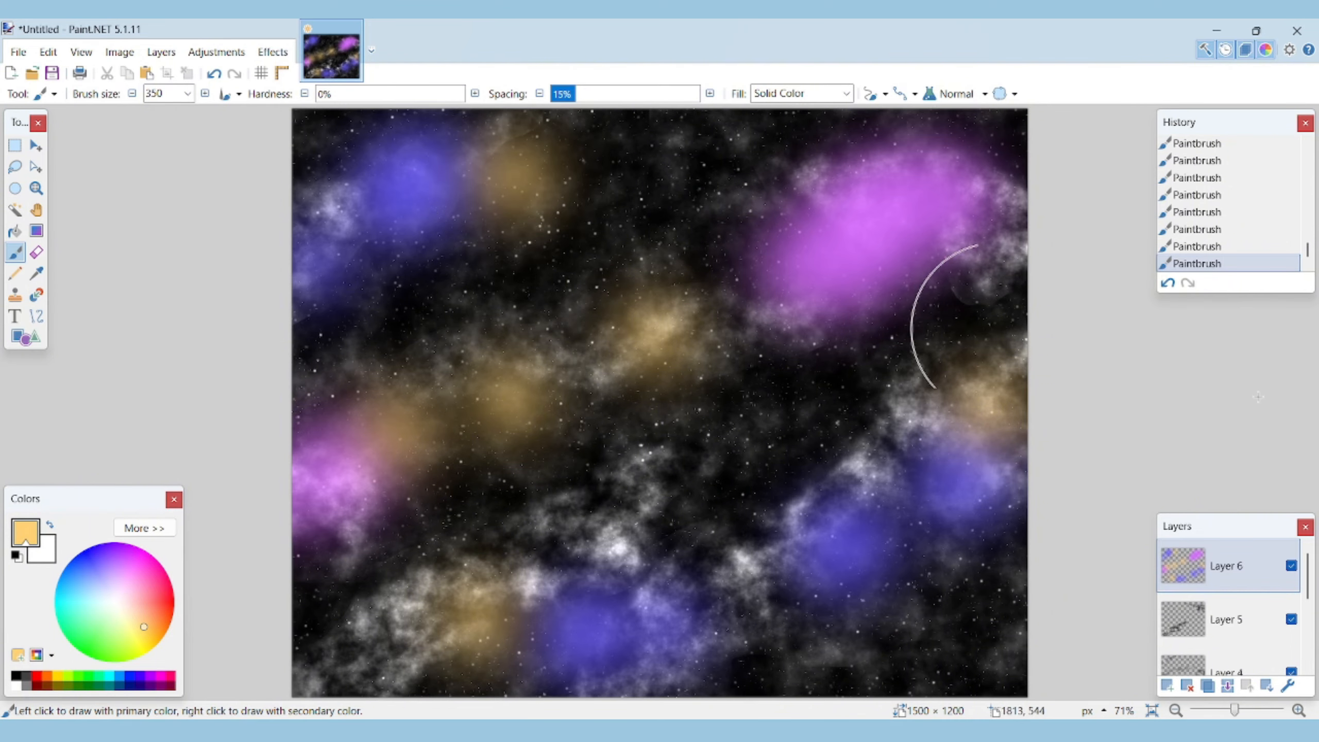
Set the blend mode of the painted color layer, Layer 6, to Overlay.
double_click(1235, 571)
click(644, 396)
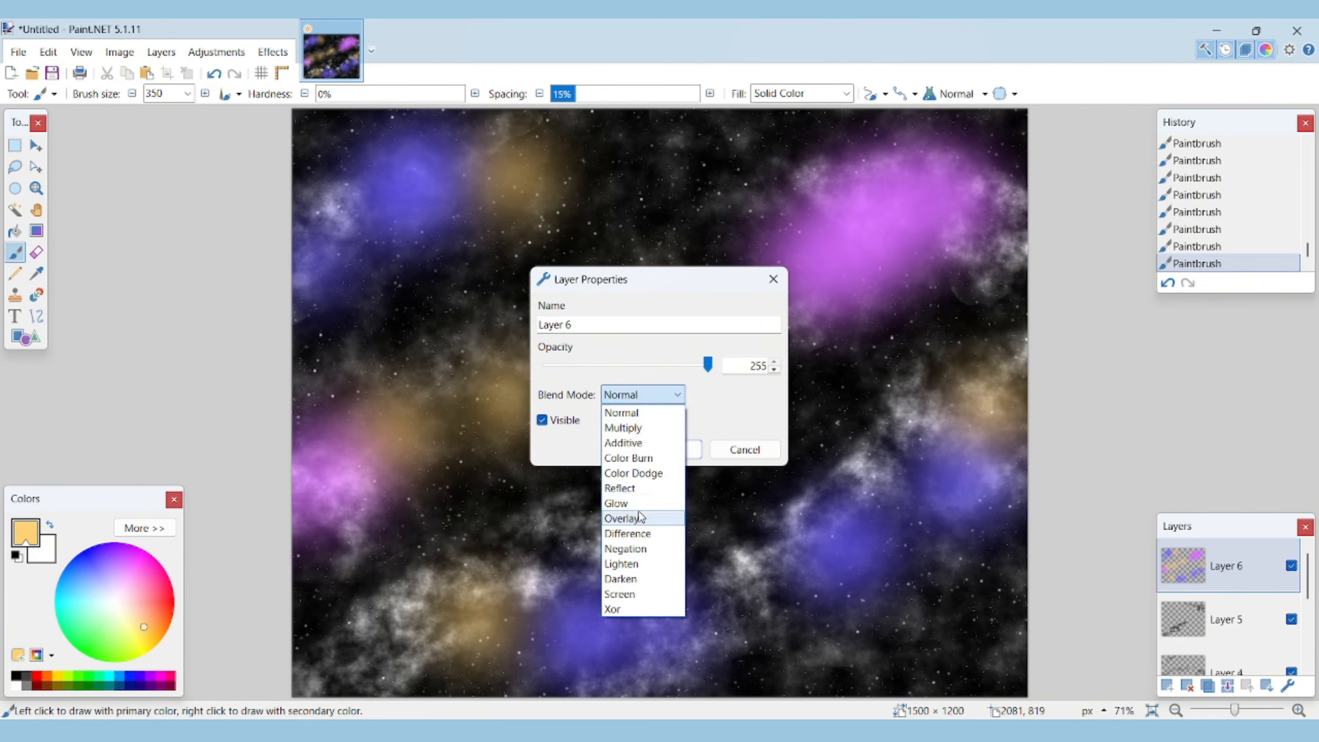
click(641, 518)
click(655, 457)
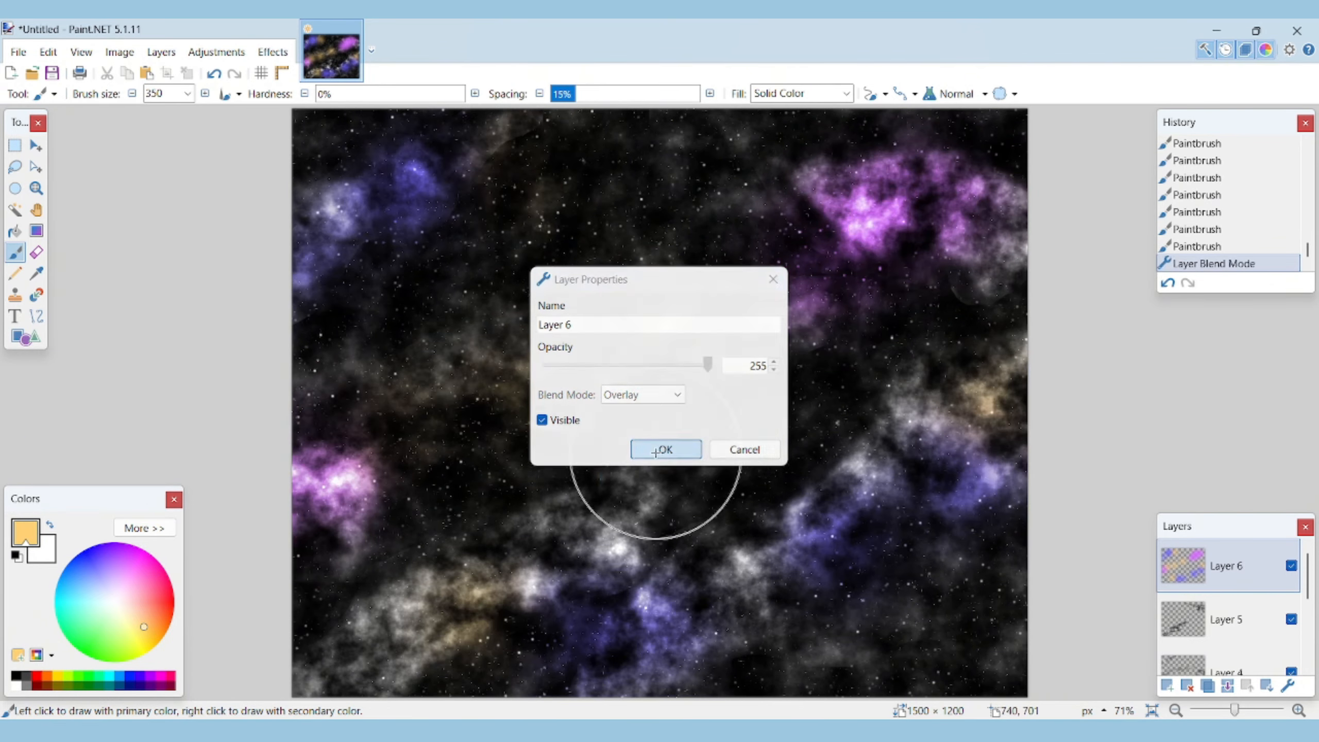
Paint bright blue over the left-edge cloud and the left part of the middle cloud band.
click(75, 561)
click(354, 480)
click(345, 484)
click(466, 404)
click(484, 404)
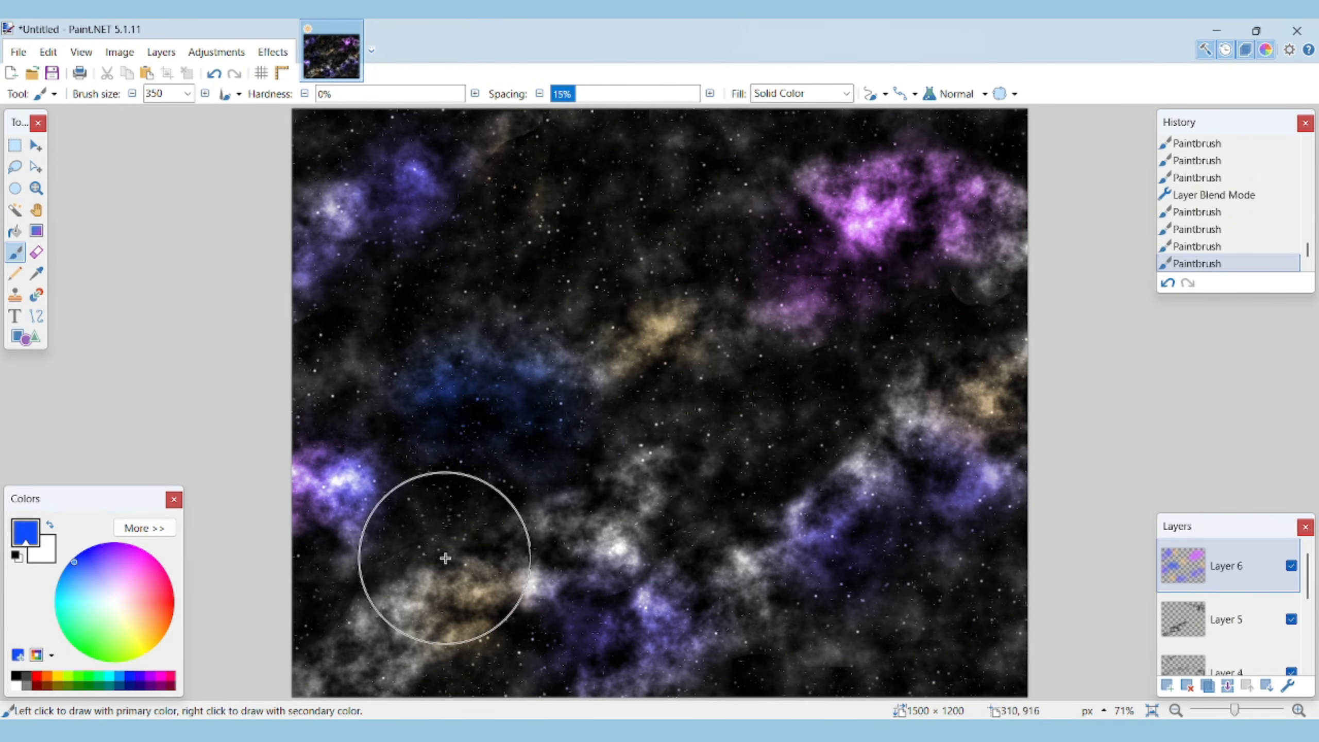
Paint red accents on the middle cloud band, the lower-left cloud and the cloud at the right edge.
click(173, 589)
click(553, 348)
click(661, 334)
click(458, 659)
click(989, 397)
key(s)
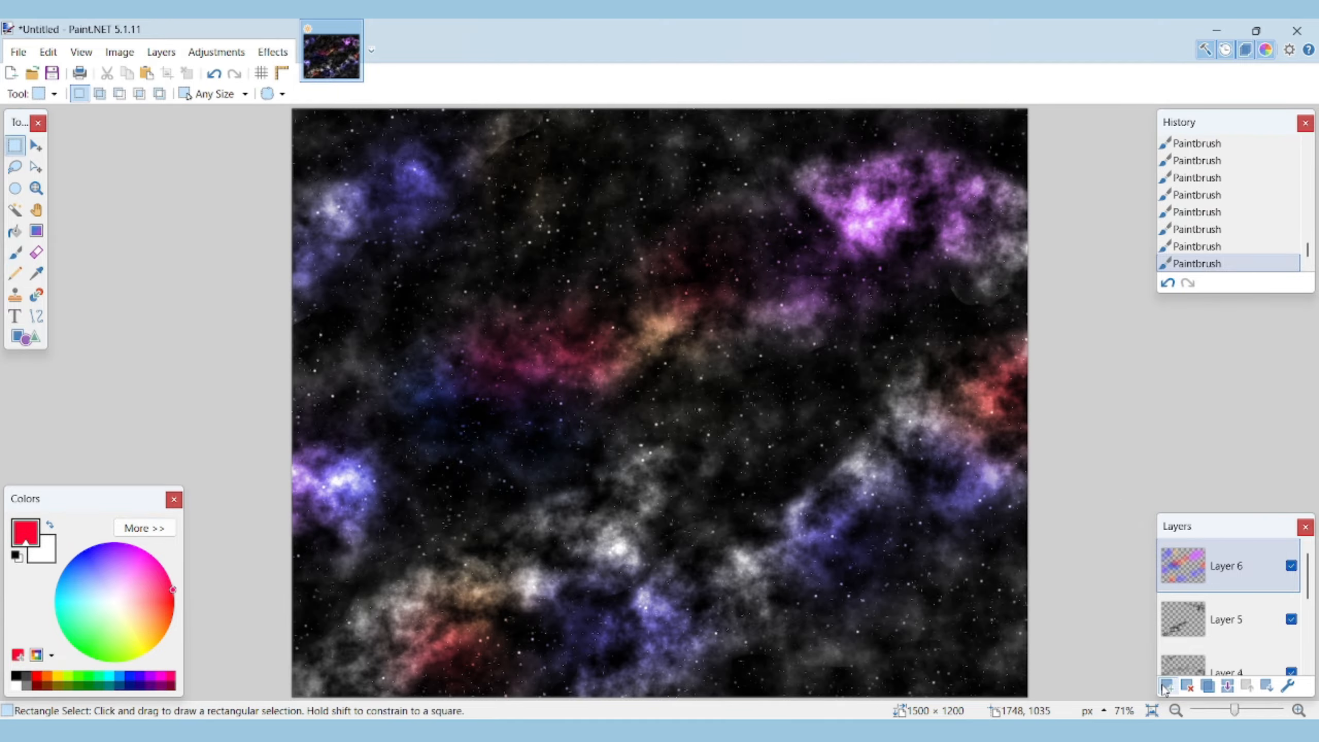
On a new layer, dab soft white highlights over the upper-right pink cloud with the Paintbrush at size 200.
click(1167, 686)
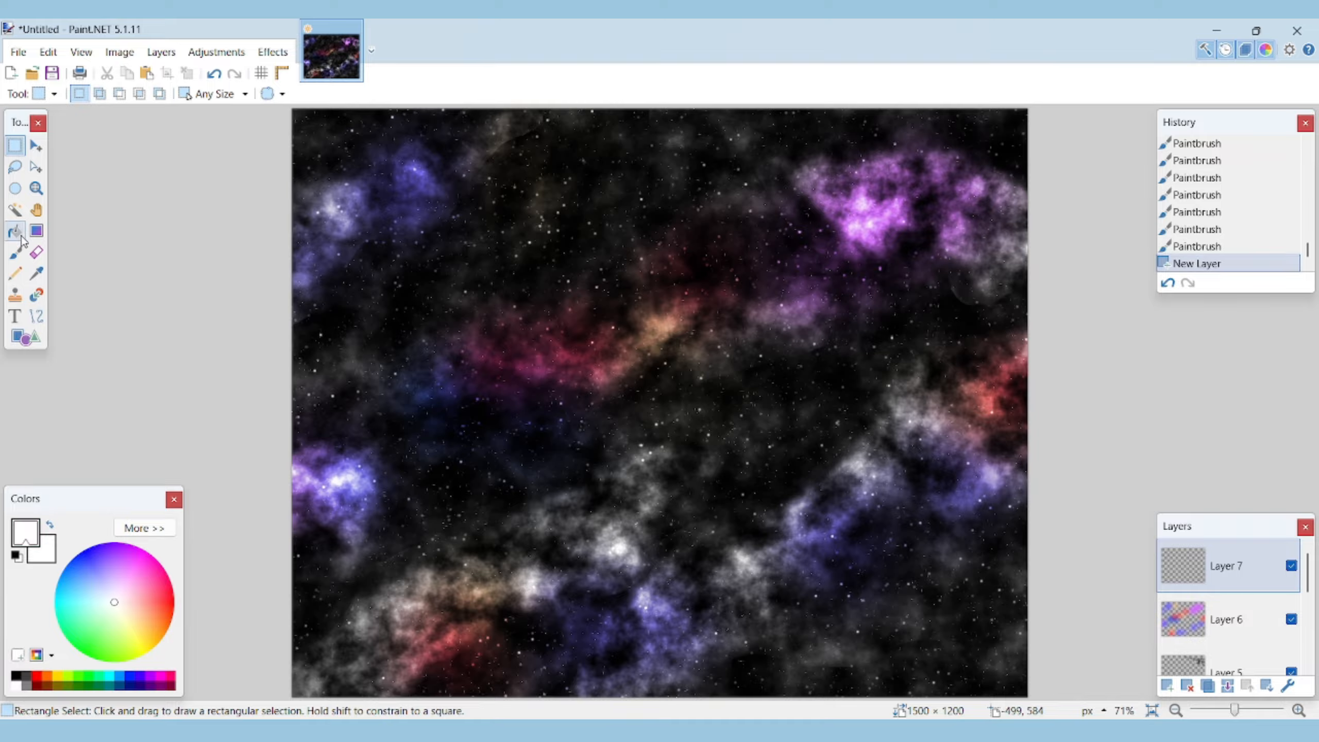
click(14, 257)
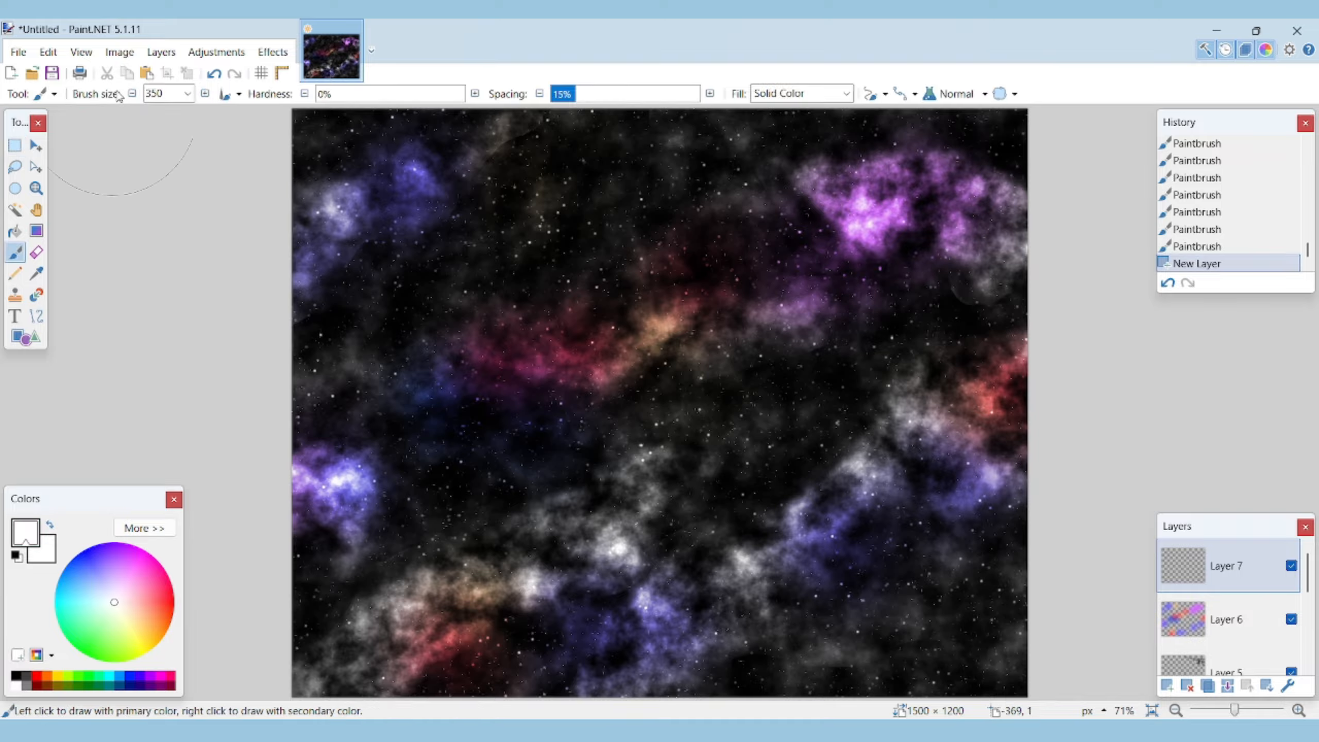
click(188, 94)
scroll(182, 234, up, 4)
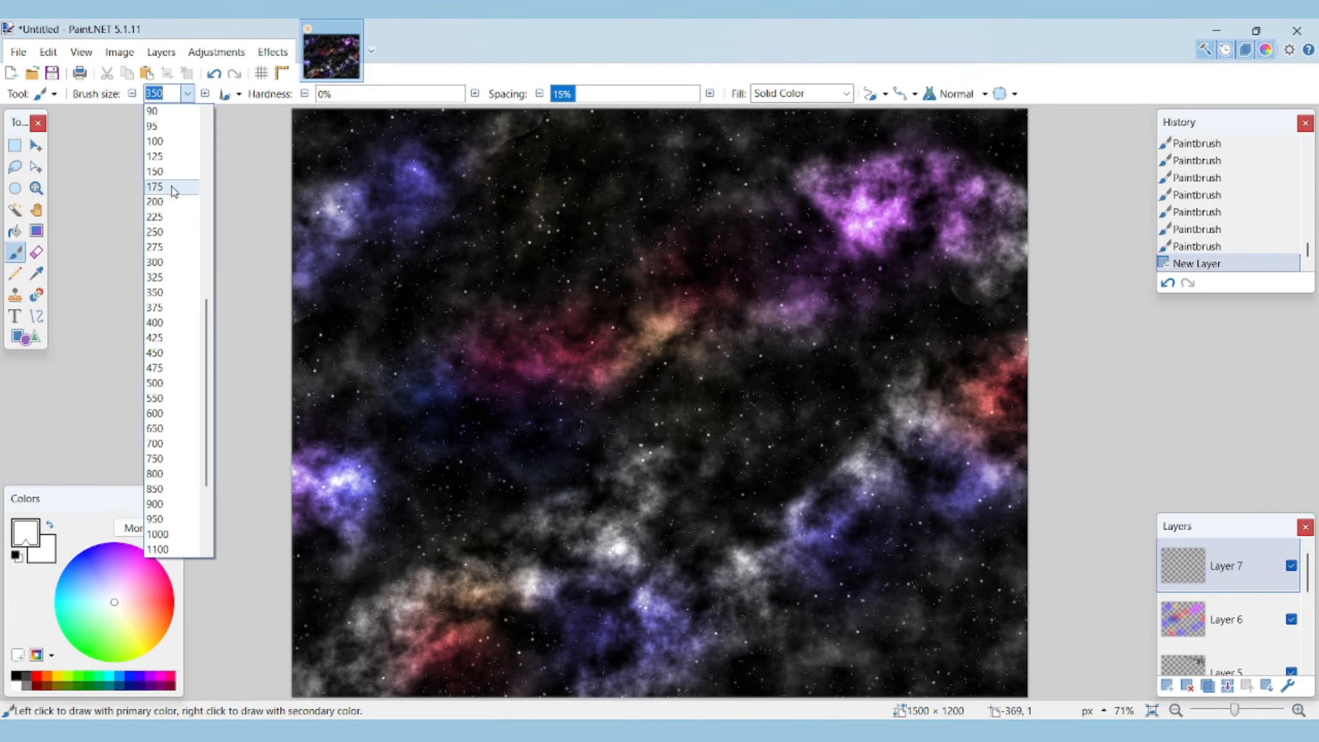
click(173, 202)
drag(907, 241, 884, 225)
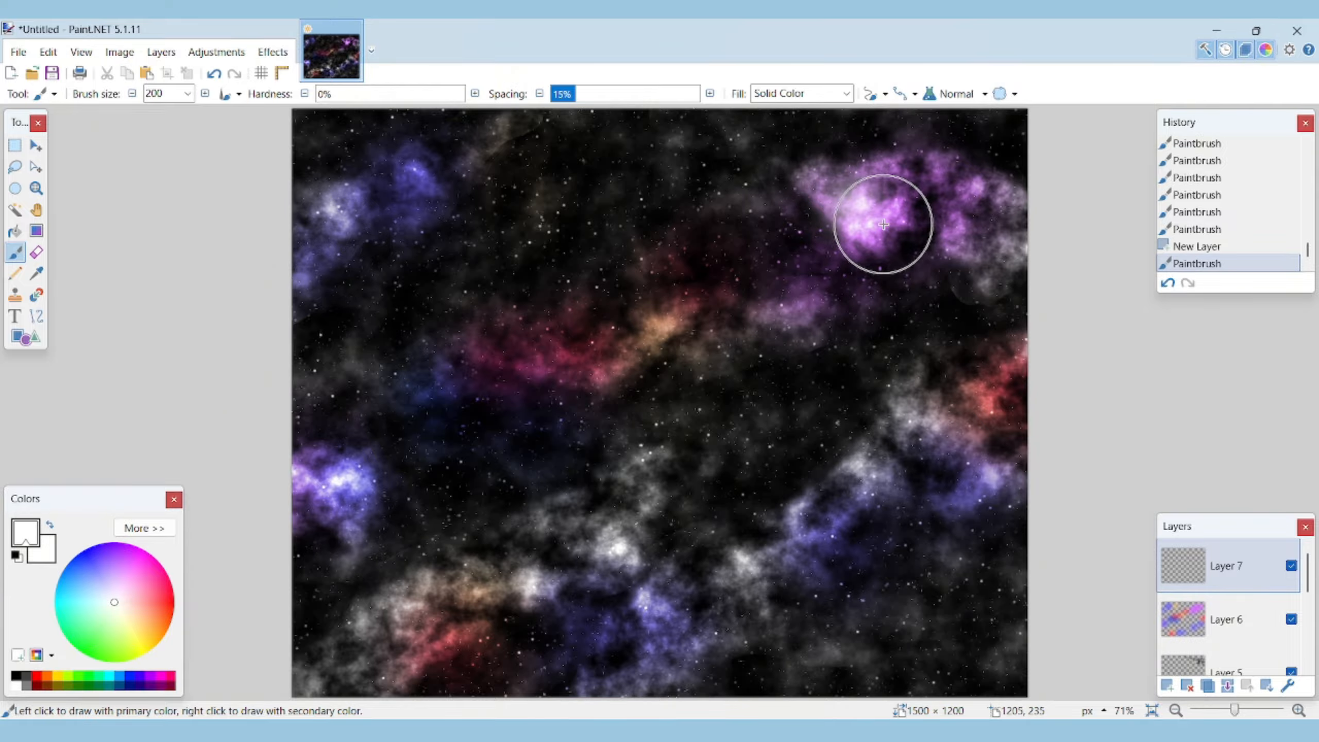
click(884, 224)
click(917, 179)
click(963, 239)
click(1007, 210)
click(1002, 248)
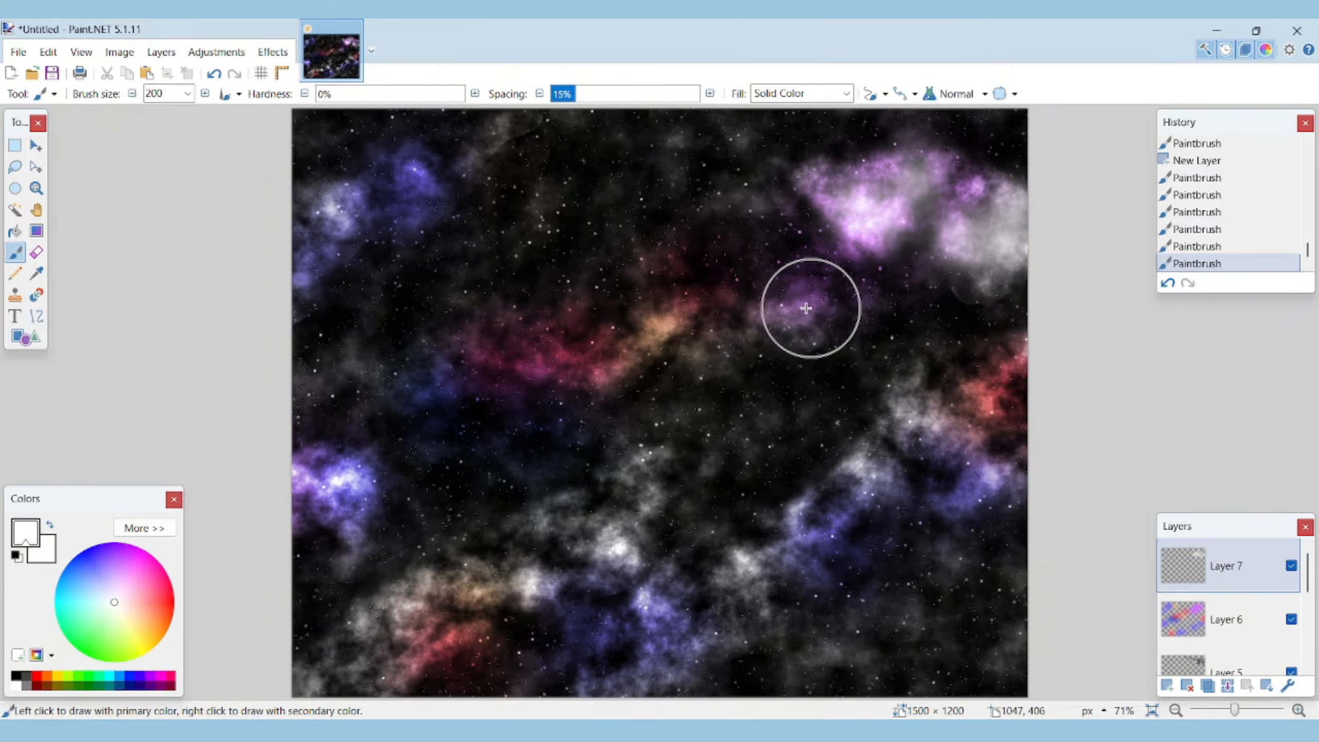
Dab white highlights below the pink cloud and along the lower-right diagonal cloud band.
click(805, 310)
click(825, 505)
click(866, 470)
click(911, 433)
click(953, 423)
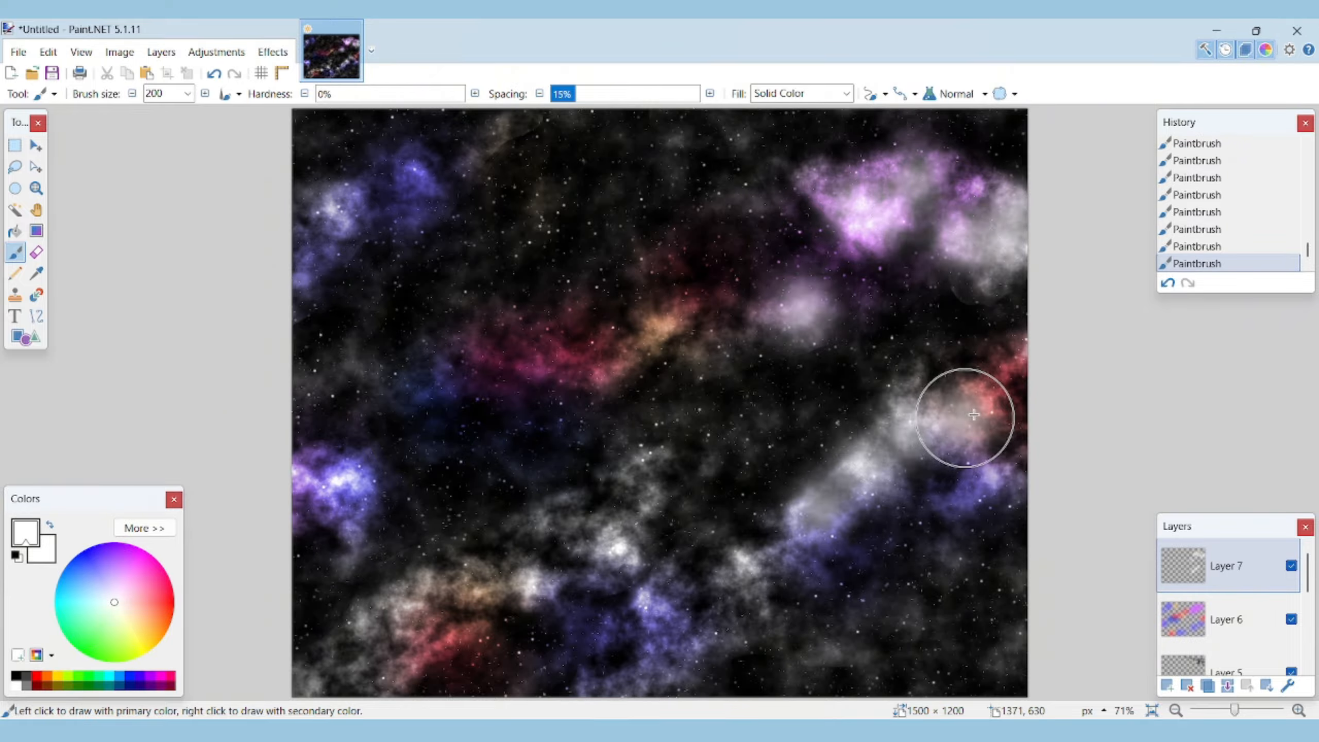
Dab white highlights along the lower-left cloud band and at the lower end of the right diagonal band.
click(618, 547)
click(644, 590)
click(525, 574)
click(440, 586)
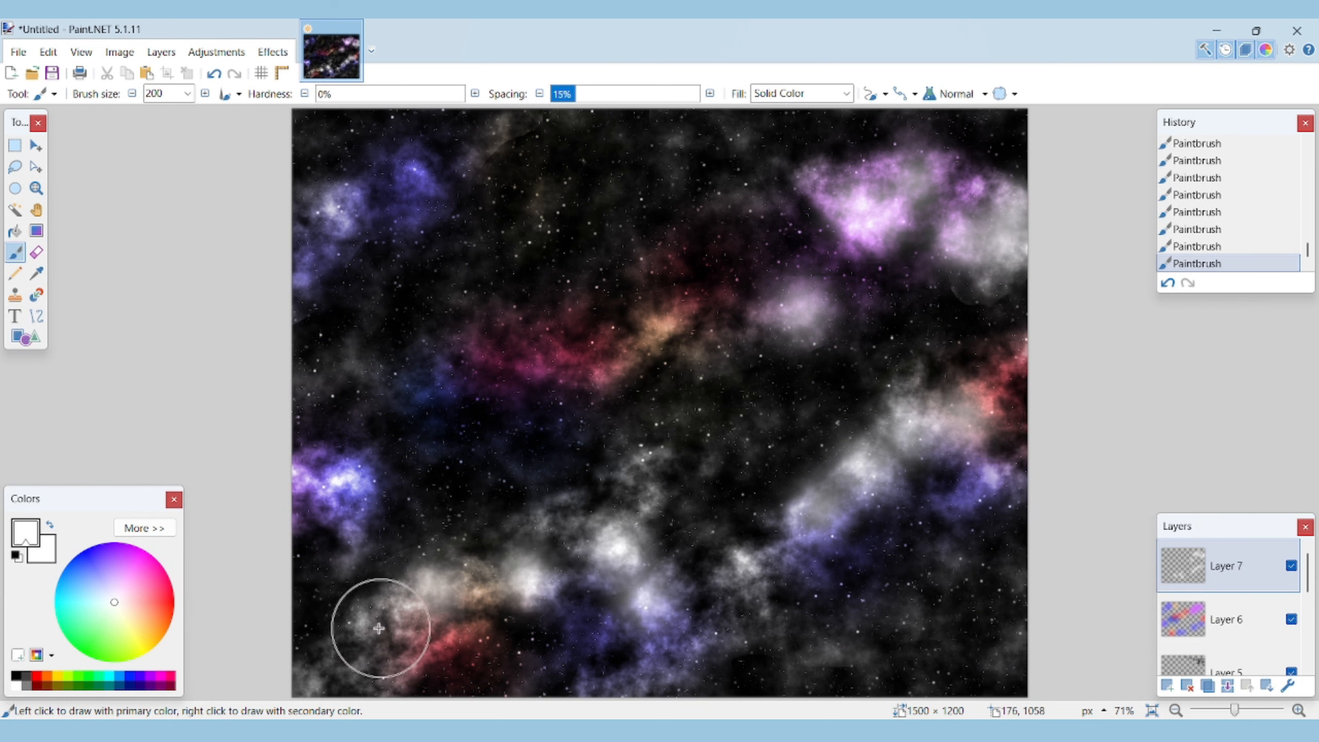
click(374, 631)
click(788, 553)
Dab white highlights on the upper-left cloud, the left-edge cloud and both ends of the middle band.
click(324, 221)
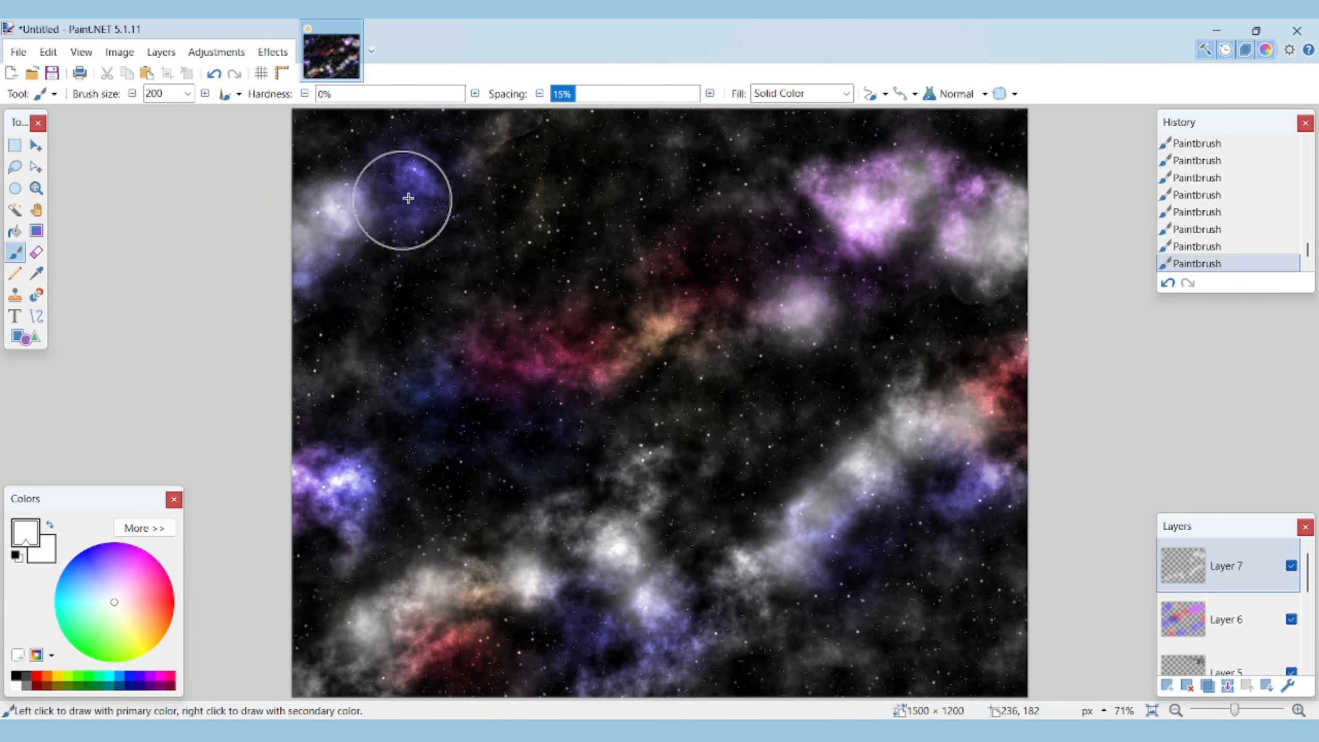
click(354, 491)
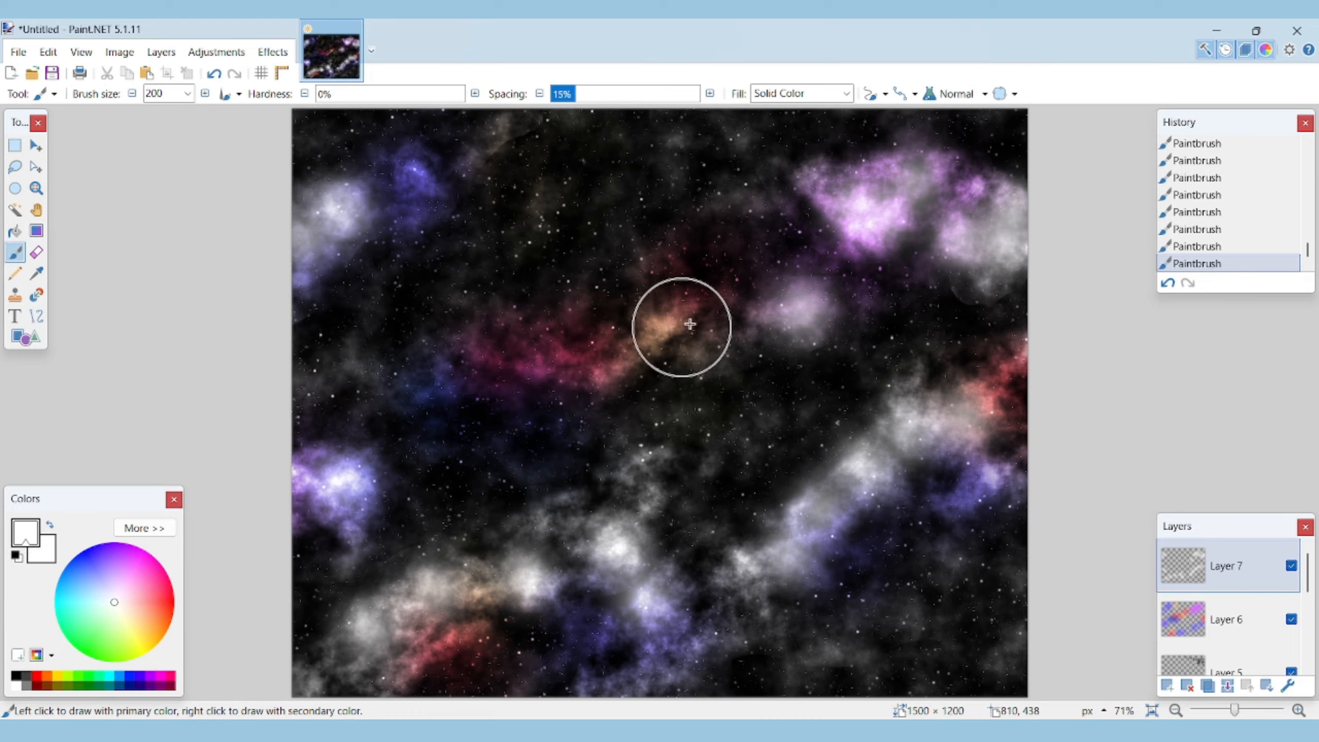
click(719, 323)
click(438, 374)
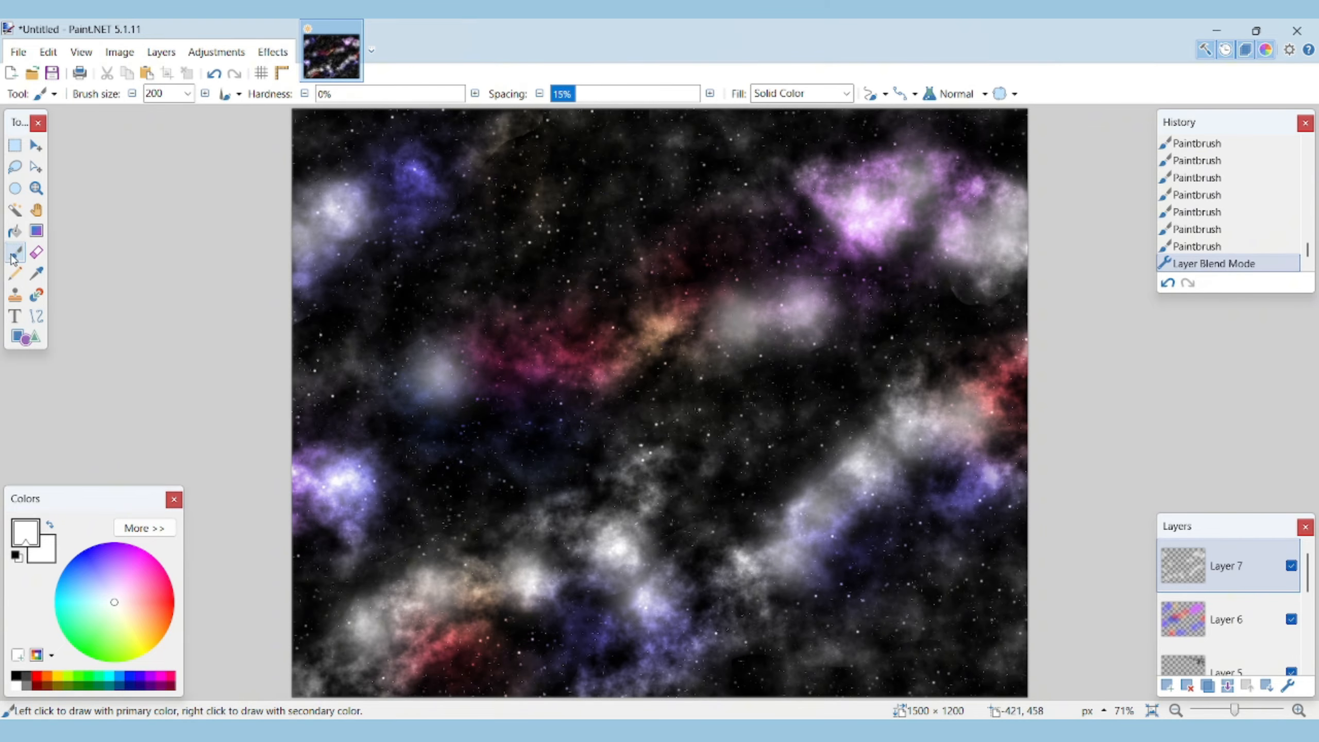
Thin out the white highlights on the left-edge, bottom and lower-right clouds with the Eraser at brush size 200.
click(36, 253)
click(347, 480)
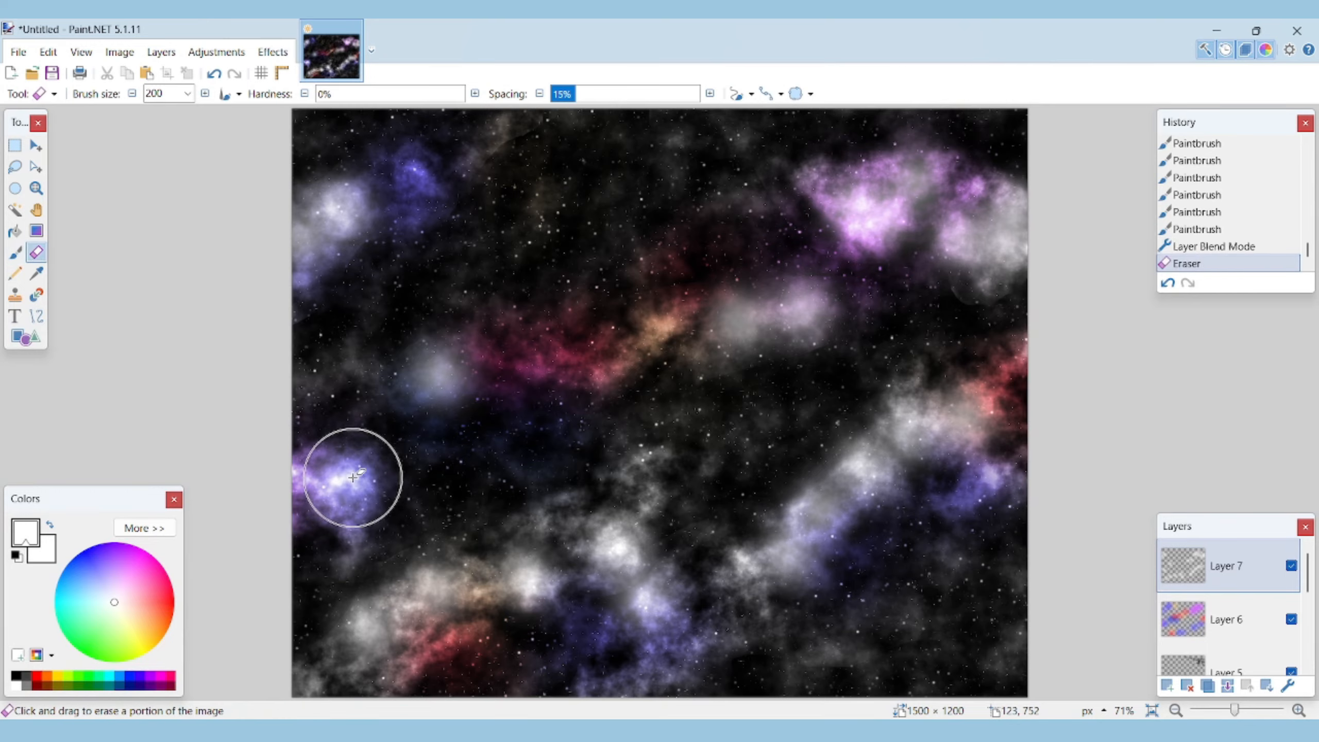
click(402, 602)
click(463, 594)
click(541, 593)
click(592, 557)
click(627, 567)
click(652, 599)
click(784, 540)
click(832, 498)
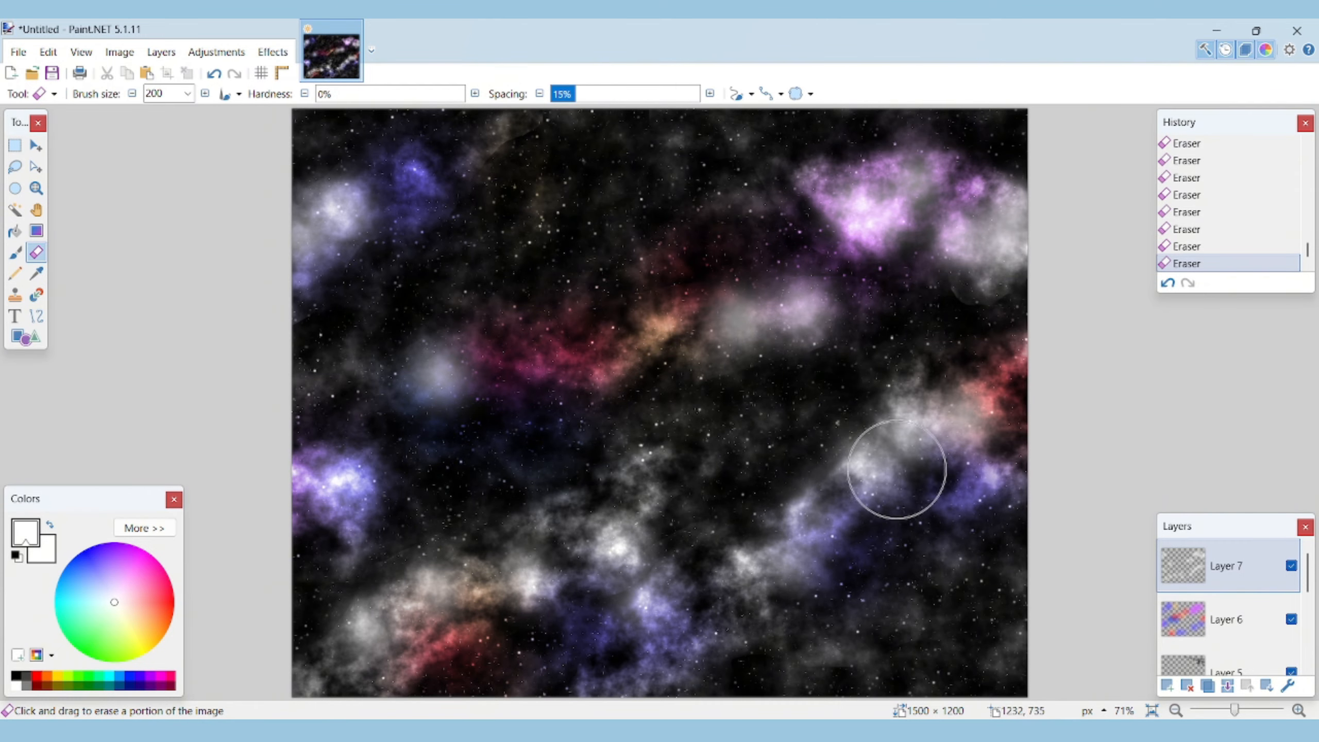
Erase excess white glow from the upper diagonal band, the middle band and the upper-right and upper-left clouds.
click(897, 469)
click(958, 432)
click(930, 414)
click(838, 313)
click(726, 329)
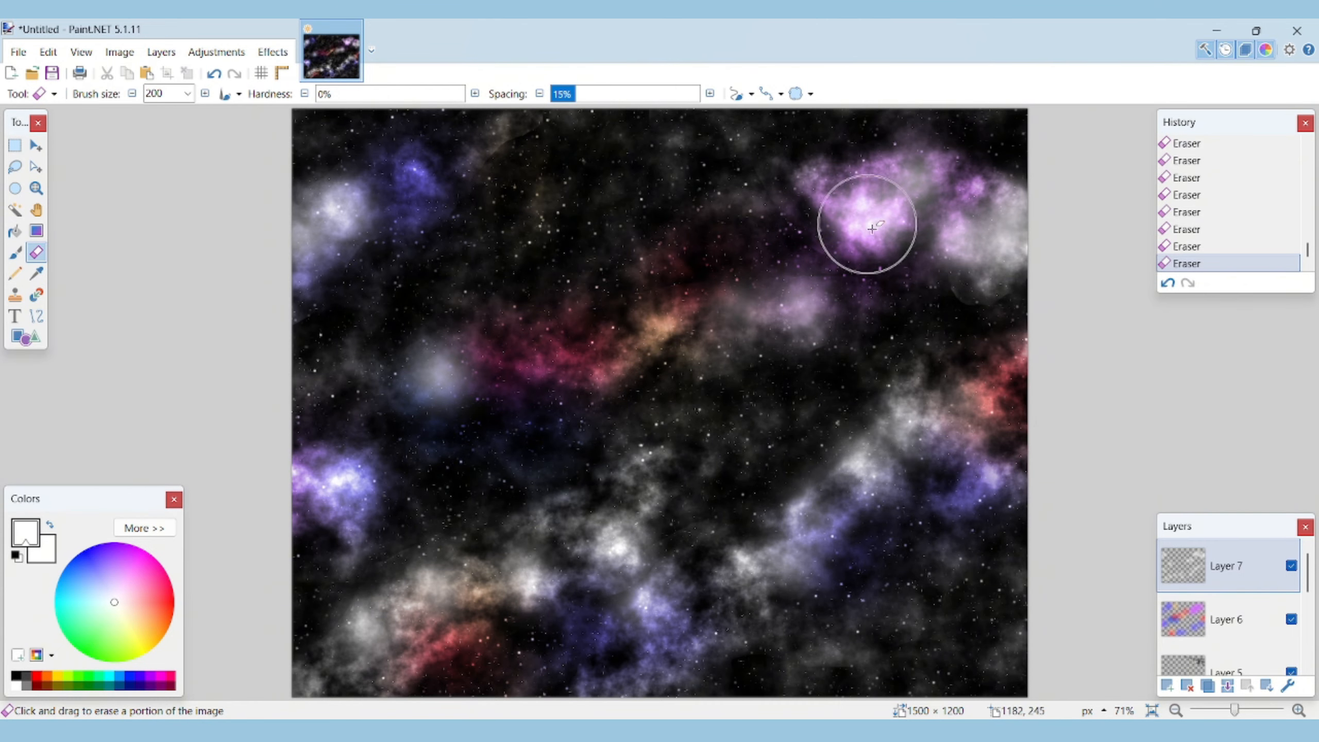
mouse_move(869, 226)
mouse_down()
mouse_move(957, 207)
mouse_move(998, 250)
mouse_up()
drag(334, 207, 320, 237)
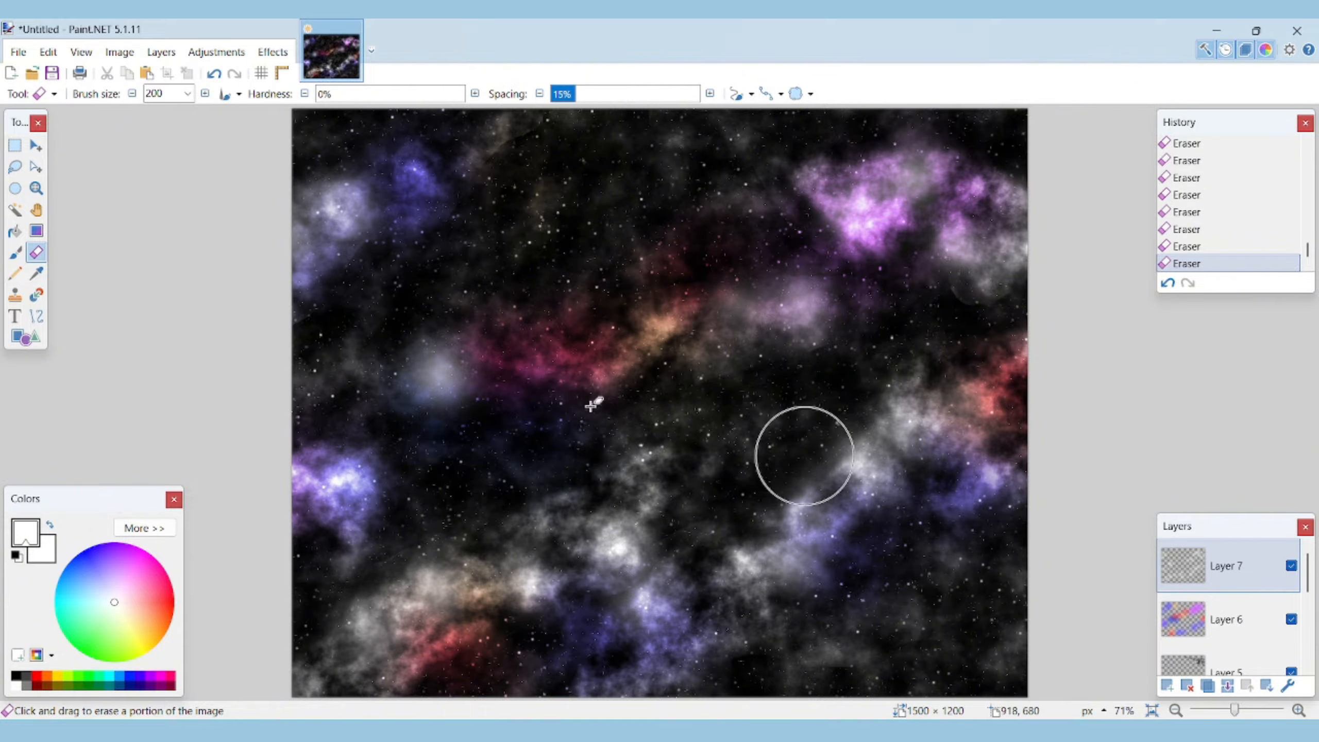
Copy the merged image of the whole canvas, paste it into a new layer and clear the selection.
click(14, 145)
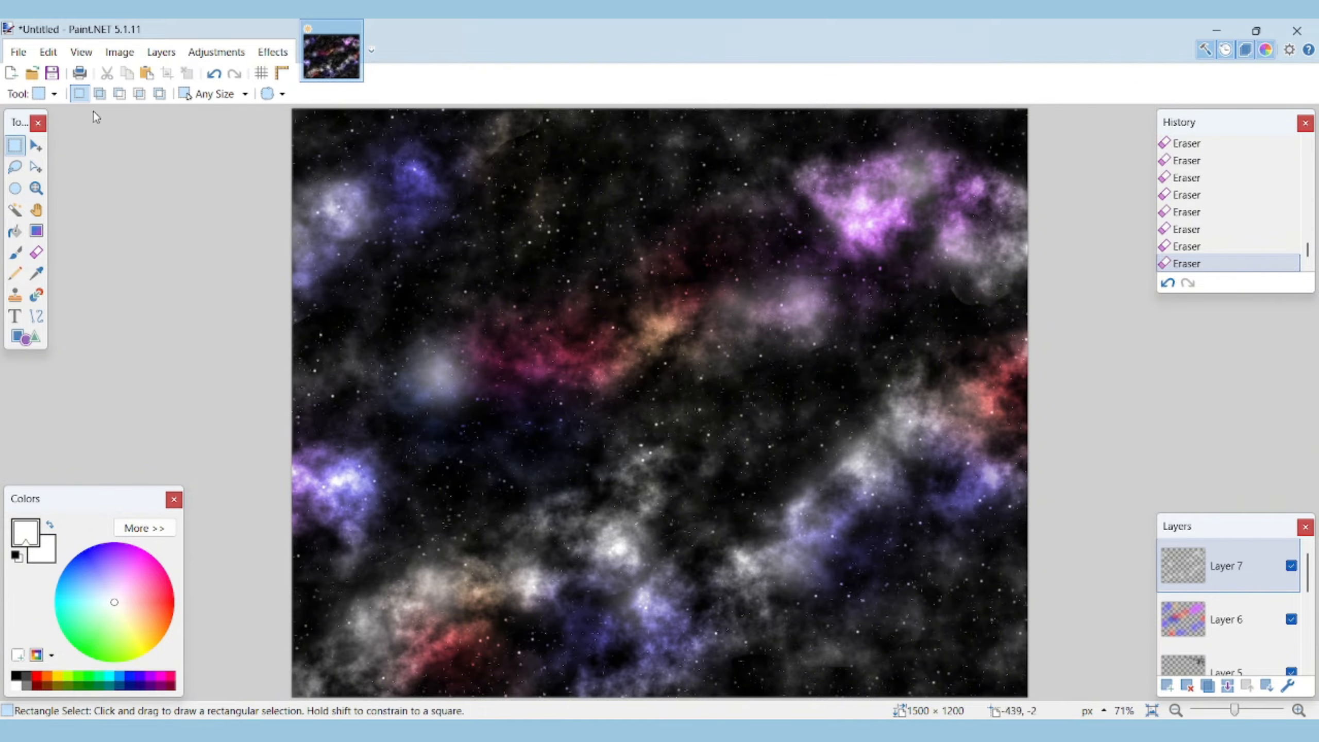
key(ctrl+a)
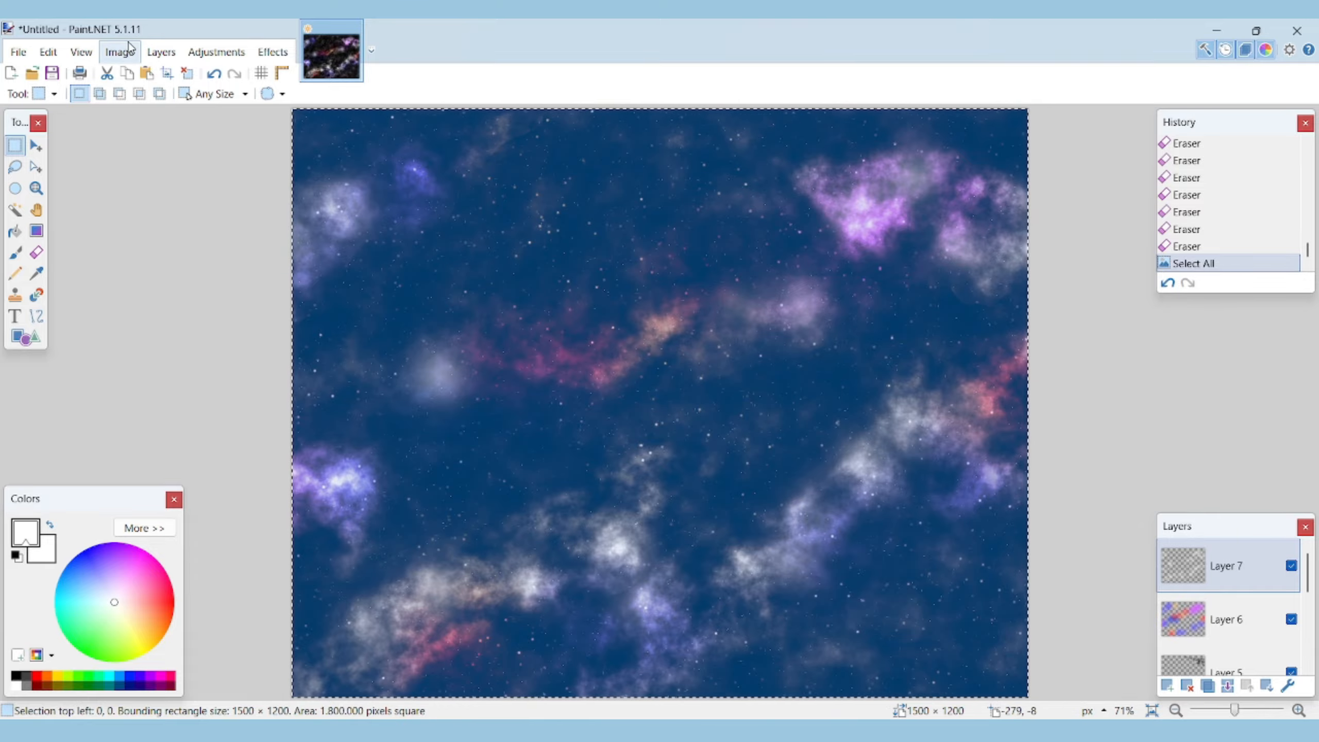
click(48, 52)
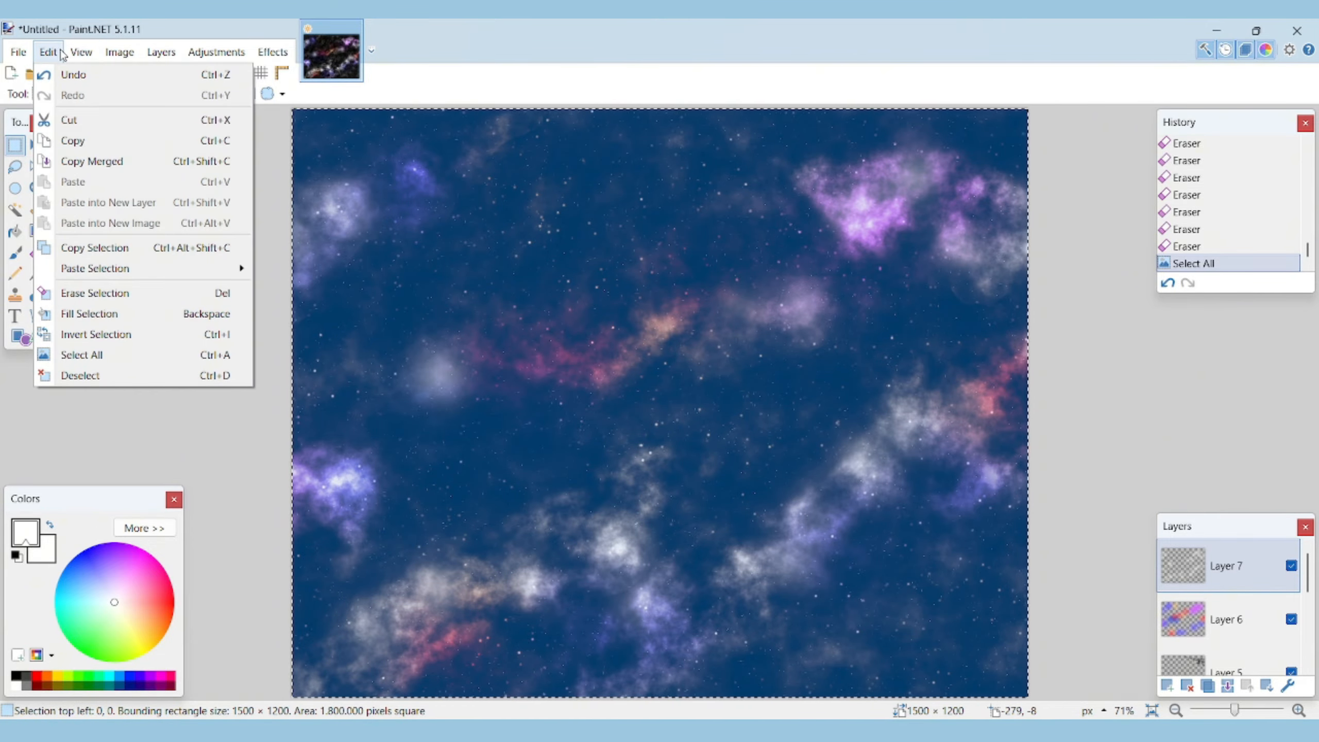
click(100, 166)
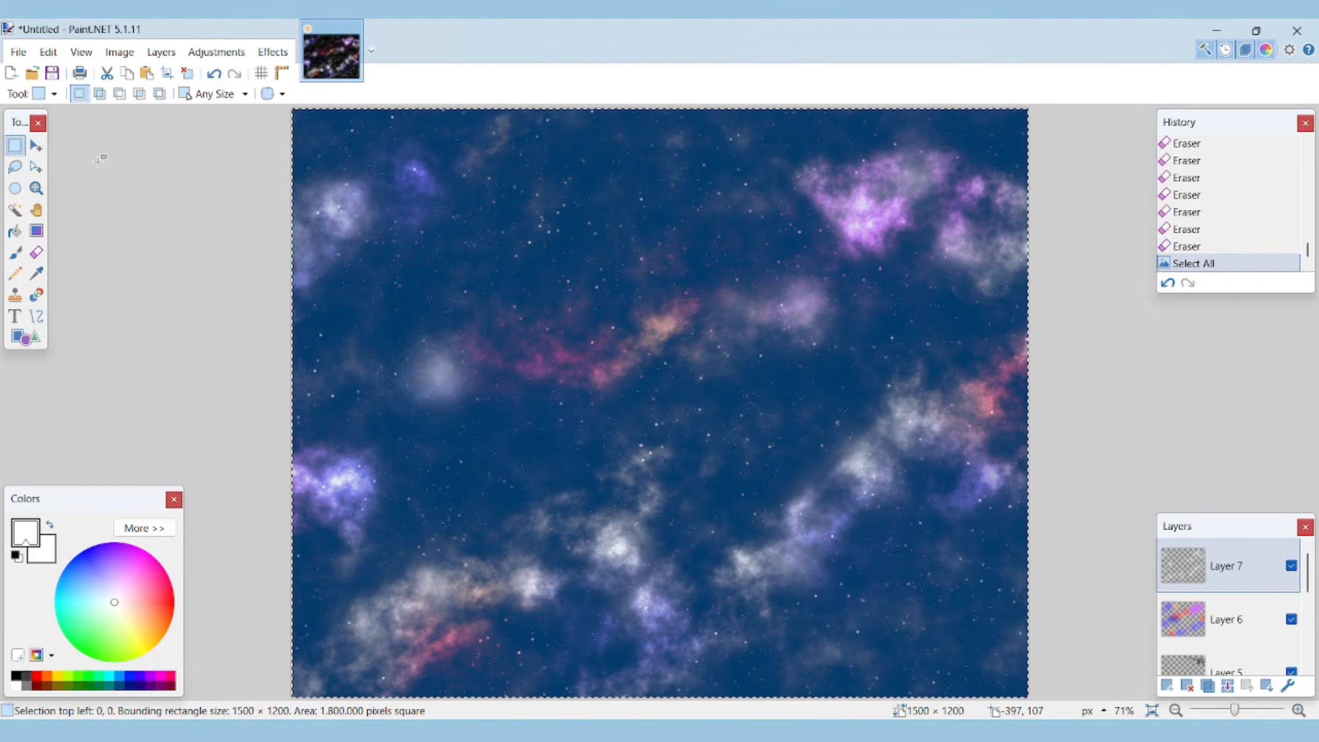
click(48, 52)
click(100, 200)
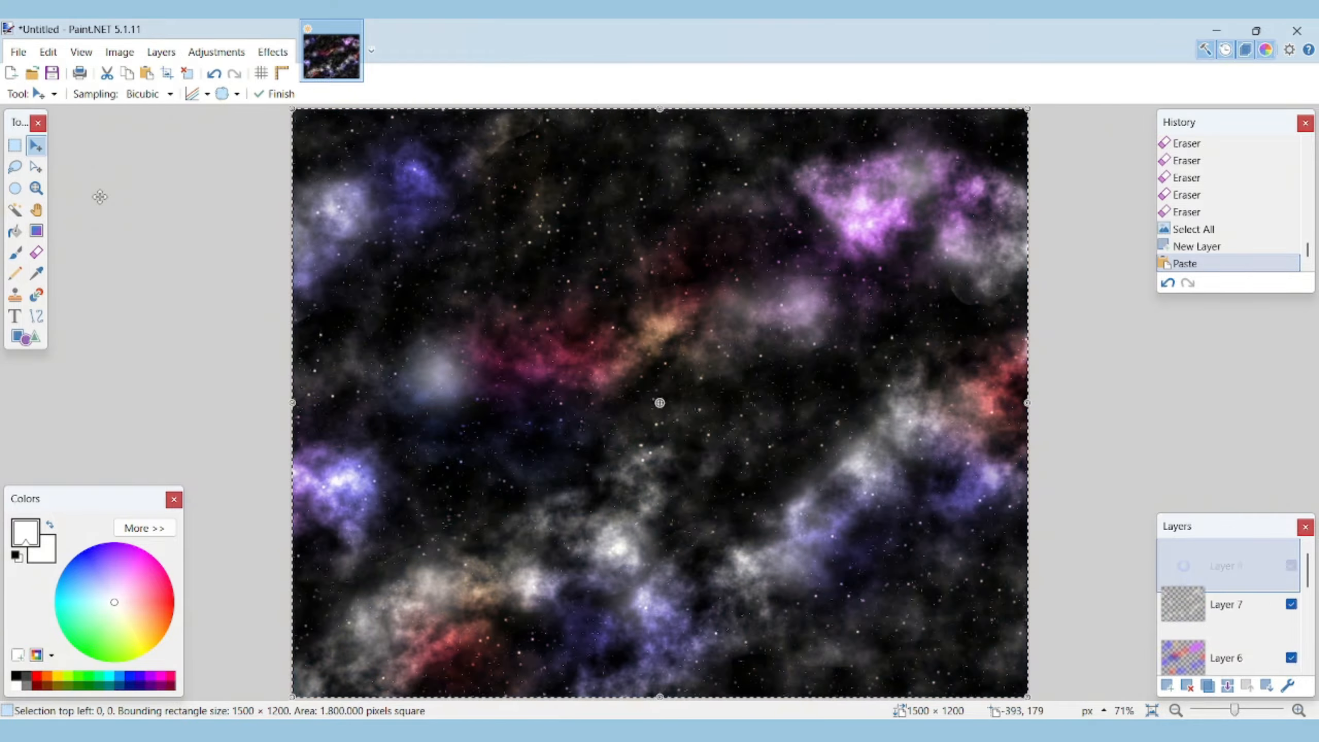
click(1054, 356)
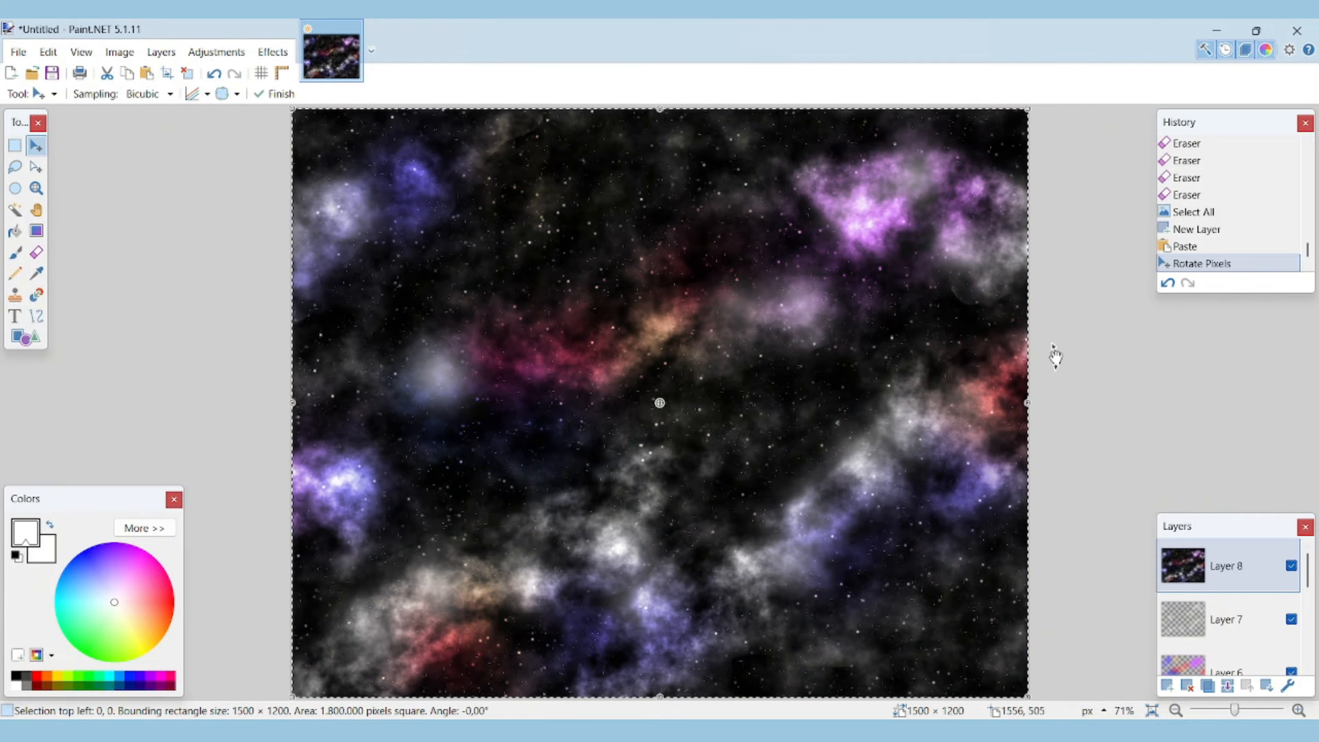
click(15, 145)
click(135, 195)
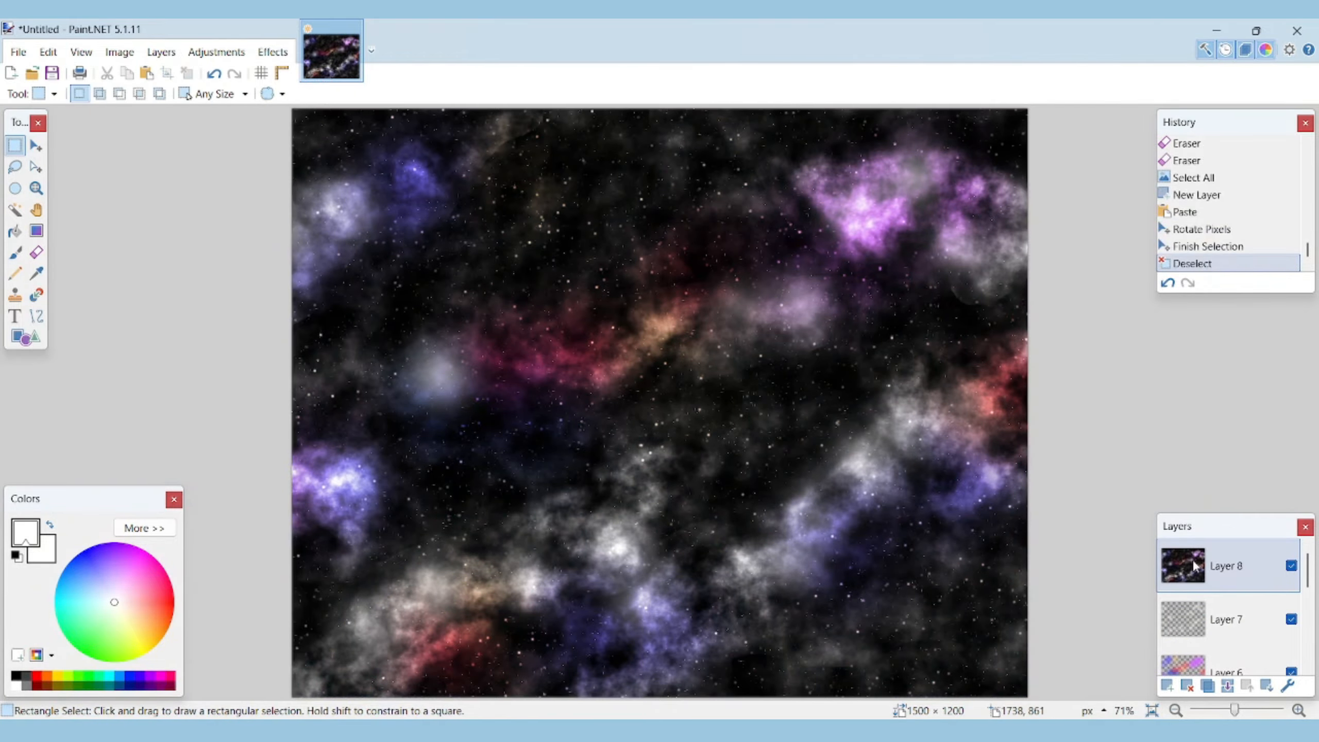
Duplicate the pasted merged layer and rename the duplicate "copy".
click(161, 52)
click(204, 124)
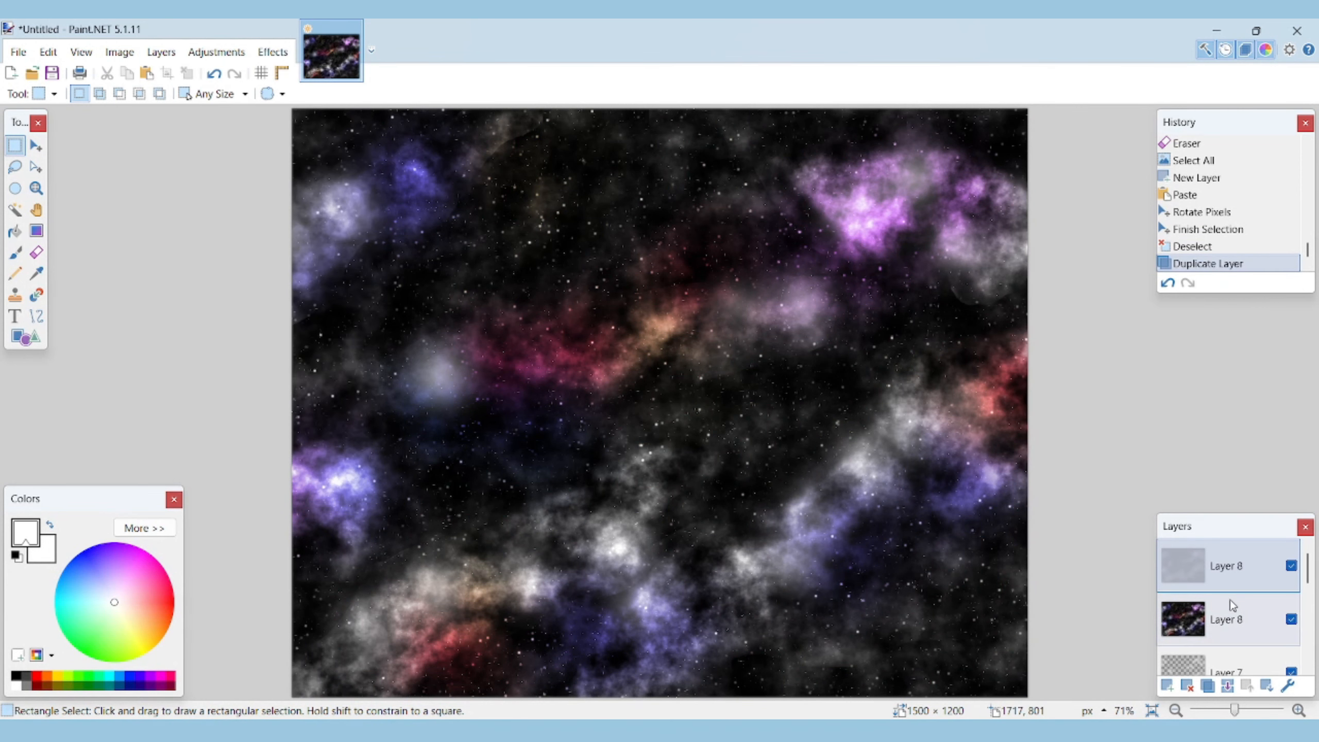
double_click(1232, 568)
text(copy)
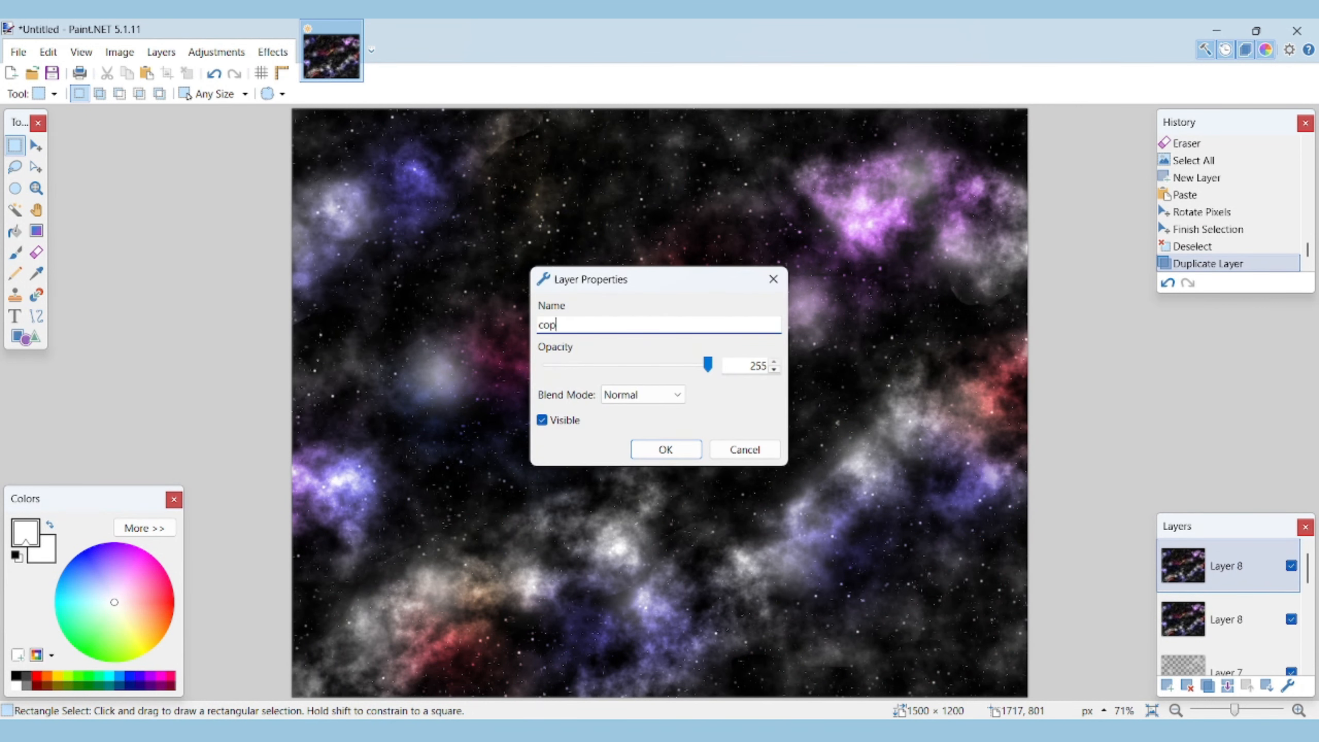
key(Return)
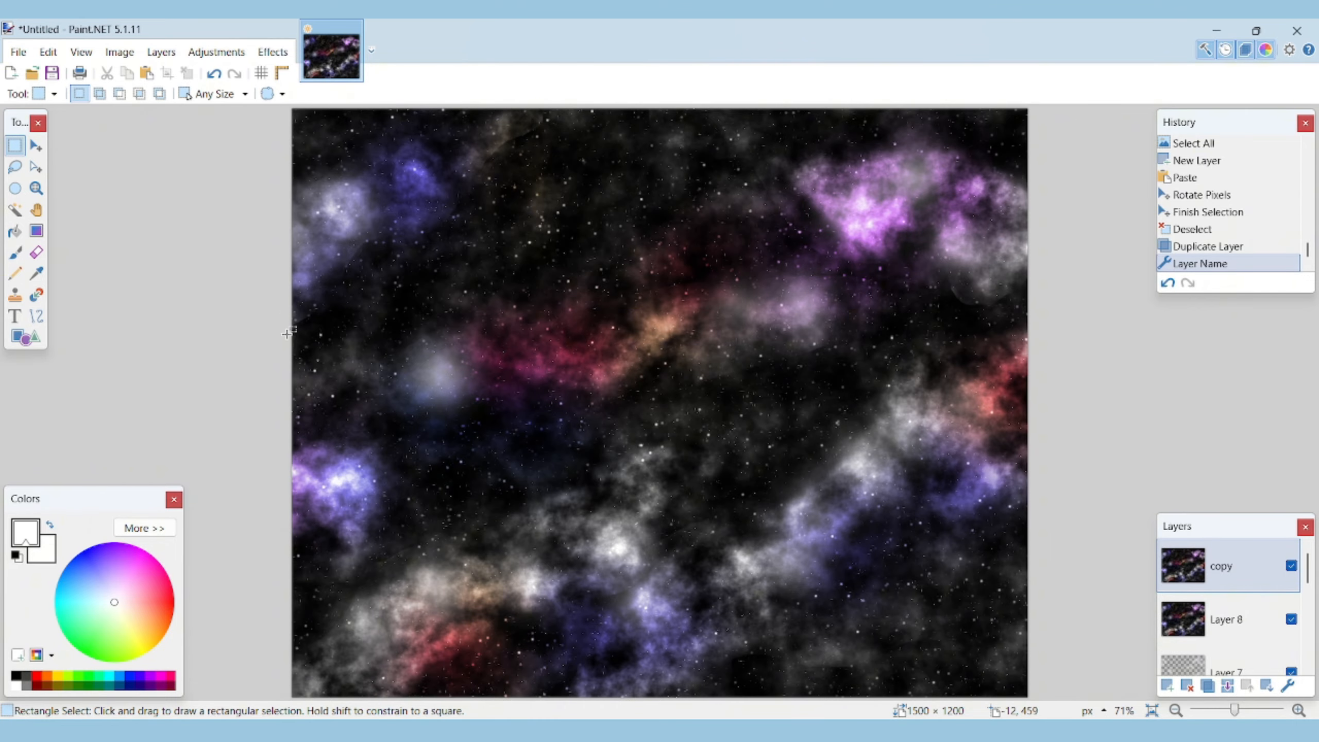
Apply a gentle S-shaped Luminosity curve to the "copy" layer, brightening the highlights and darkening the shadows.
click(239, 51)
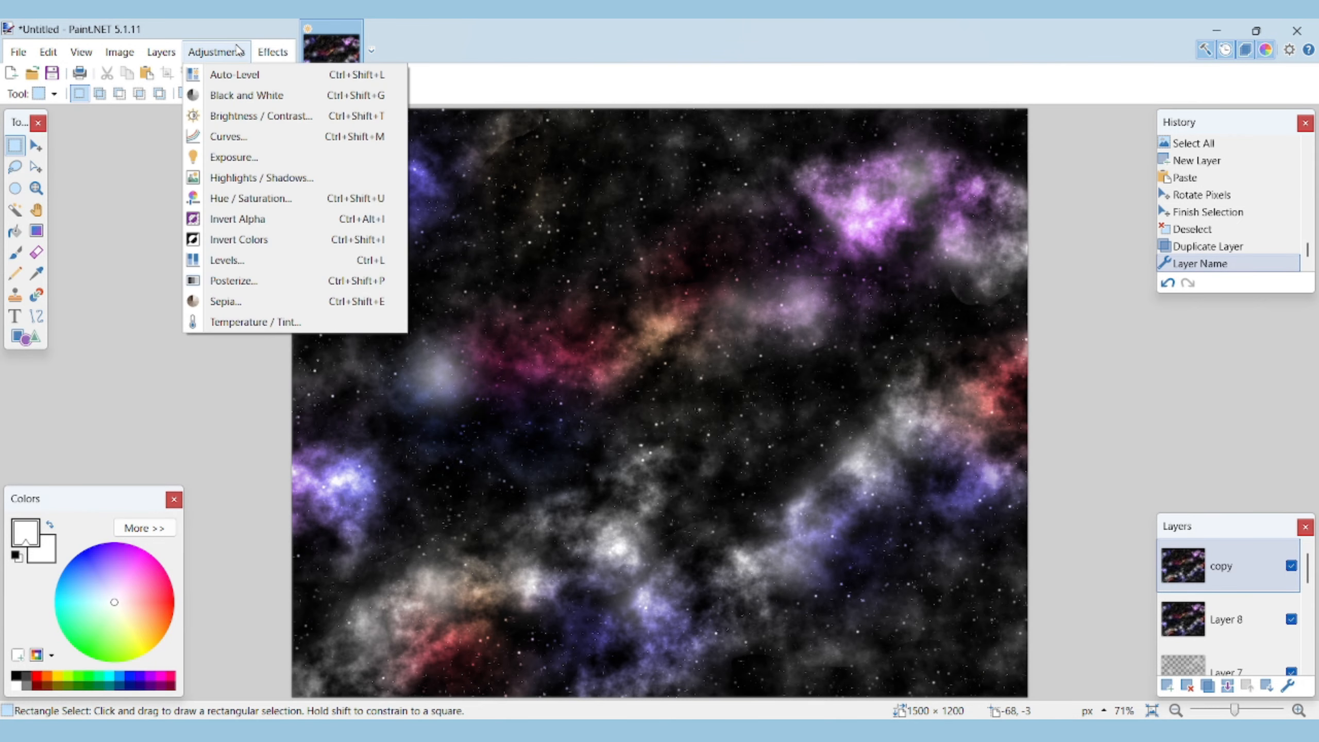
click(246, 141)
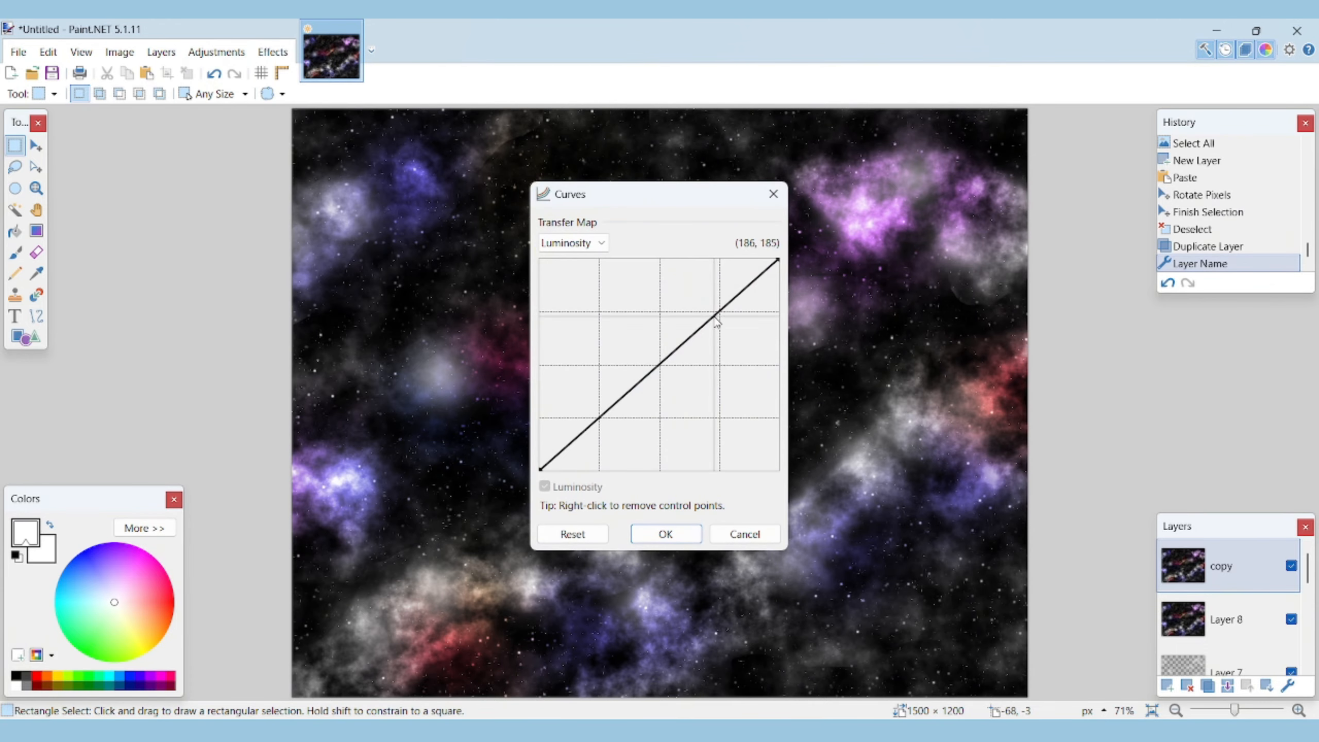
drag(718, 313, 715, 295)
drag(608, 411, 614, 434)
mouse_move(715, 296)
mouse_down()
mouse_move(680, 304)
mouse_move(714, 330)
mouse_move(707, 304)
mouse_up()
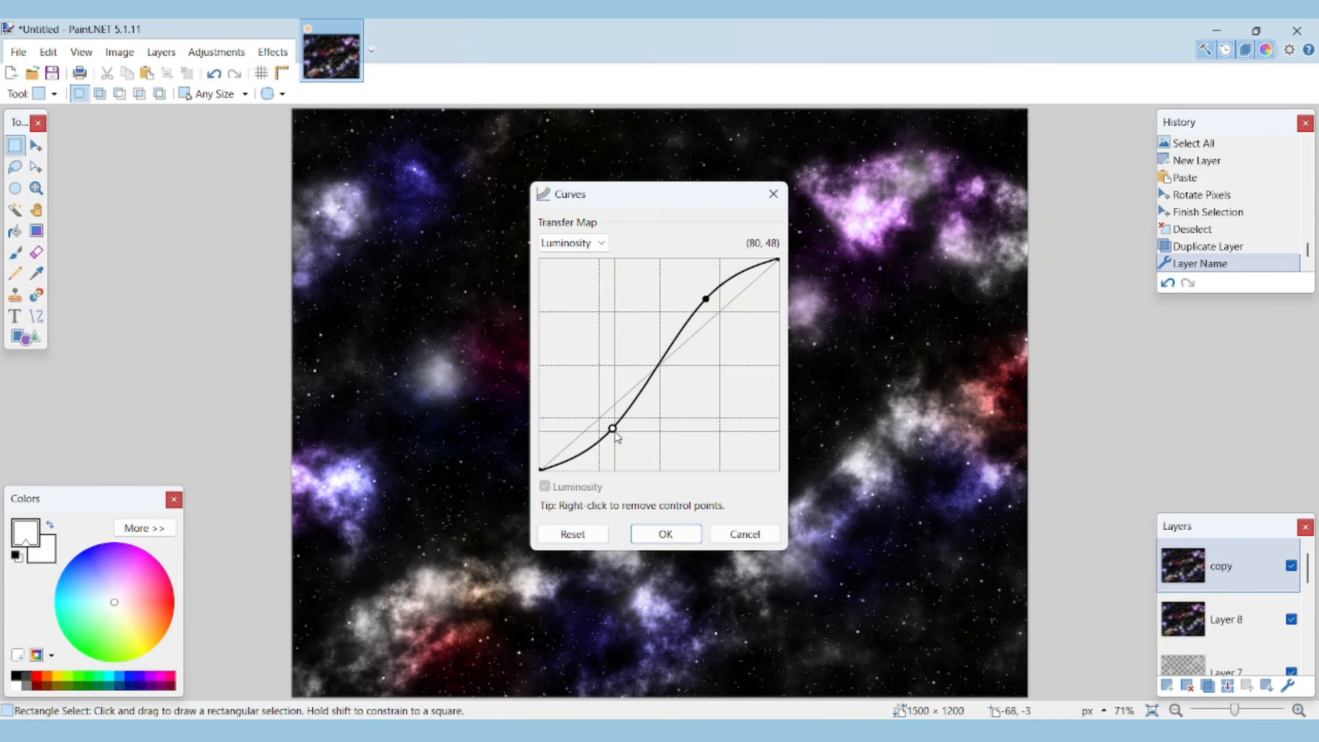
mouse_move(612, 432)
mouse_down()
mouse_move(612, 404)
mouse_move(613, 416)
mouse_up()
drag(659, 359, 665, 355)
click(666, 534)
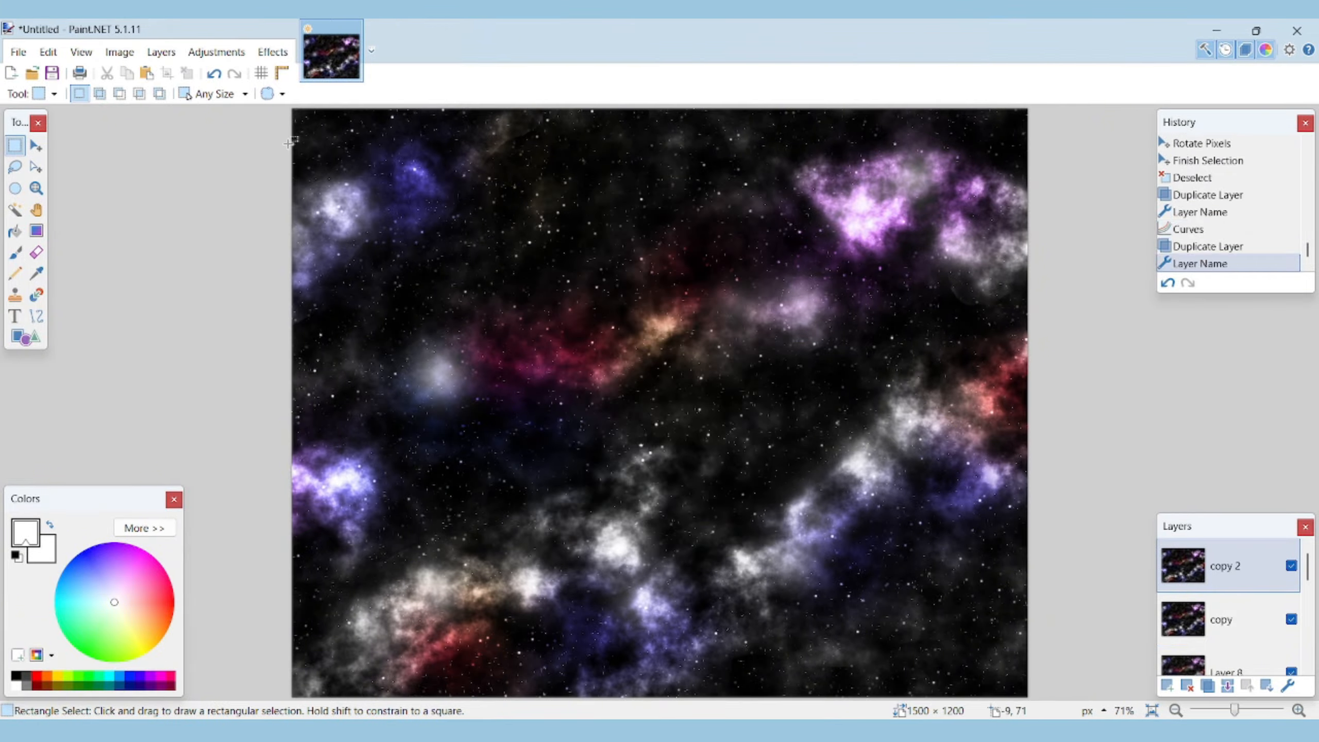
Apply Highlights / Shadows to the "copy 2" layer with Highlights at 37 and a moderately raised Clarity.
click(222, 52)
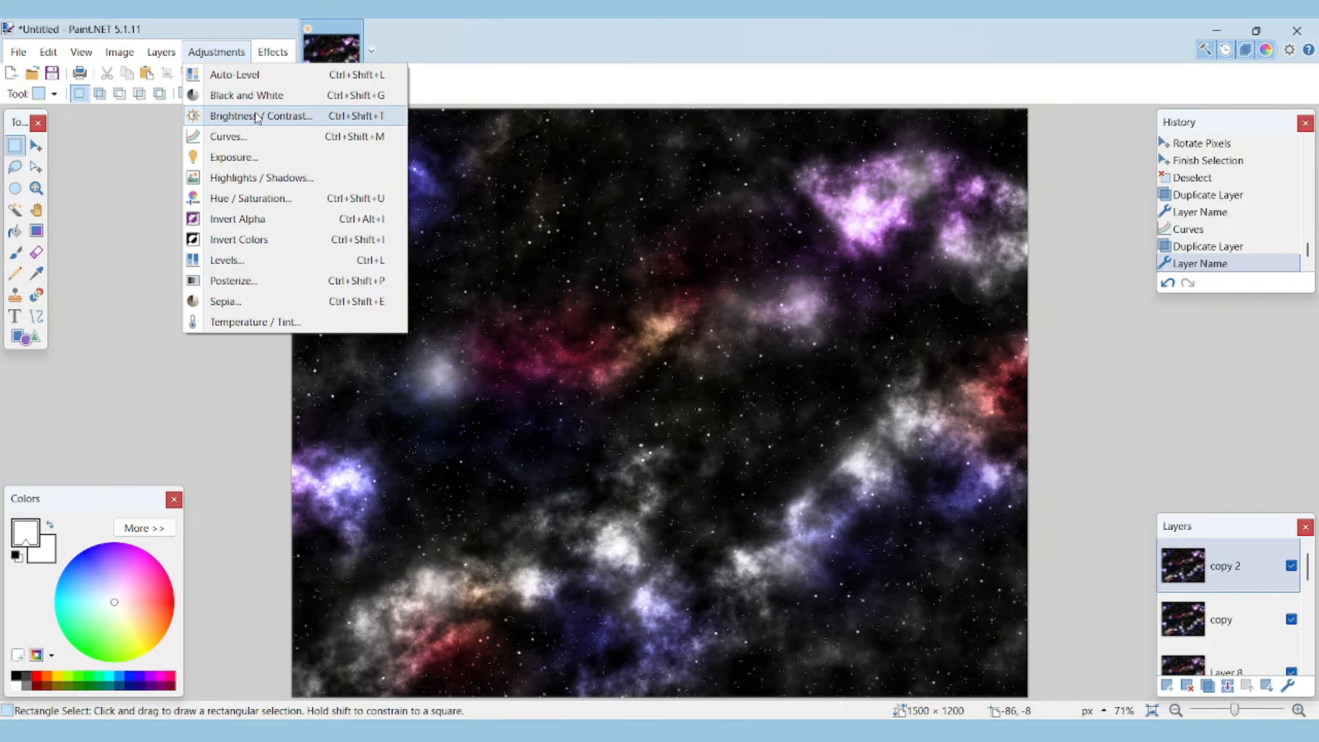
click(262, 178)
drag(661, 272, 743, 234)
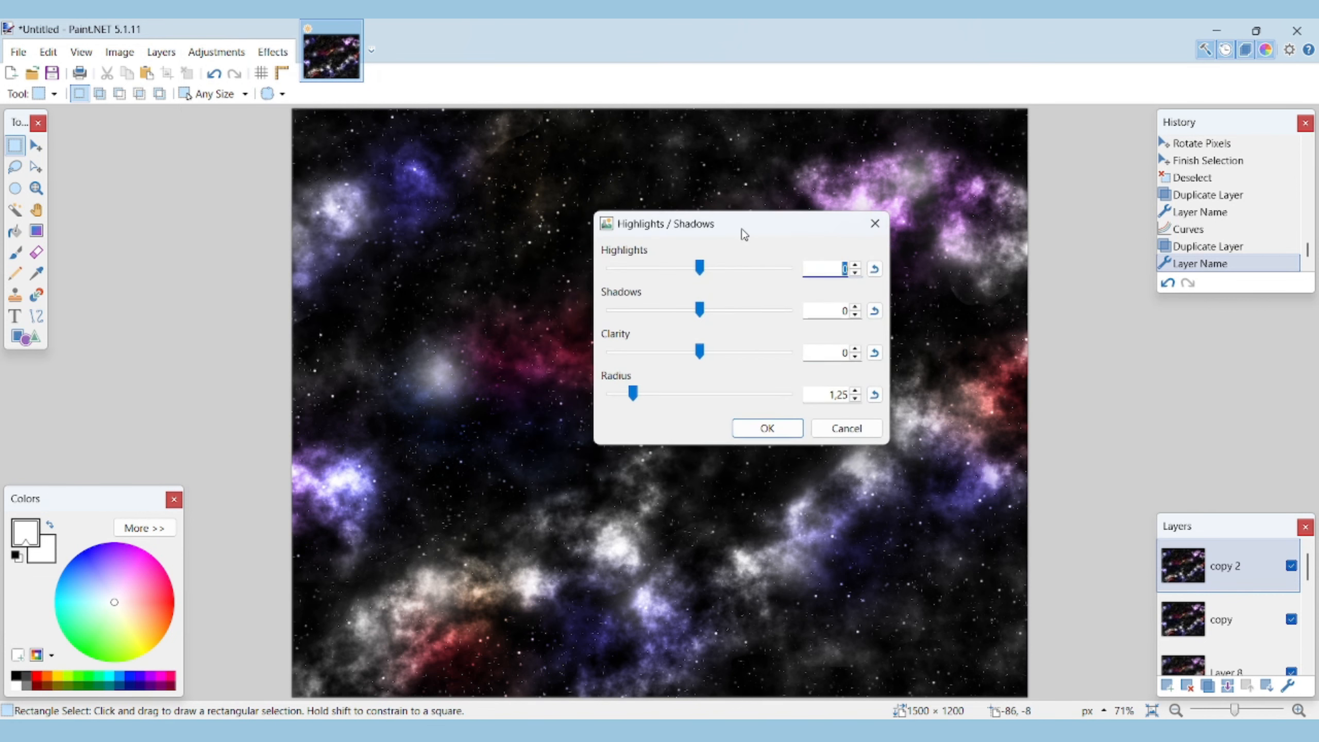
drag(703, 278, 736, 273)
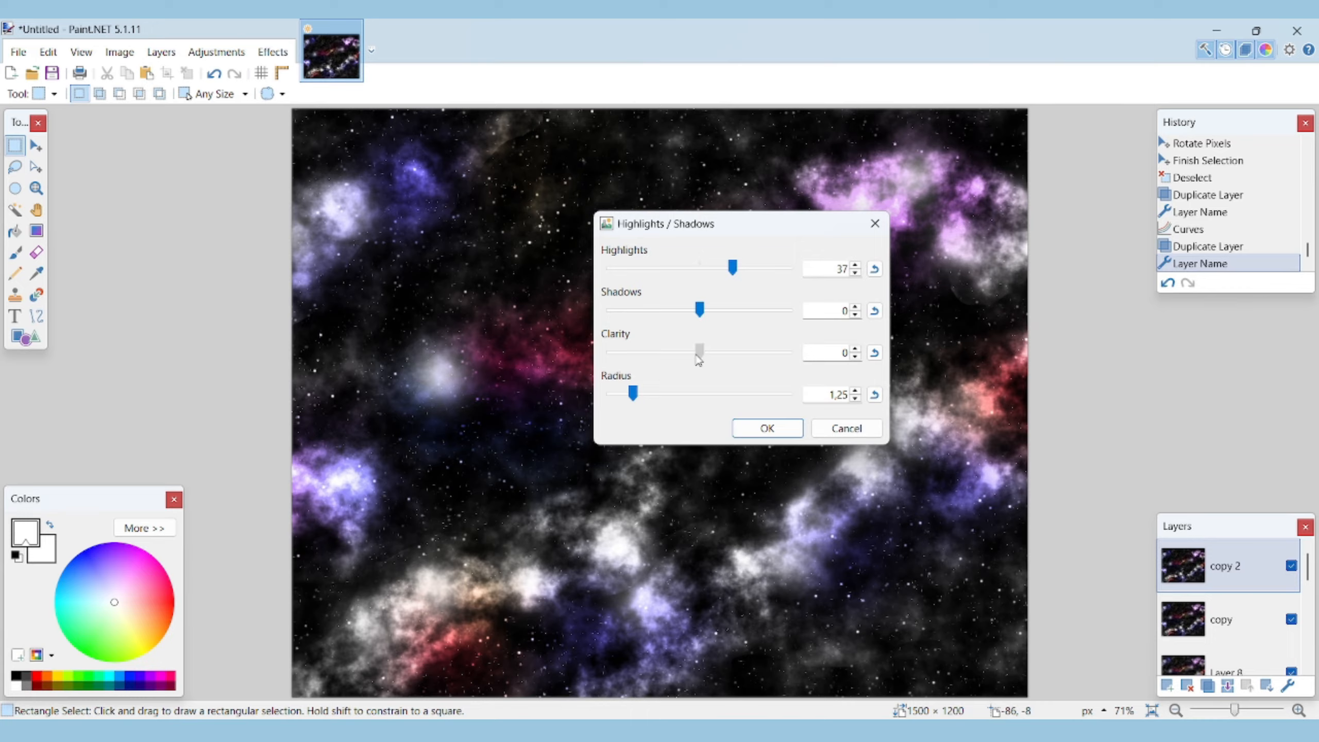
drag(699, 359, 726, 363)
click(761, 429)
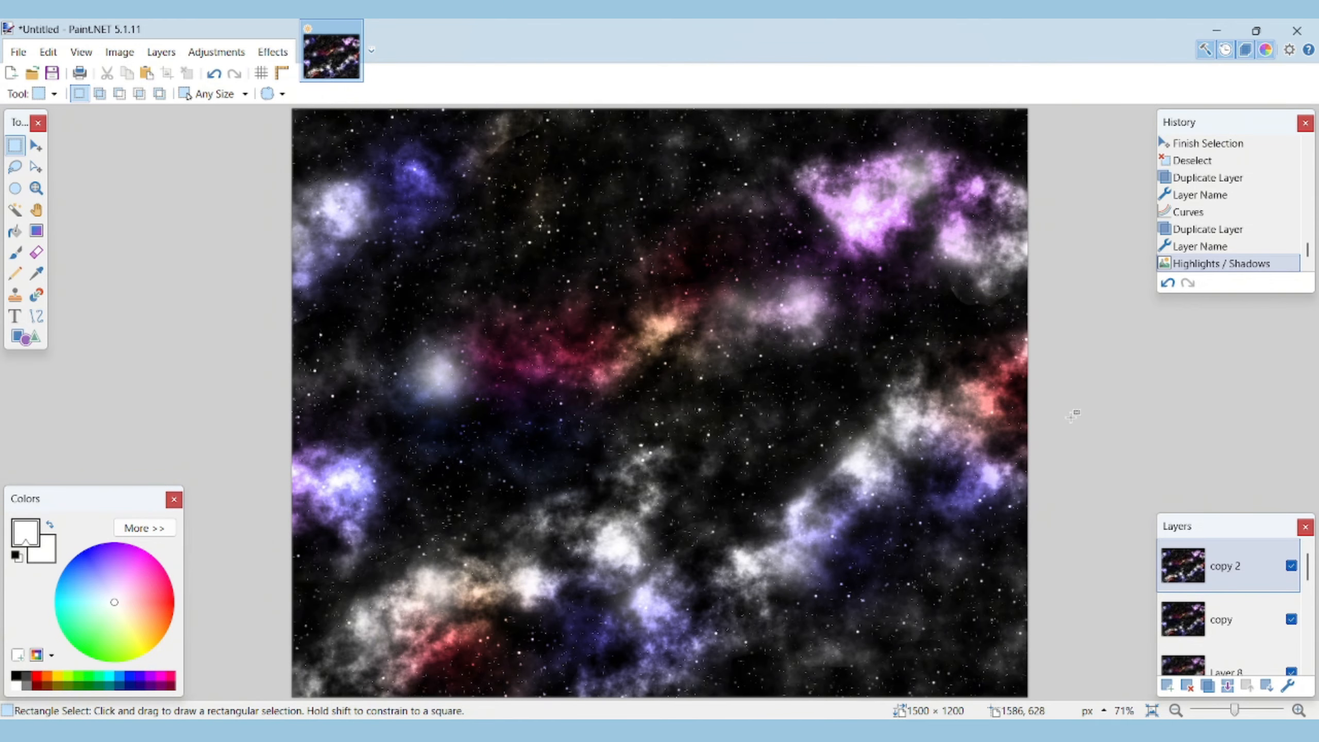
Add a new layer and place a circular selection of about 251 × 250 pixels in the canvas's lower-right area.
key(ctrl+shift+n)
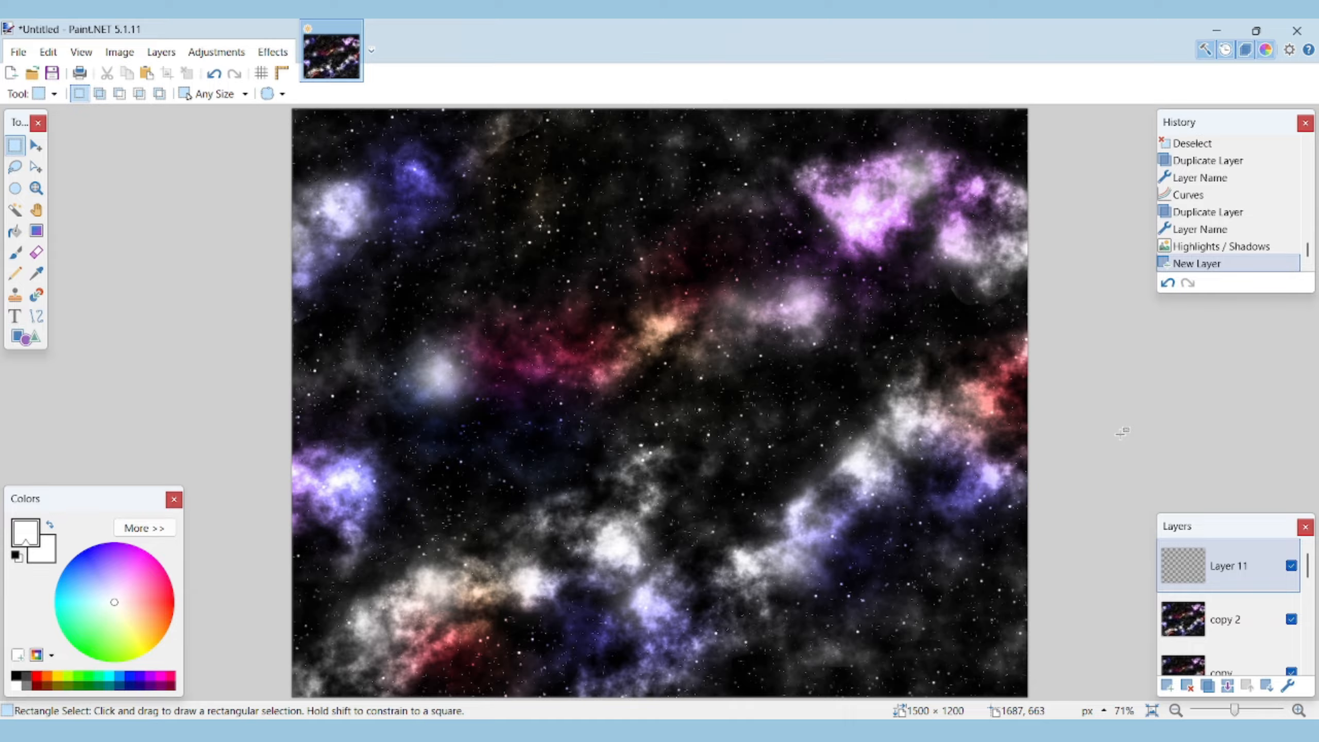
click(14, 188)
drag(665, 374, 920, 592)
click(37, 147)
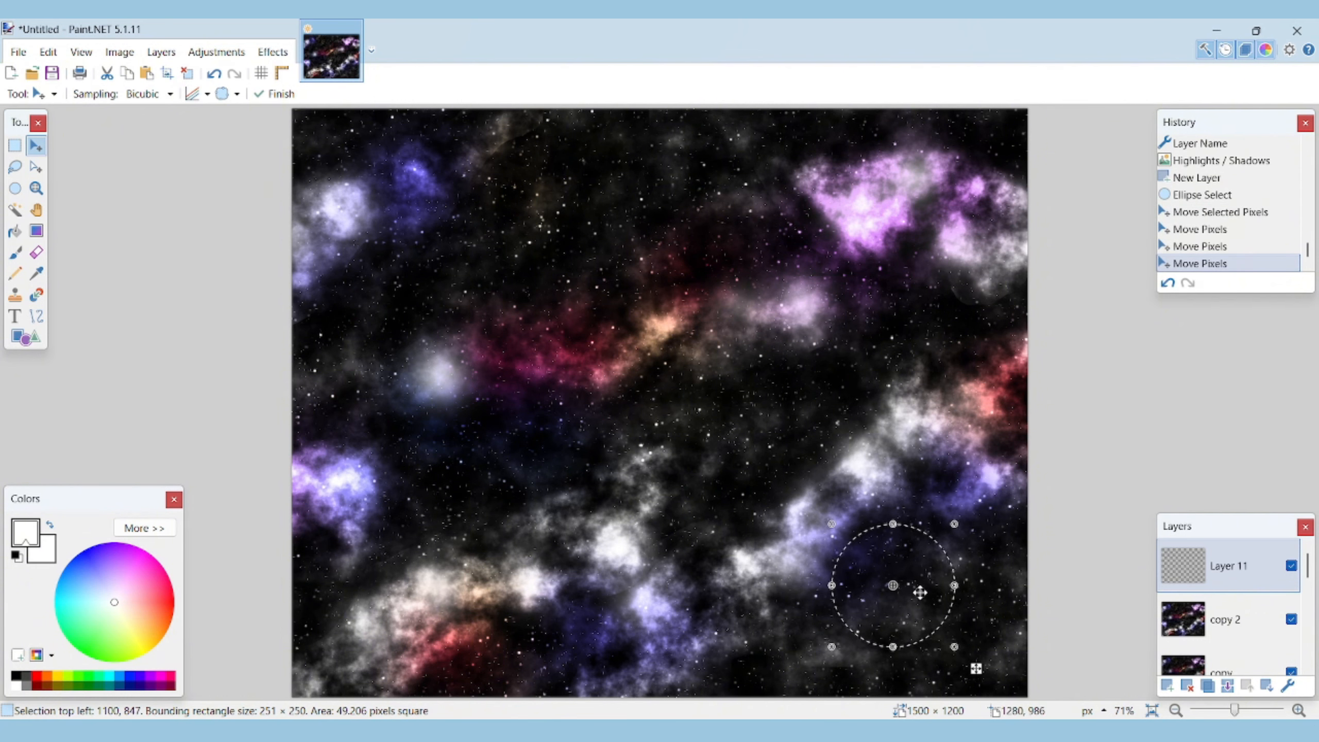
Render black-and-white Clouds inside the circular selection with Scale 151, Roughness 0.68 and a randomized pattern.
click(15, 252)
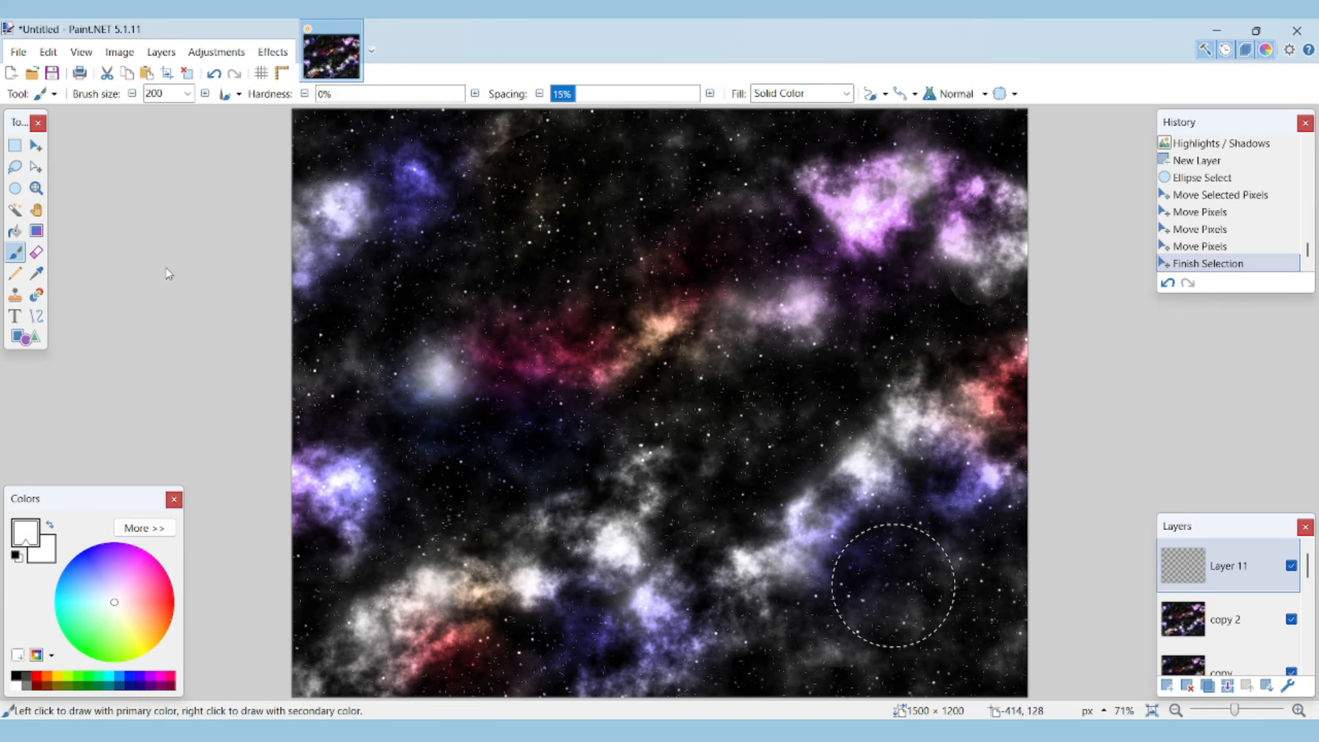
click(15, 555)
click(269, 55)
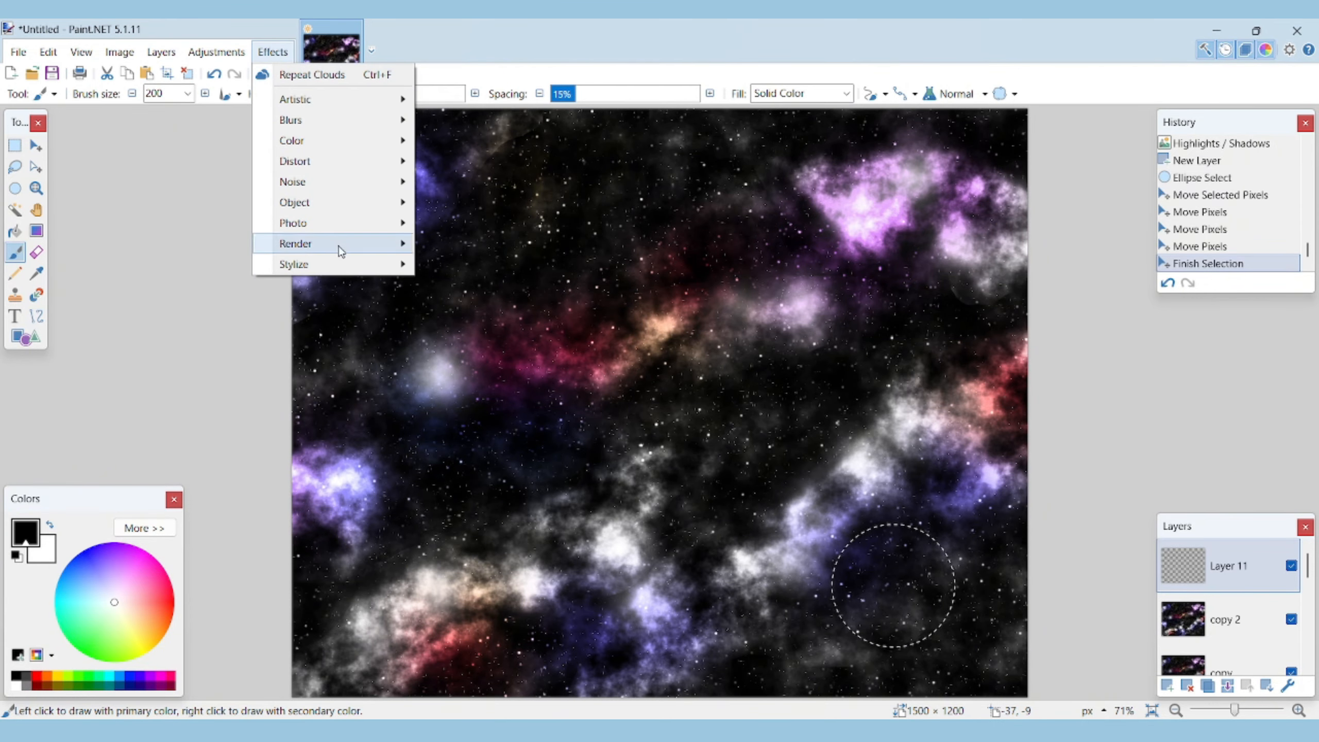
mouse_move(339, 246)
click(455, 243)
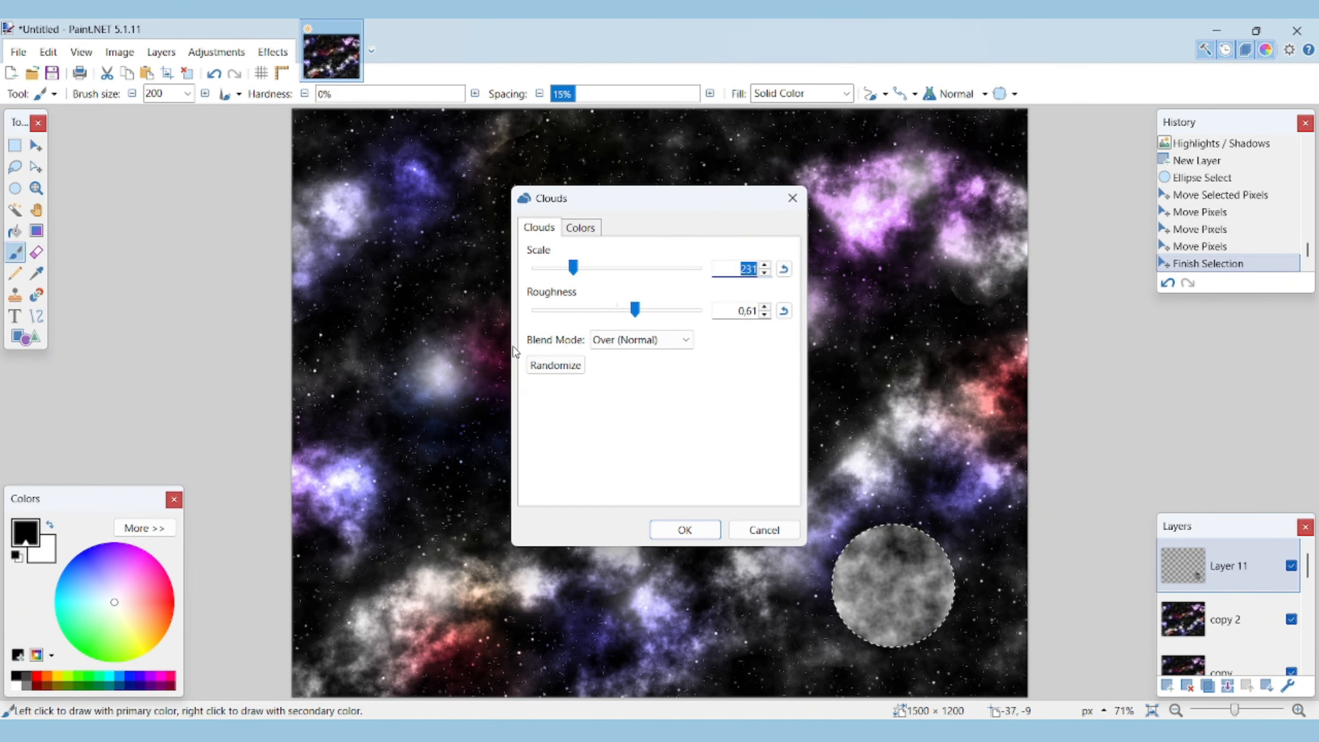
drag(575, 270, 589, 271)
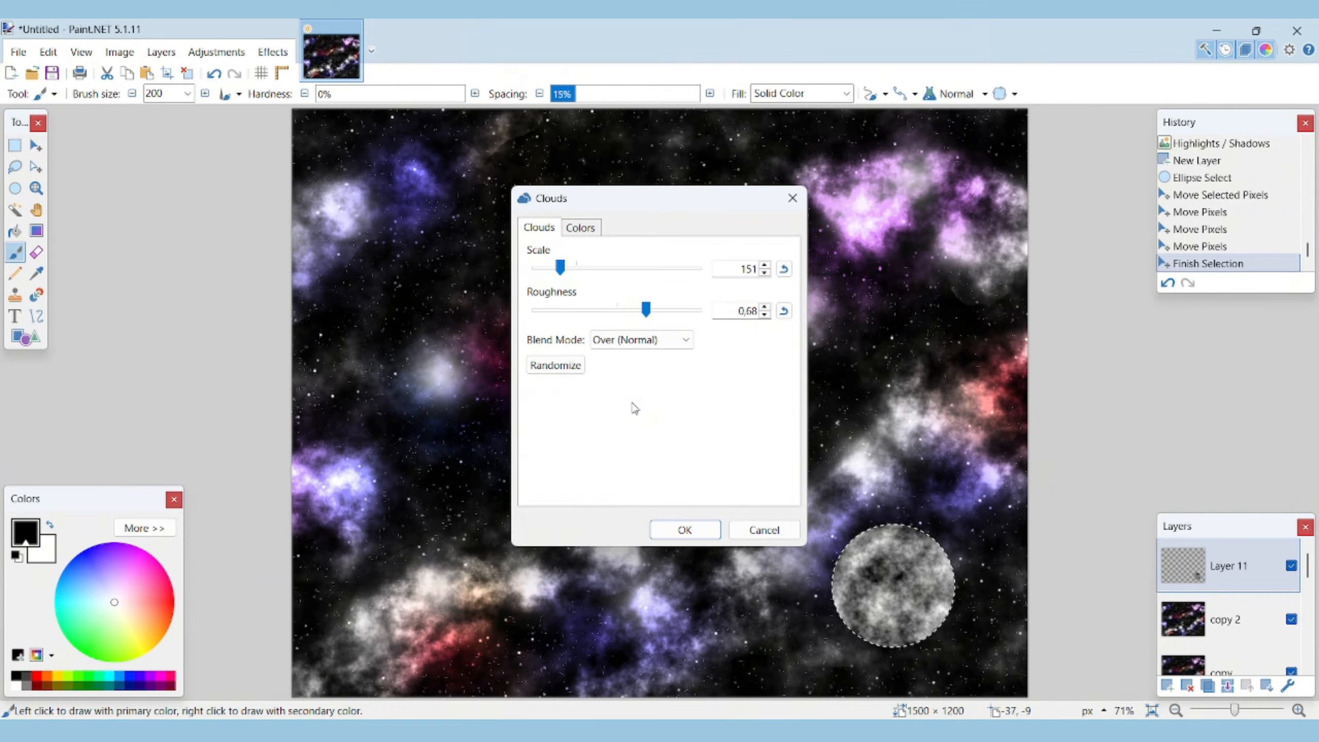
click(580, 371)
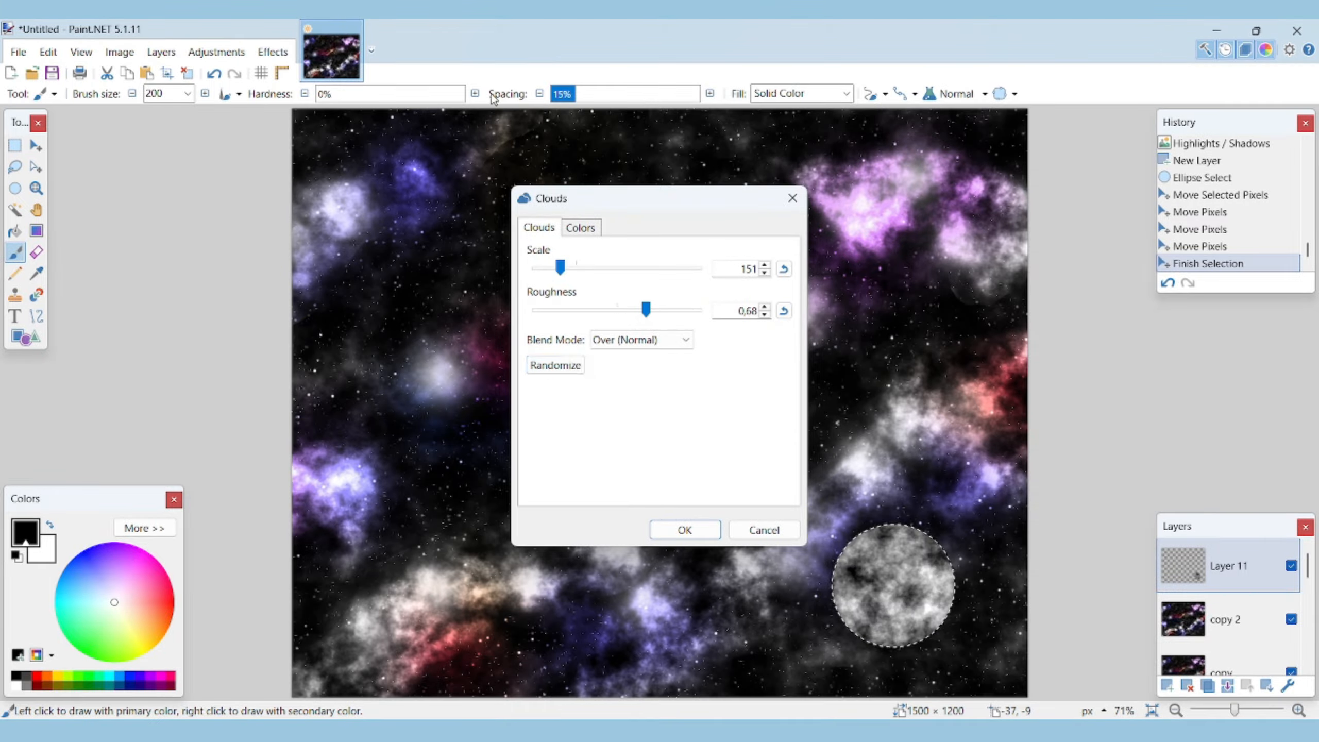
click(684, 529)
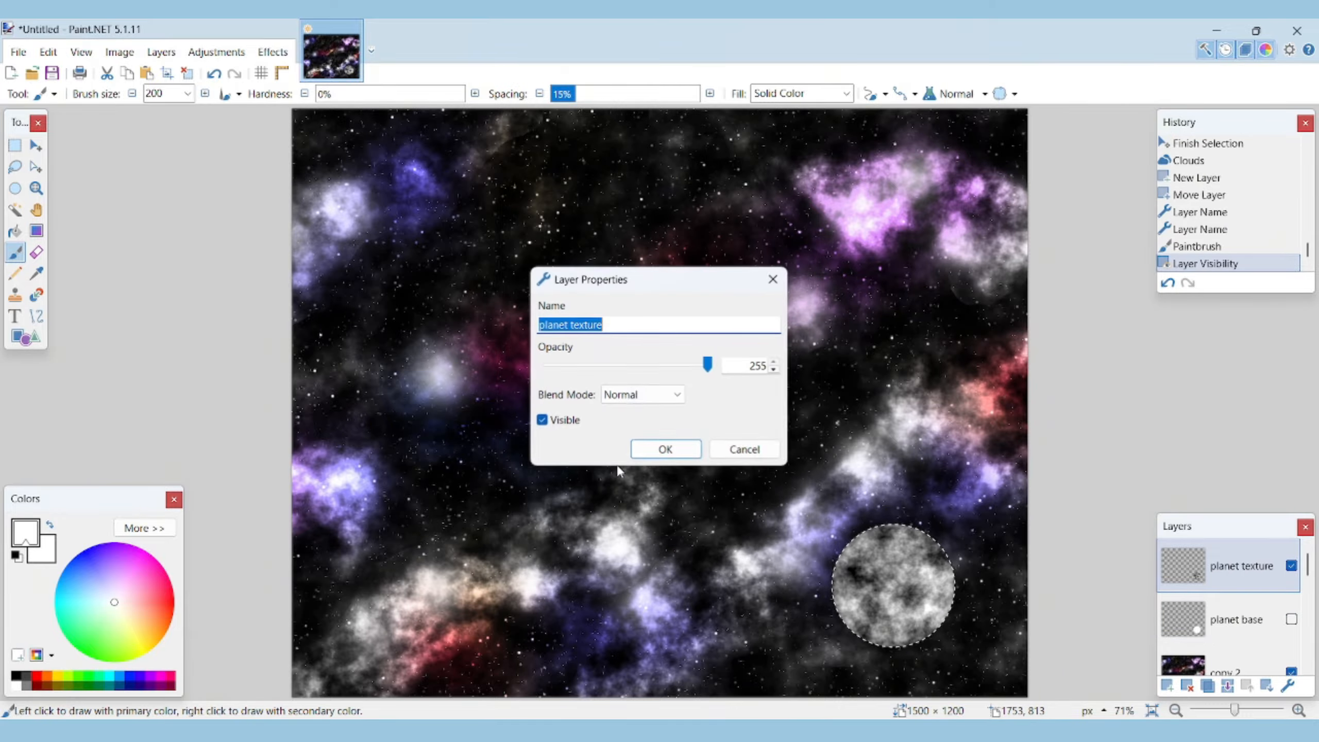
Compare blend modes for the "planet texture" layer and set it to Glow.
click(641, 394)
click(634, 506)
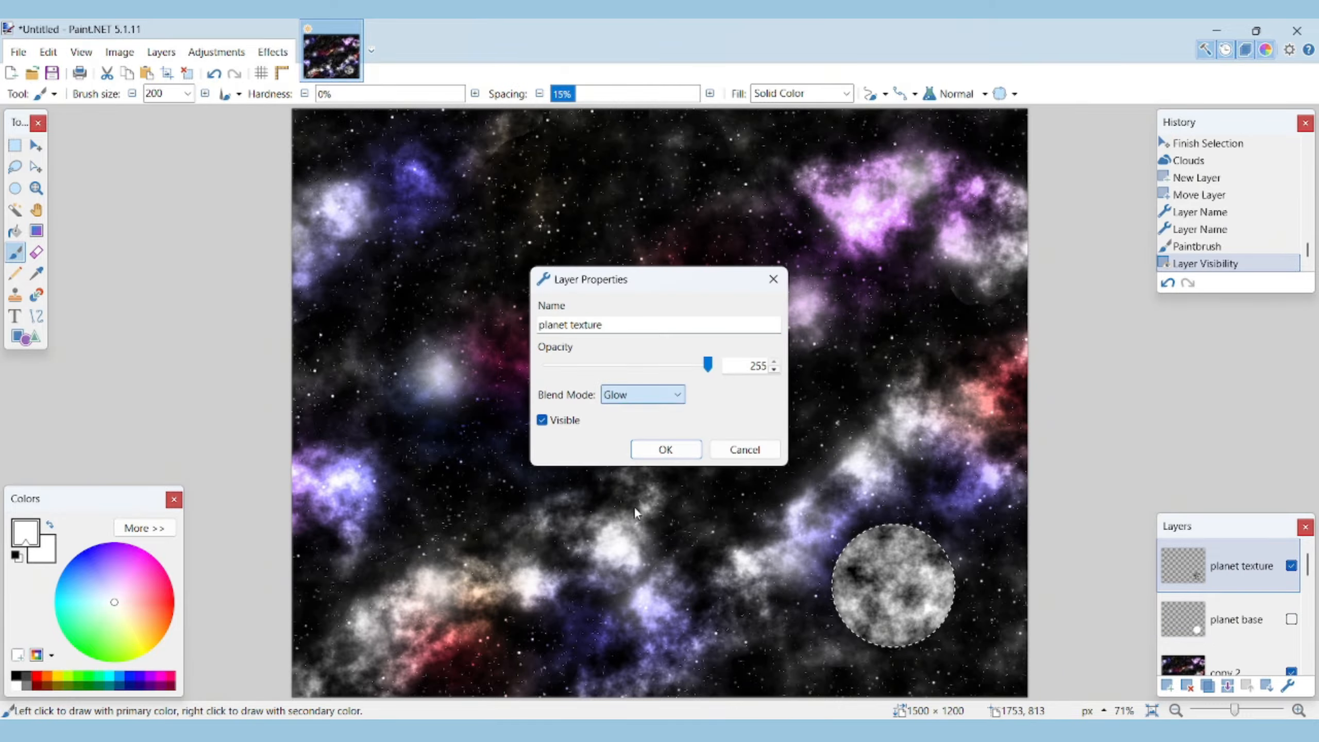
key(Down)
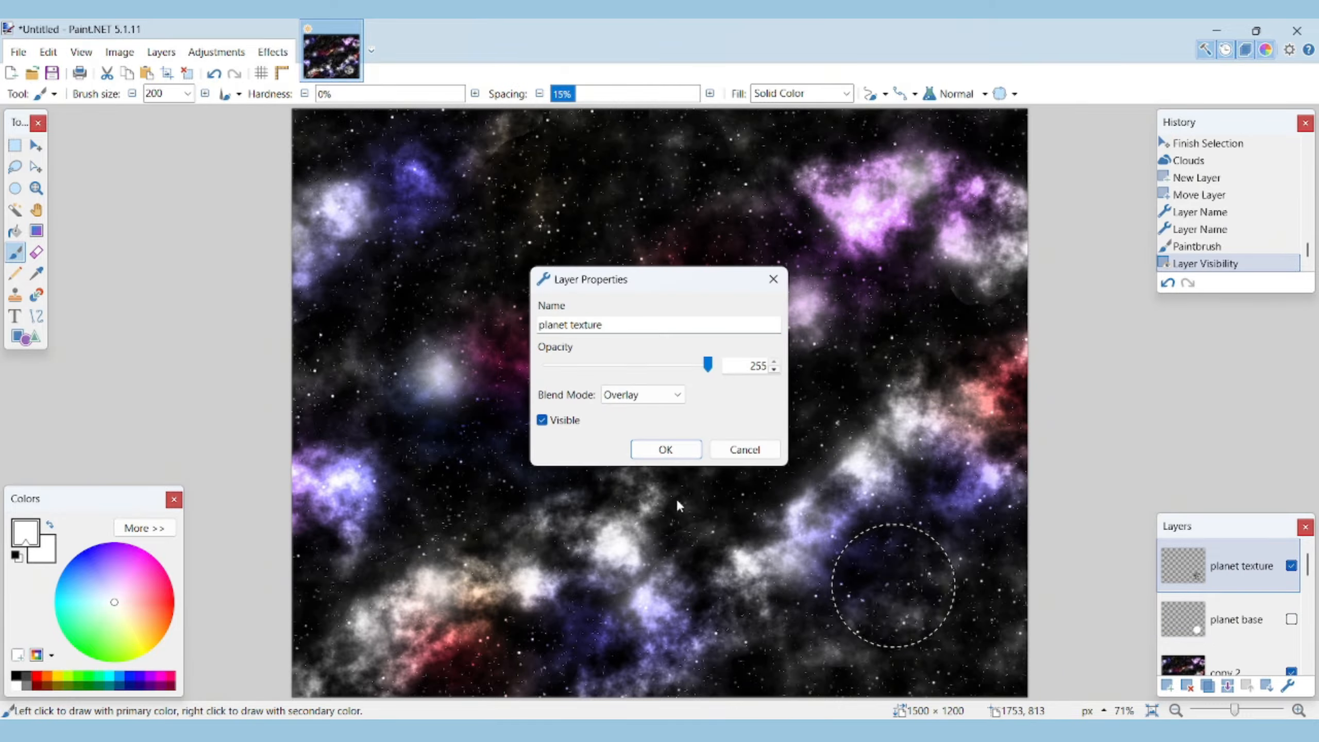
key(Up)
key(Up)
key(Down)
key(Return)
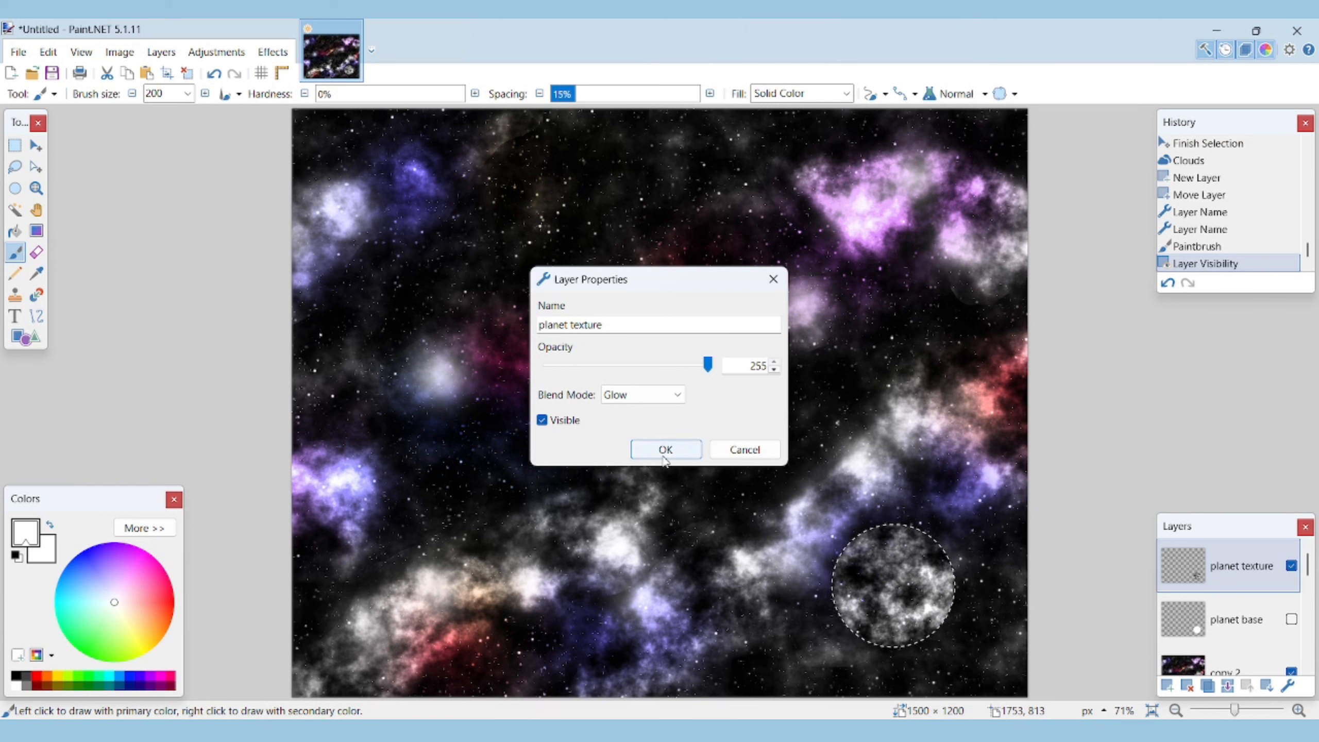
Add a new layer and lower the "planet texture" layer's opacity to about 166.
click(1168, 685)
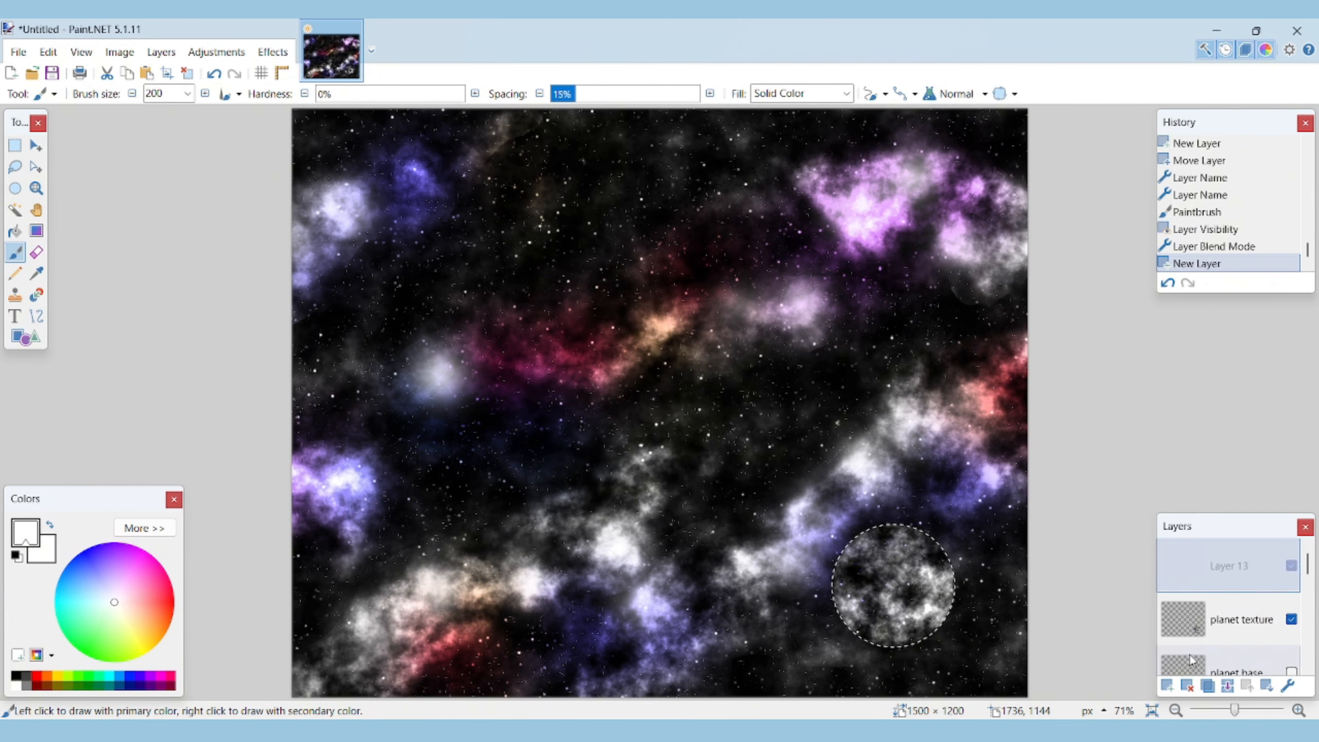
double_click(1246, 619)
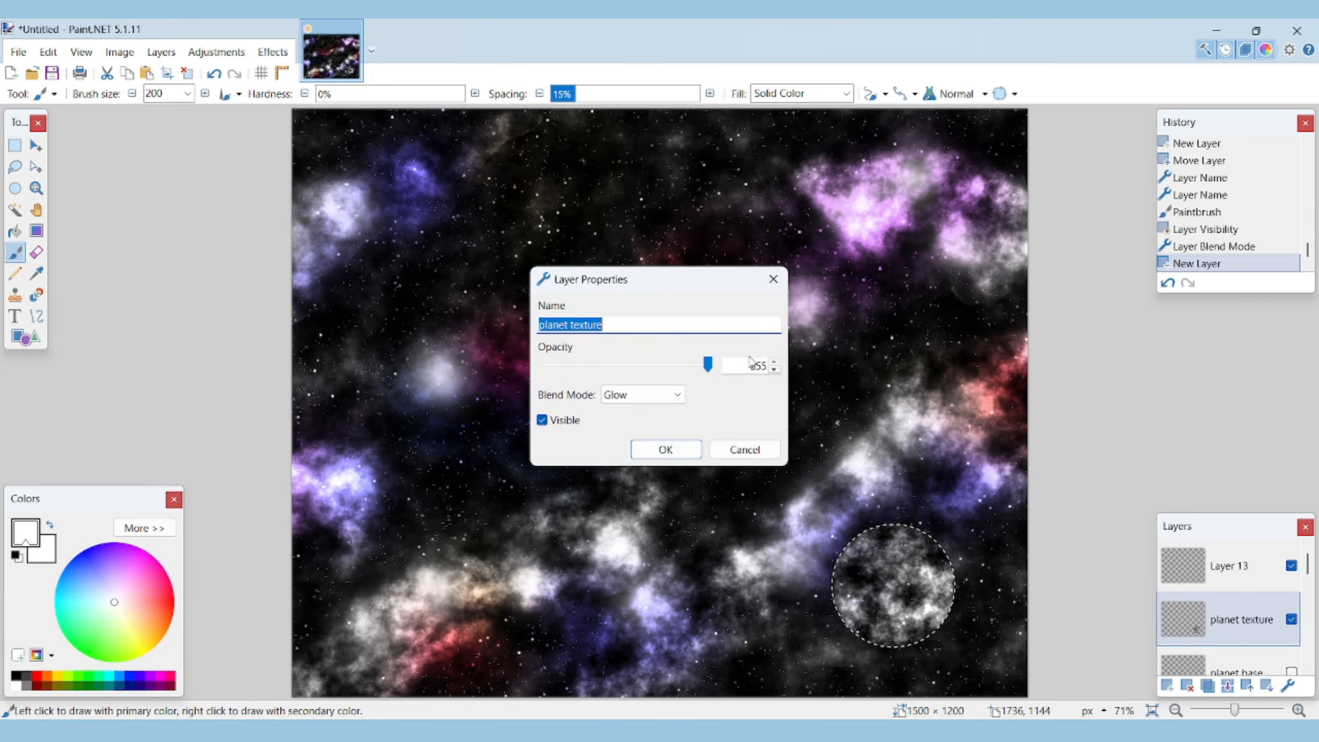
drag(708, 364, 654, 378)
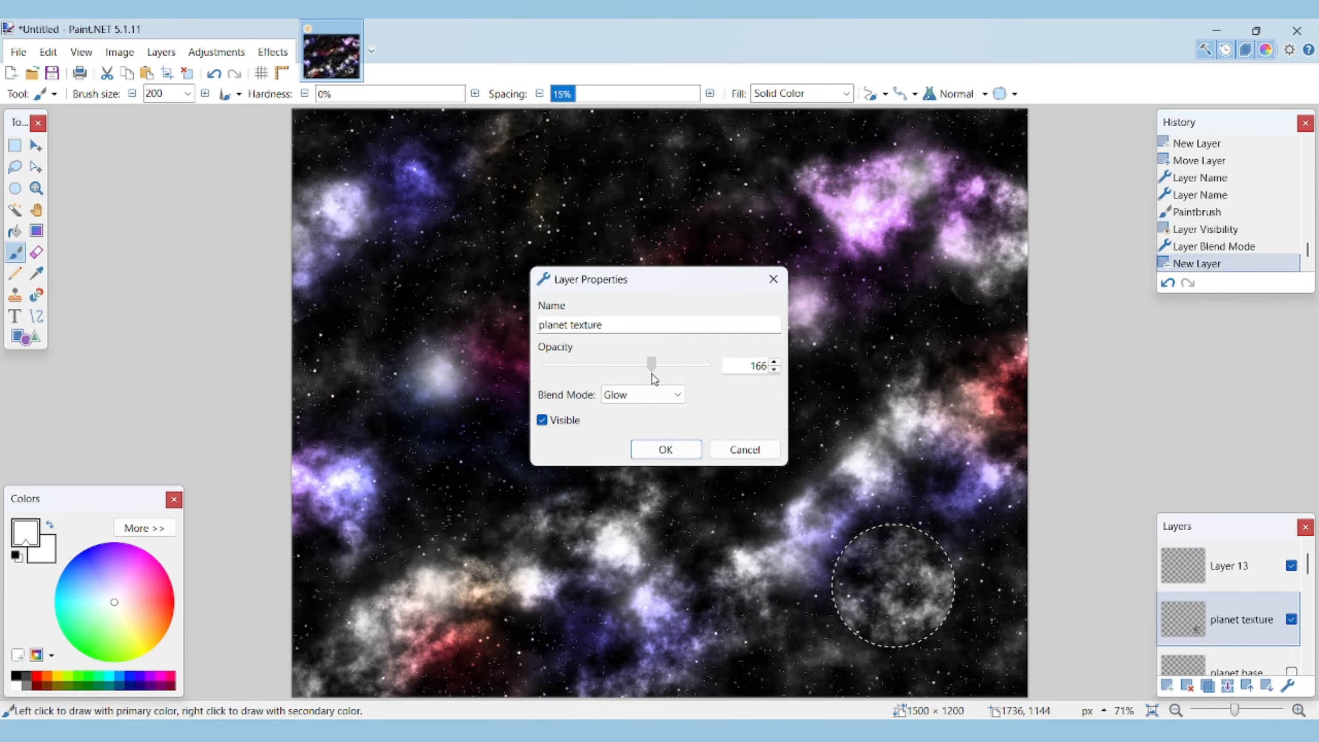
click(658, 448)
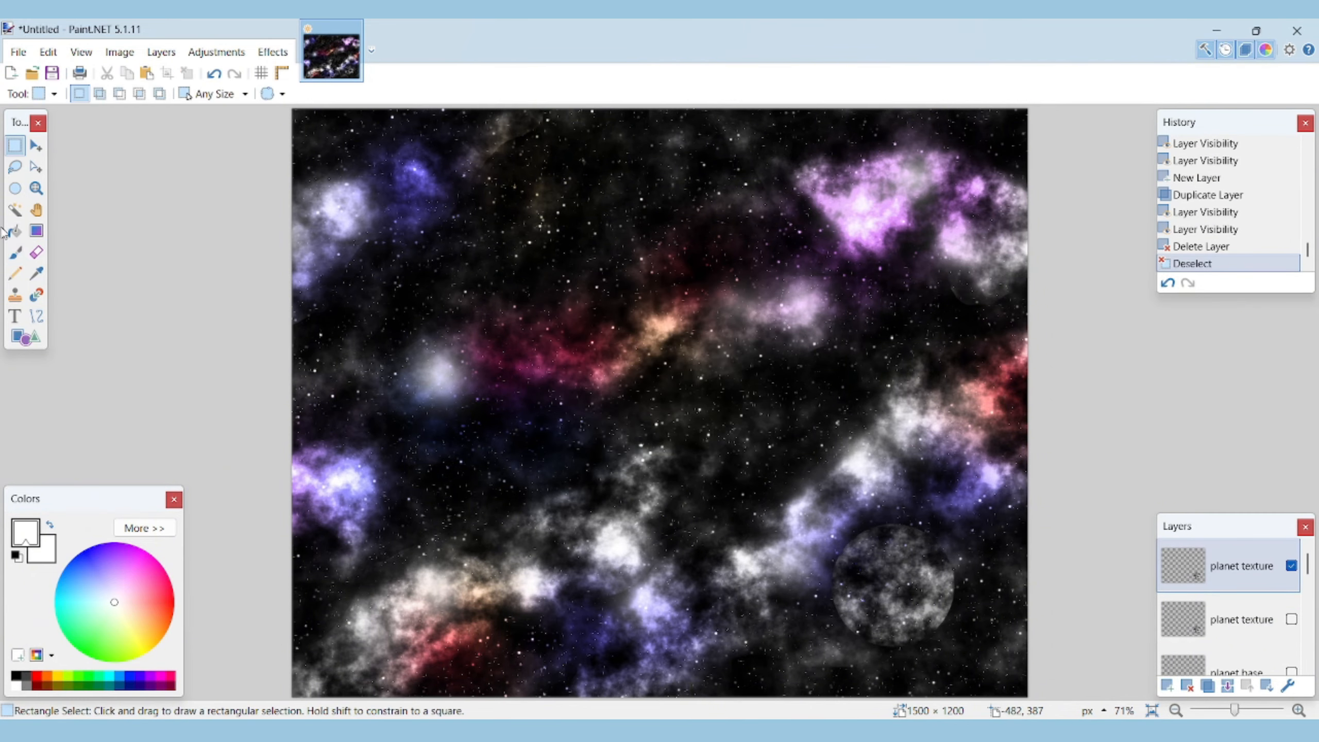
Fade the right side of the planet texture with a soft Eraser stroke at brush size 400.
click(21, 257)
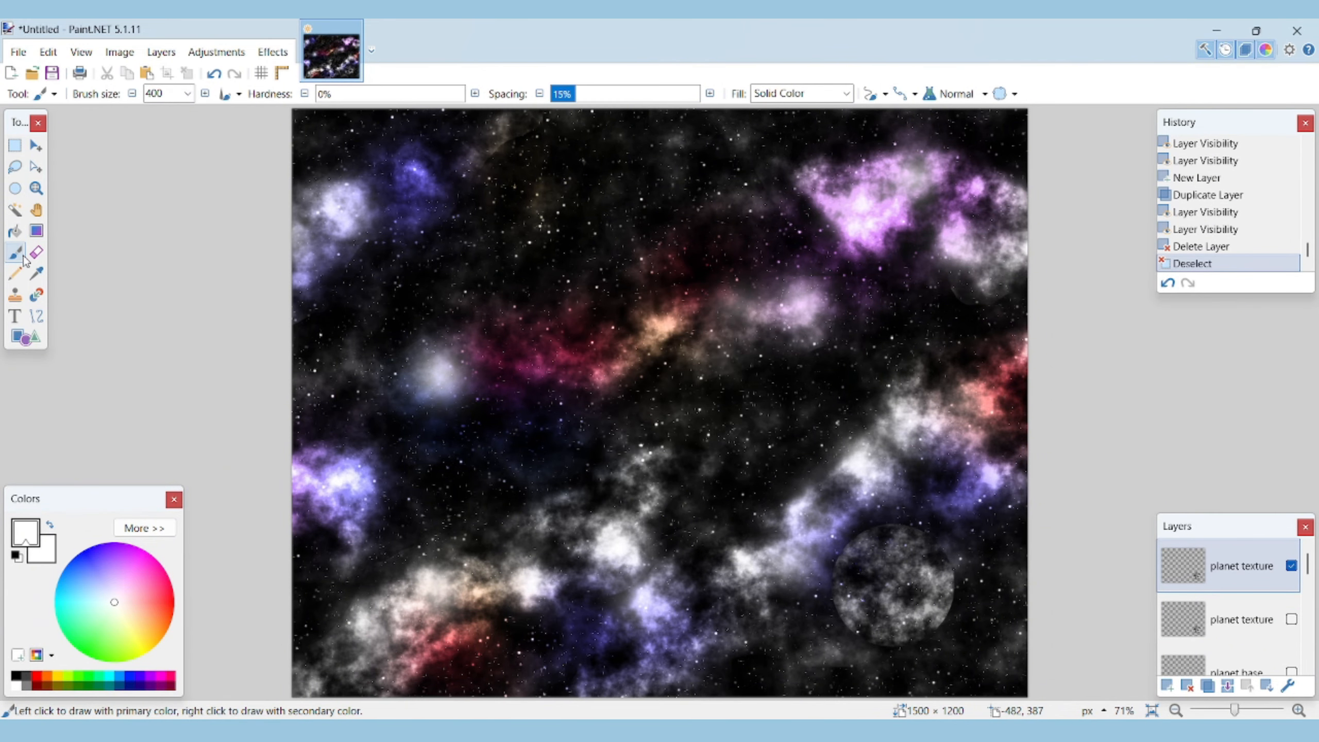
click(36, 252)
mouse_move(948, 542)
mouse_down()
mouse_move(1046, 634)
mouse_move(986, 686)
mouse_move(955, 664)
mouse_up()
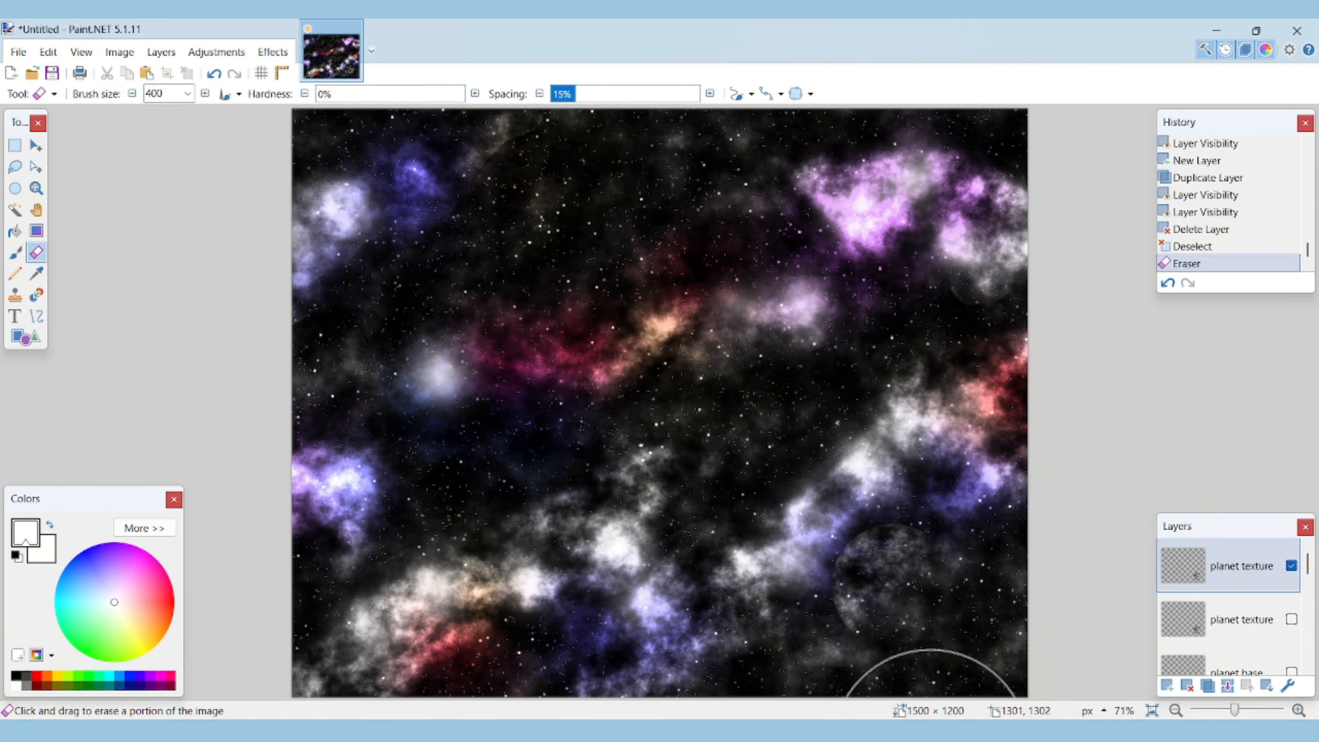
Fade the lower-right edge of the planet texture further with the soft Eraser and duplicate the "planet texture" layer.
mouse_move(930, 738)
mouse_down()
mouse_move(972, 633)
mouse_move(1017, 608)
mouse_up()
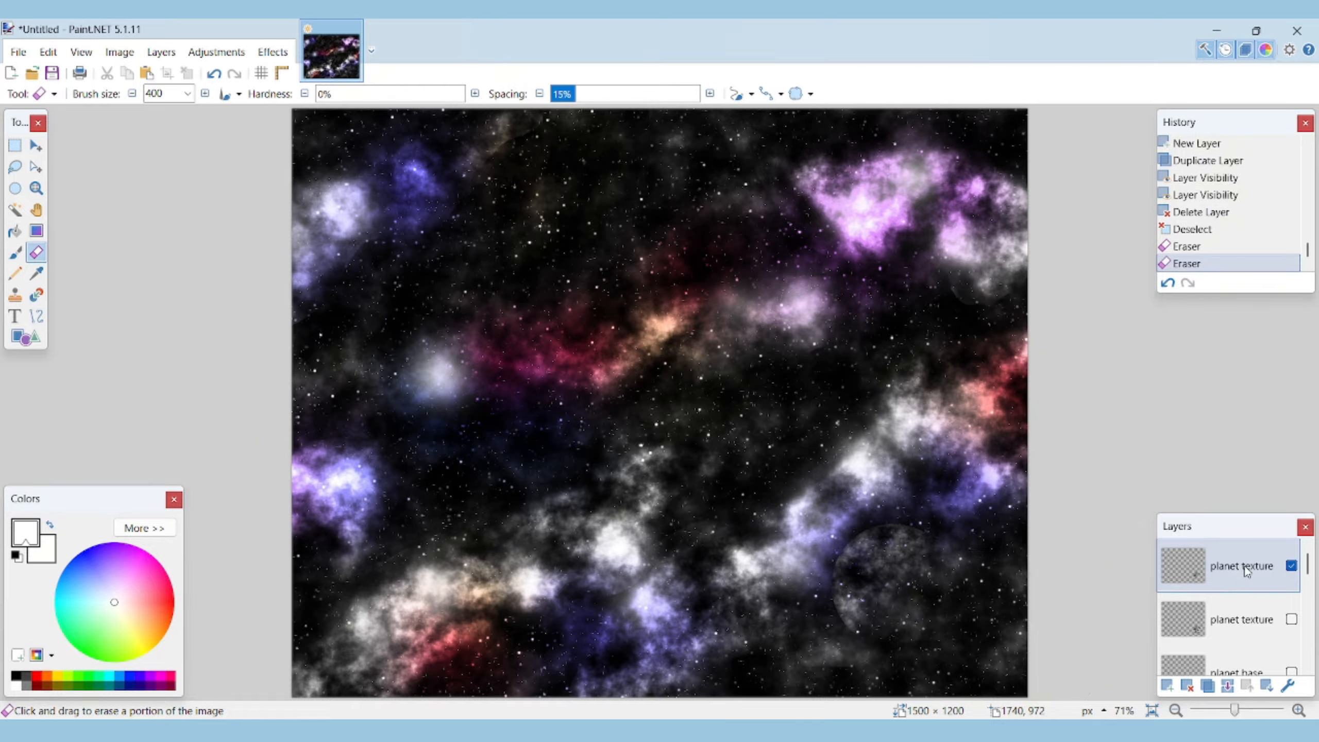
click(161, 52)
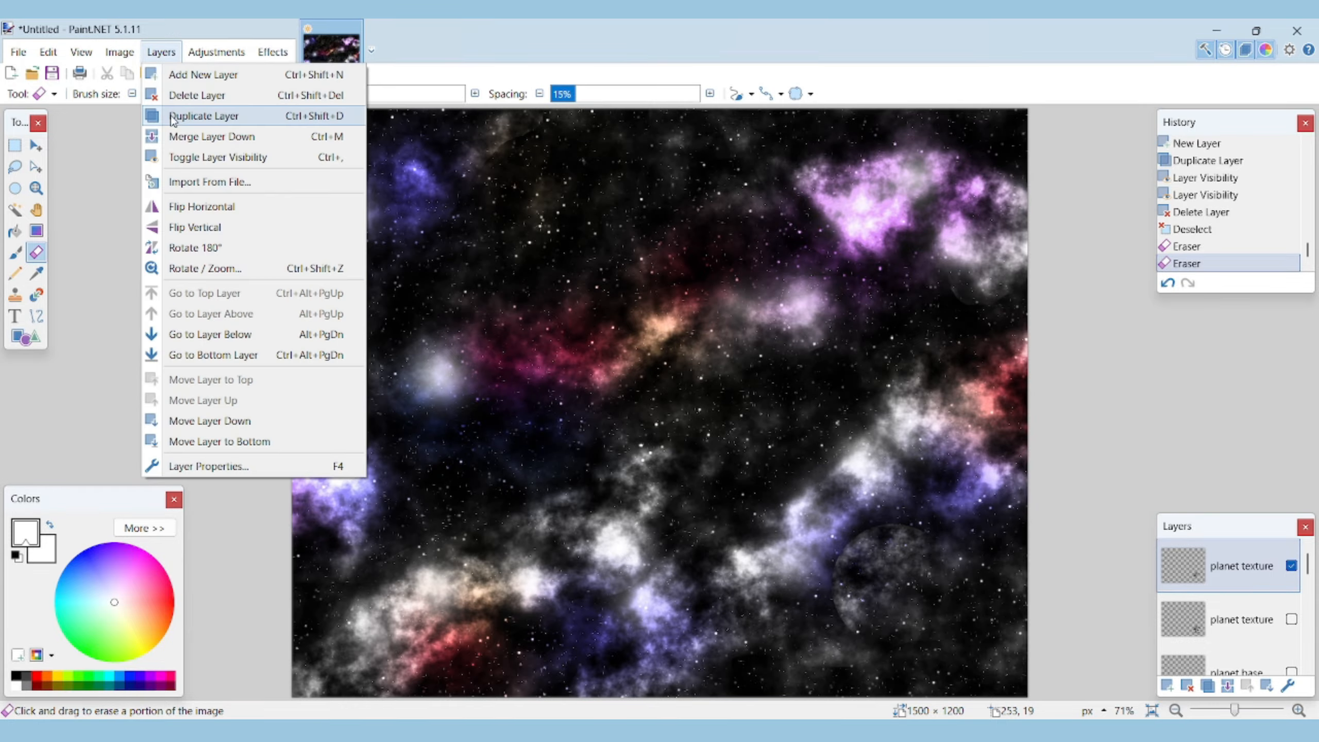
click(198, 116)
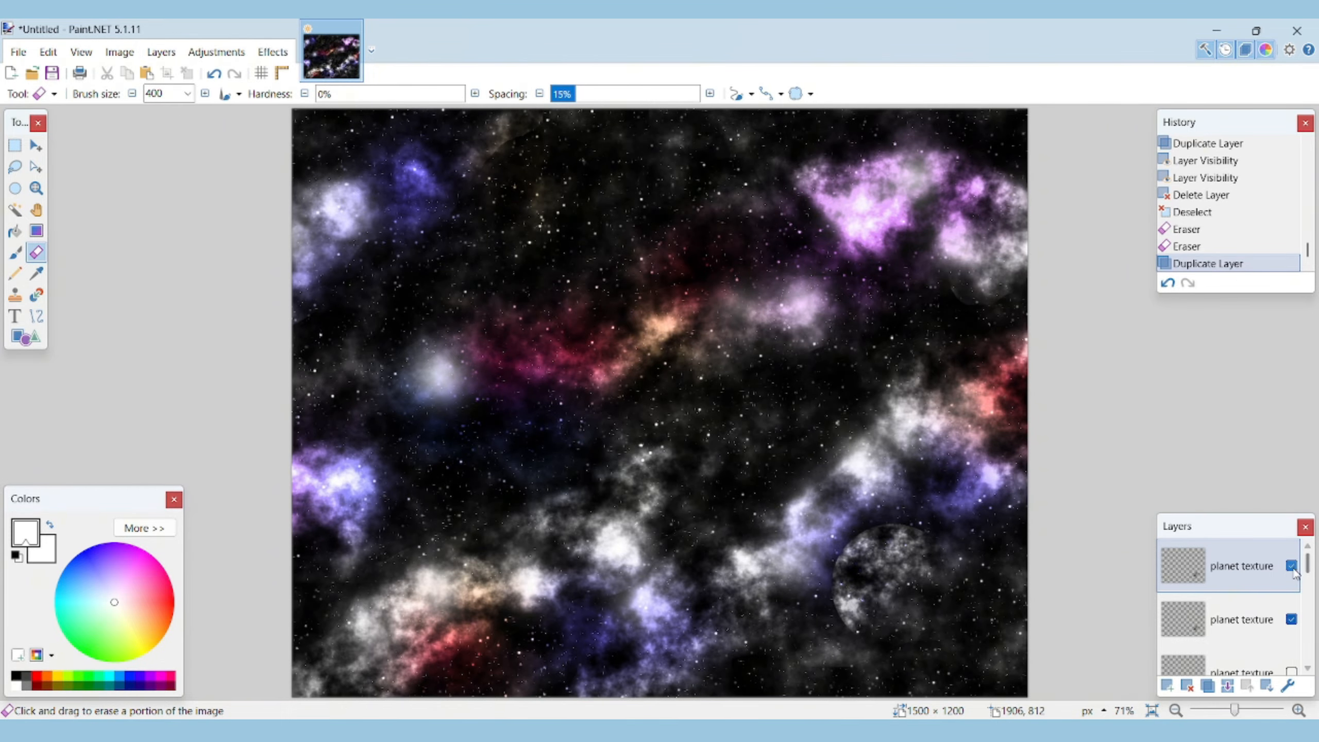
Hide the top "planet texture" copy and adjust the copy below it to Hue 5, Saturation 130 and Lightness about 54.
click(1291, 565)
click(1225, 620)
click(232, 54)
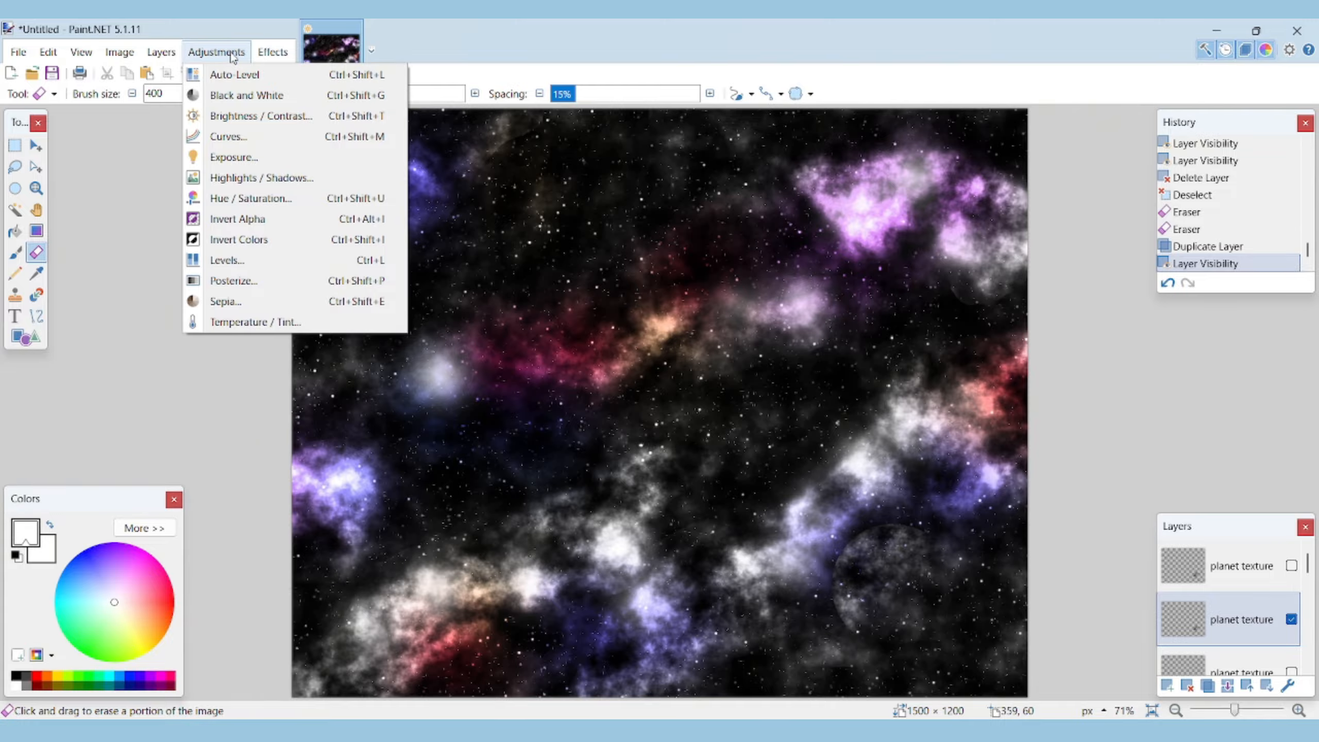
click(279, 200)
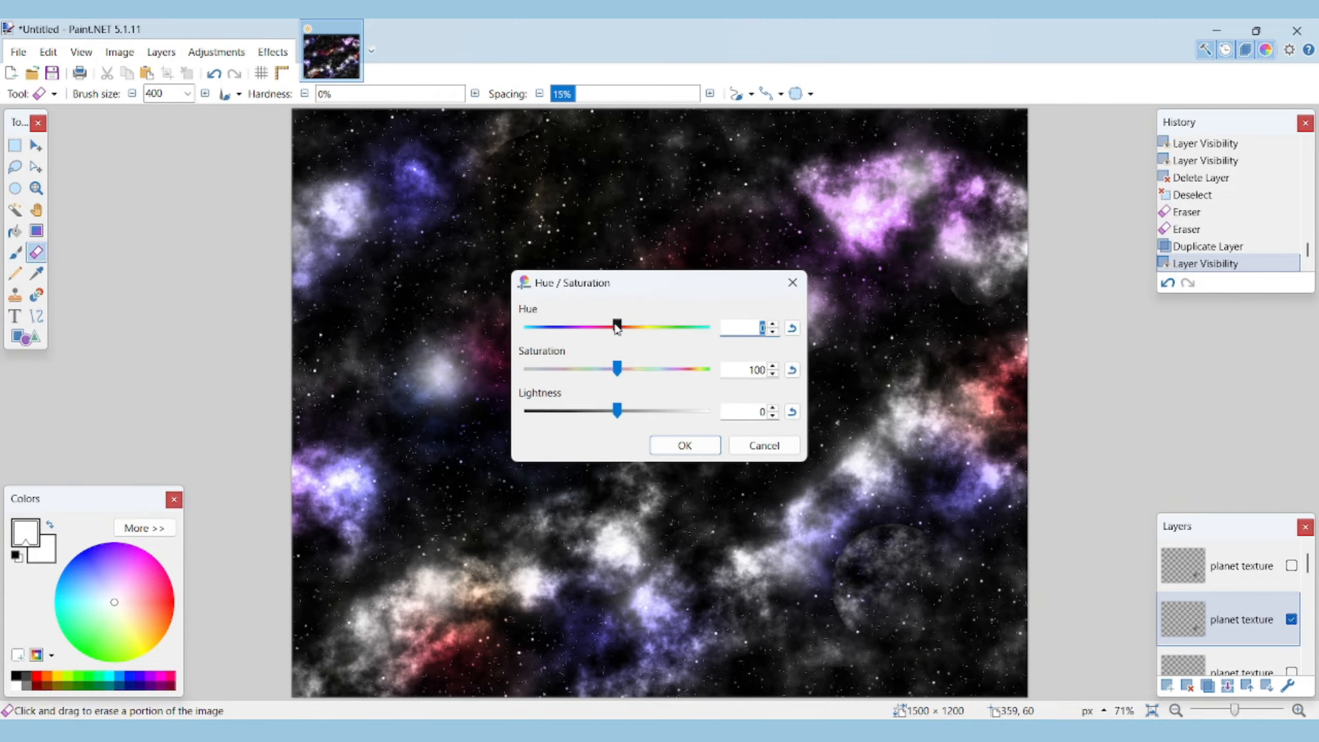
mouse_move(616, 327)
mouse_down()
mouse_move(705, 327)
mouse_move(581, 327)
mouse_move(619, 327)
mouse_up()
drag(617, 369, 689, 369)
drag(617, 410, 664, 413)
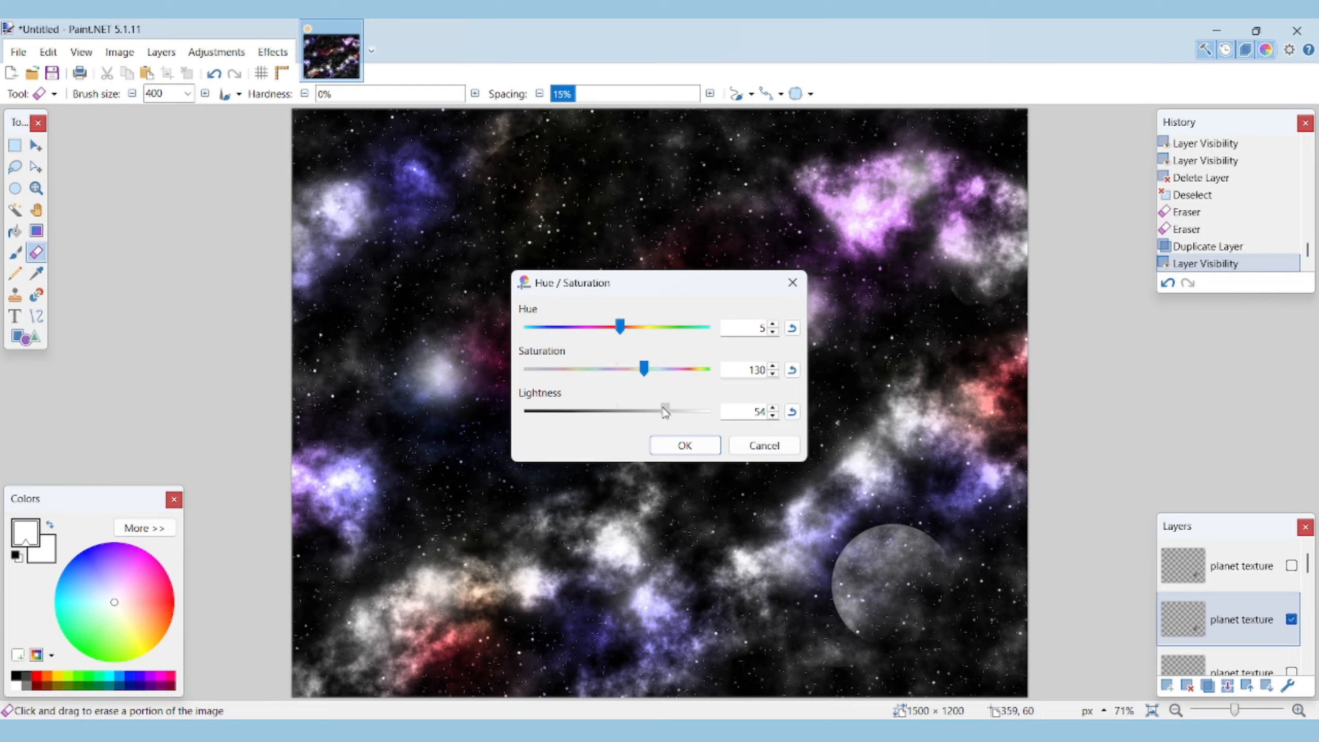
click(684, 445)
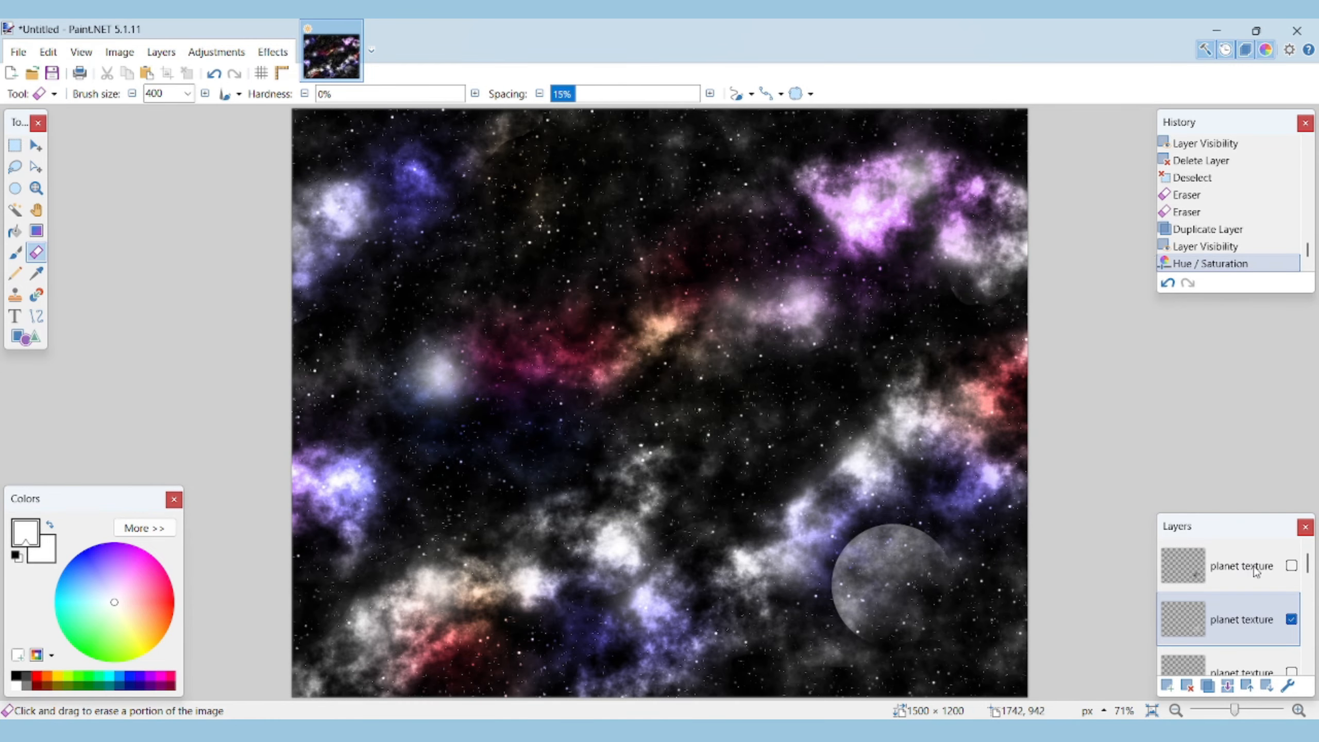
Add a new layer above the "planet texture" layers and select a circle about 294 × 295 px in the upper-left of the image.
click(1271, 569)
click(1167, 687)
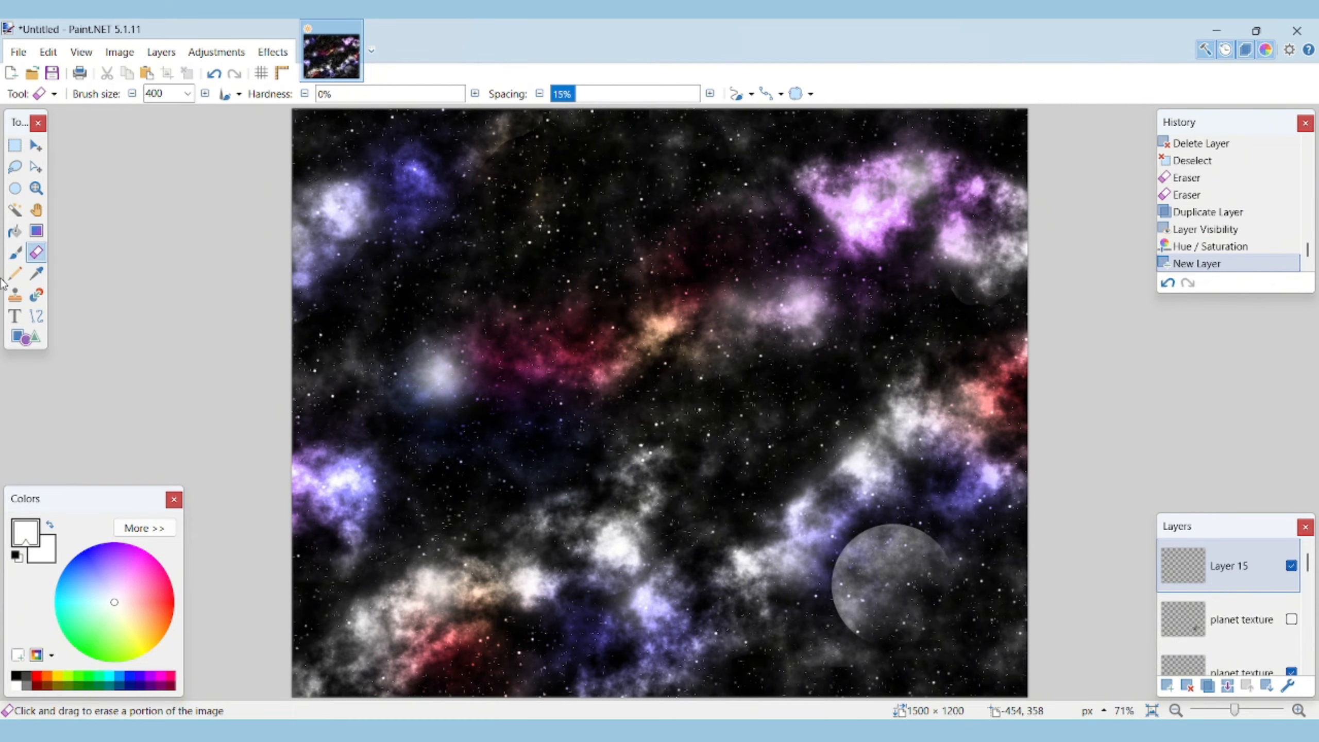
click(14, 145)
click(15, 188)
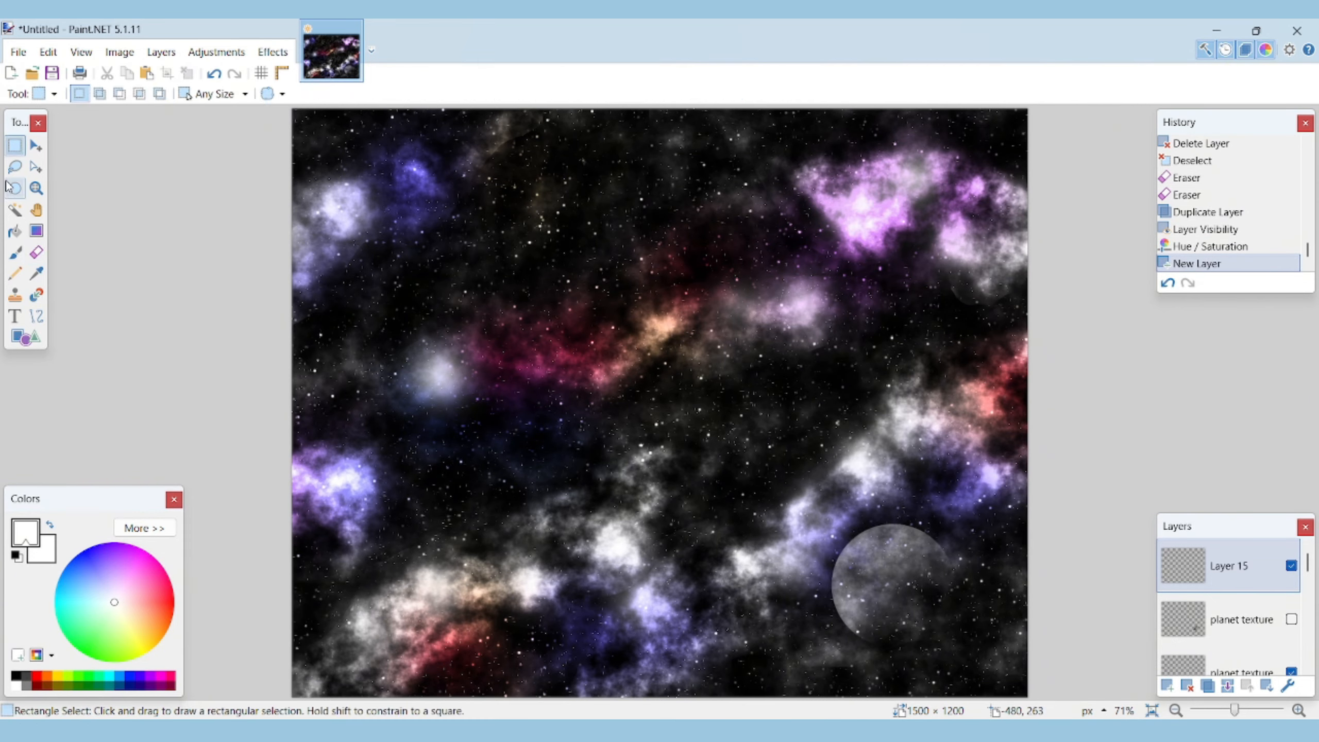
mouse_move(406, 262)
mouse_down()
mouse_move(494, 342)
mouse_move(545, 431)
mouse_move(513, 364)
mouse_up()
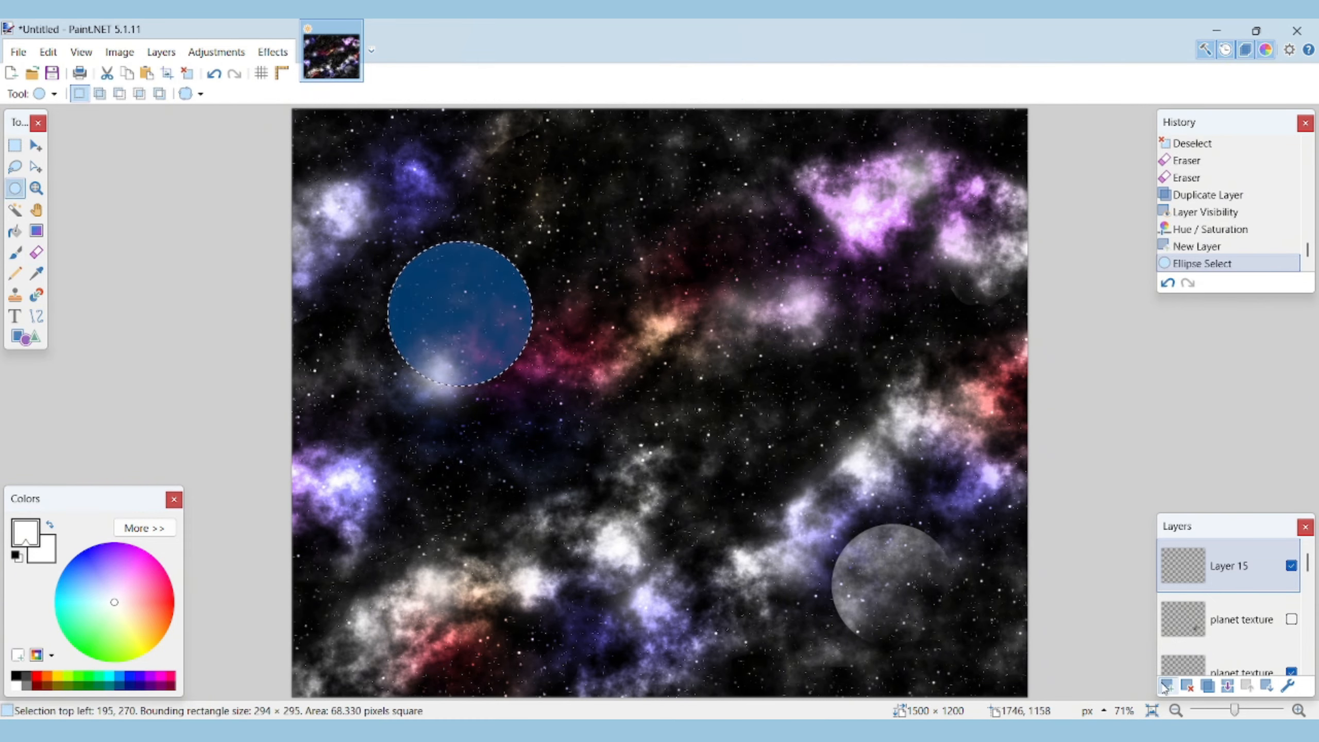
On another new layer, paint three diagonal pink stripes across the circular selection with the Paintbrush at size 95.
key(ctrl+shift+n)
click(15, 252)
click(149, 579)
drag(149, 578, 153, 575)
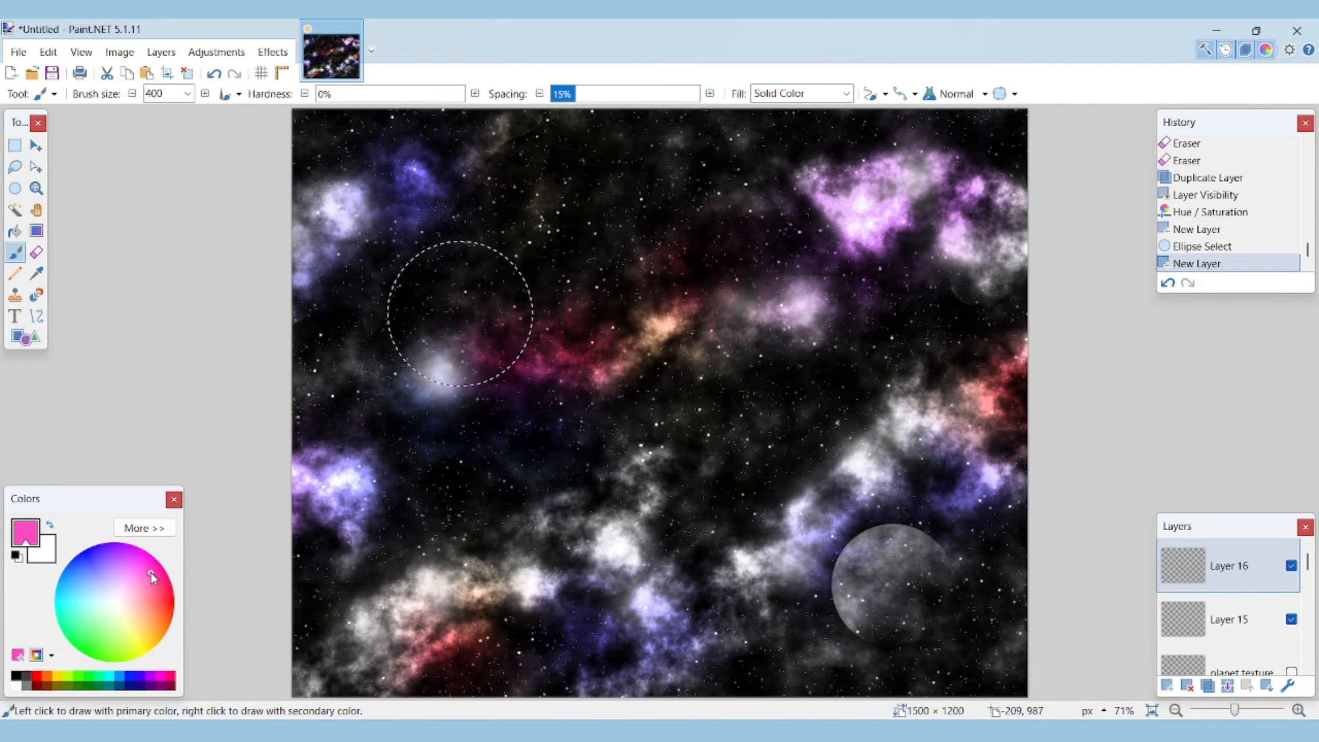
click(188, 94)
scroll(200, 270, up, 5)
click(192, 255)
drag(384, 302, 523, 241)
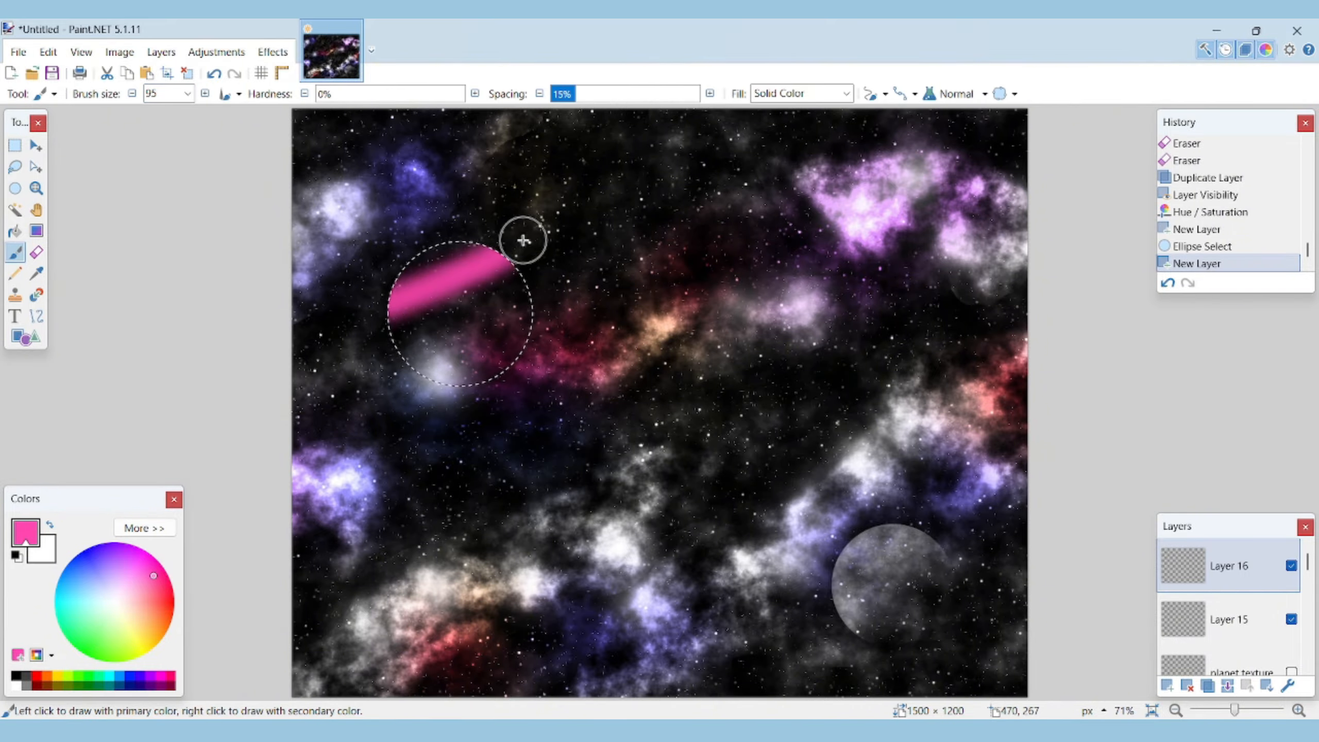
drag(391, 354, 537, 305)
drag(451, 390, 528, 367)
Change the blend mode of the striped planet's layer and lower its opacity.
click(14, 146)
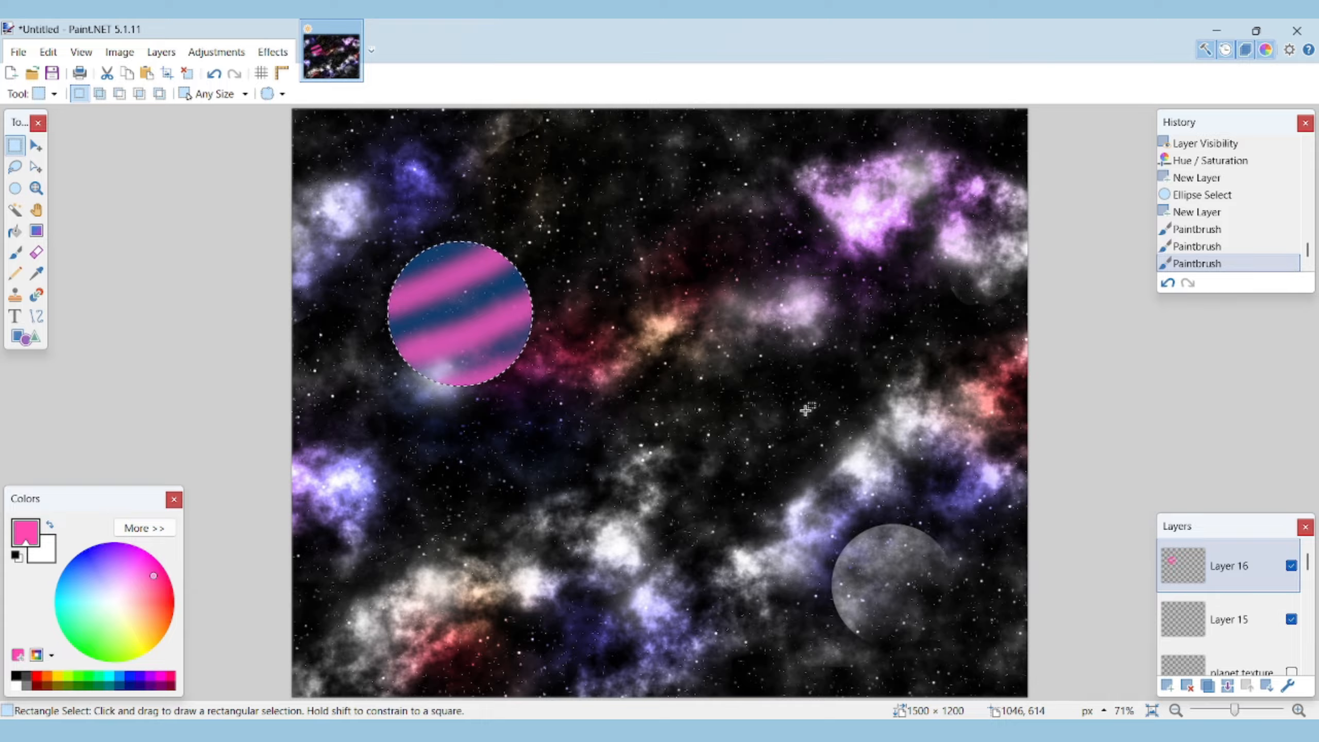
key(F4)
click(655, 393)
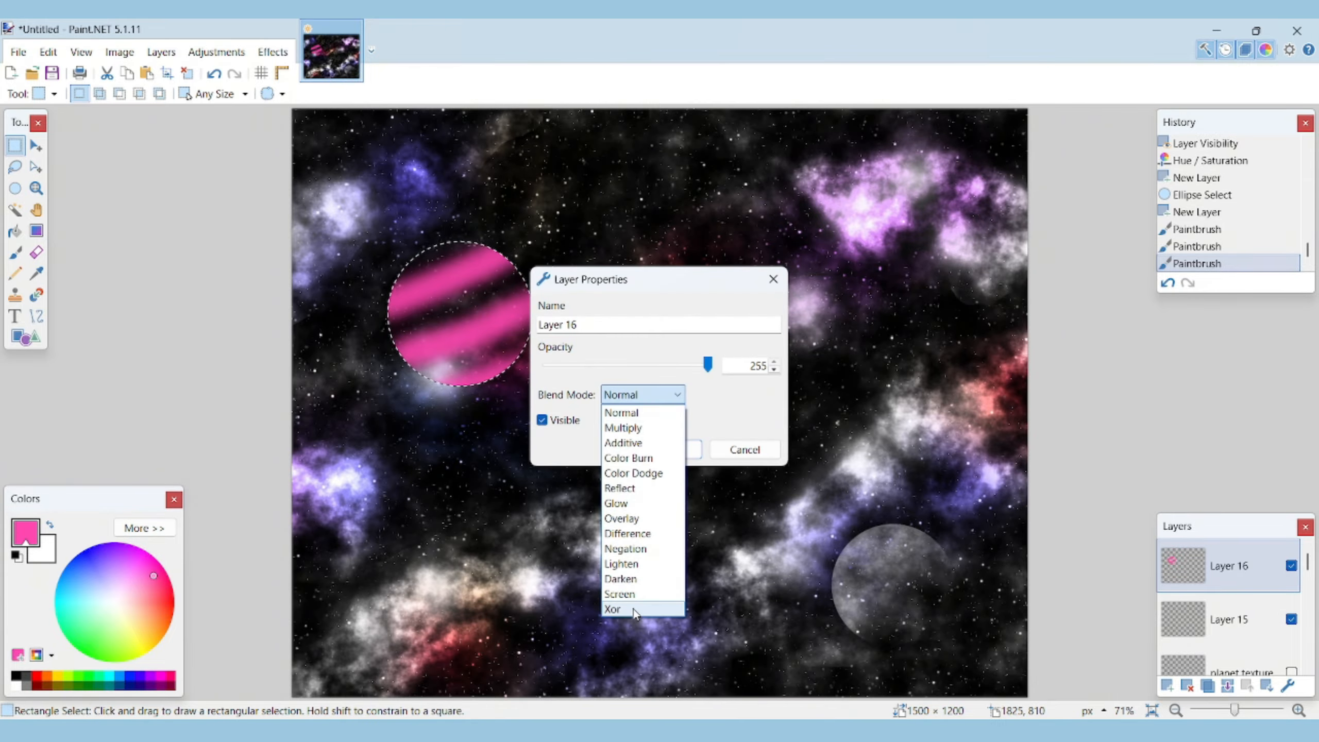
click(641, 577)
drag(707, 364, 656, 372)
click(665, 449)
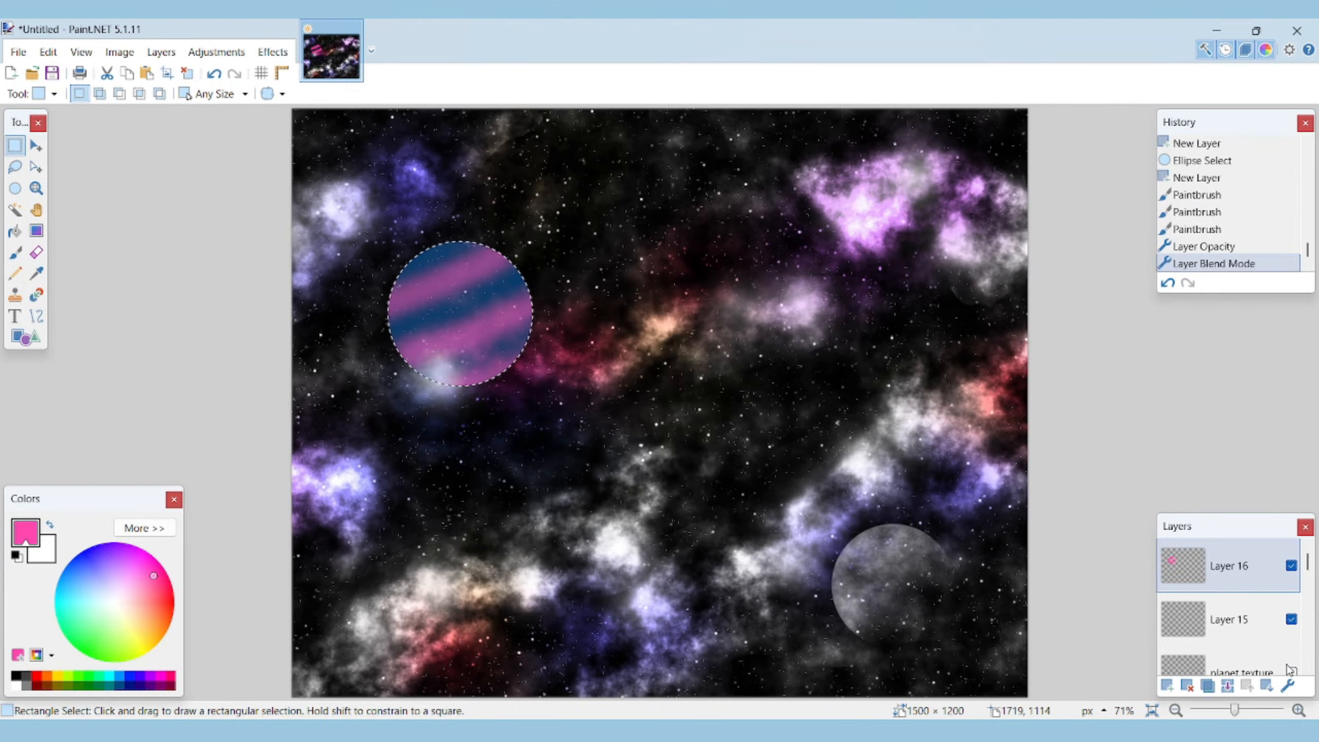
Add a new layer, clear the circular selection and select a flat ellipse about 386 × 53 px across the pink planet.
click(1167, 686)
click(711, 262)
click(15, 189)
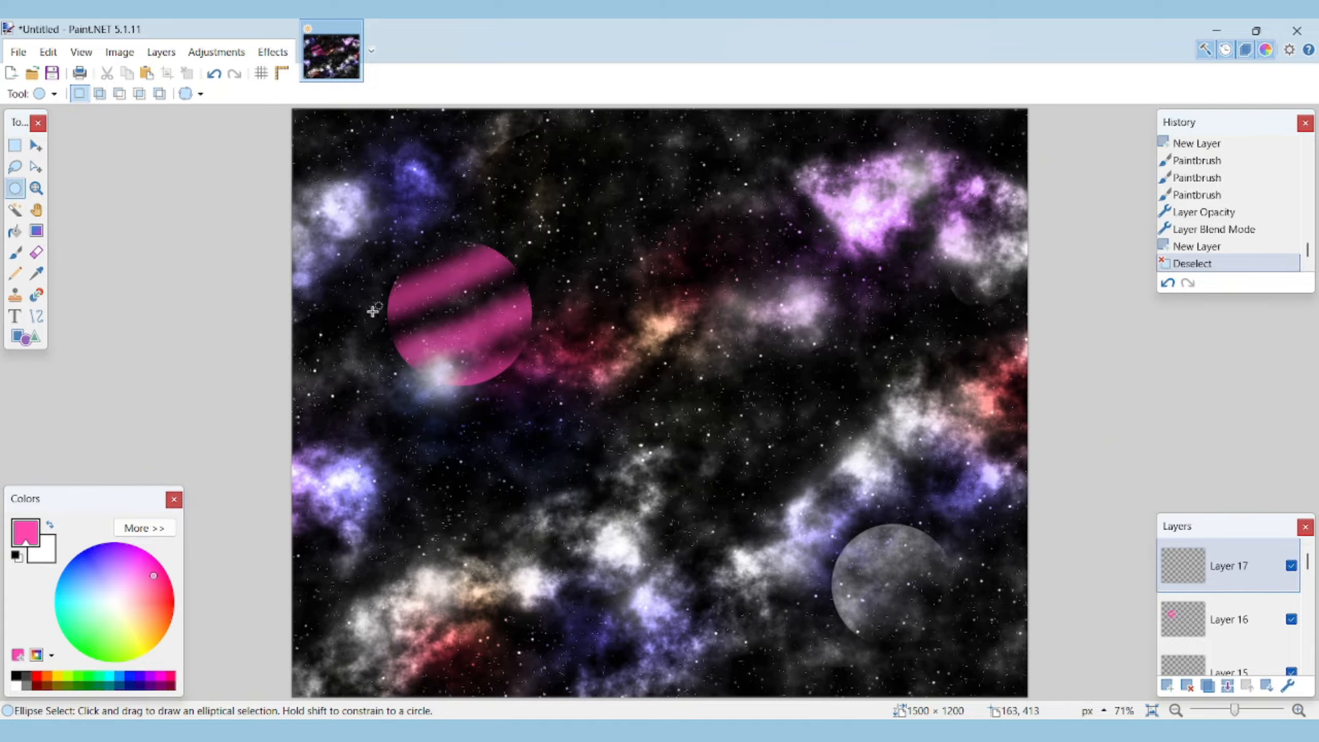
drag(360, 310, 553, 333)
click(528, 330)
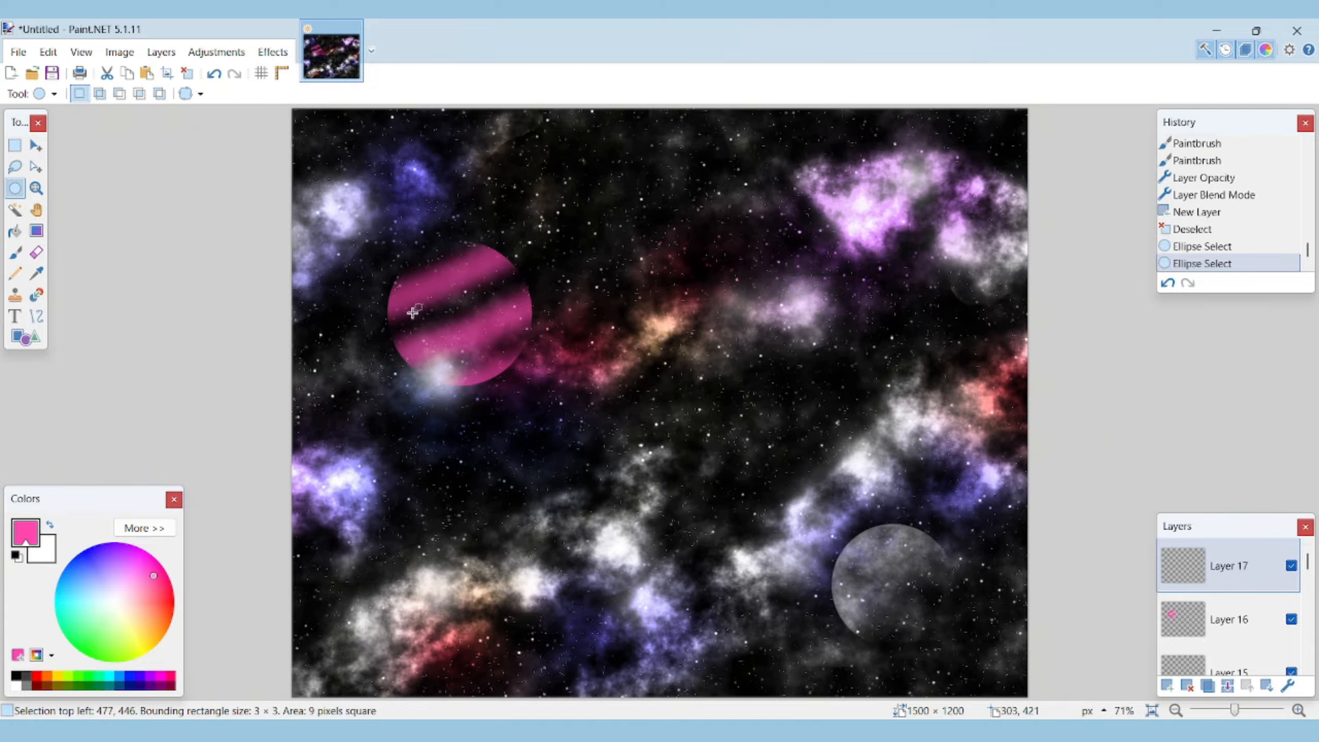
drag(366, 309, 553, 335)
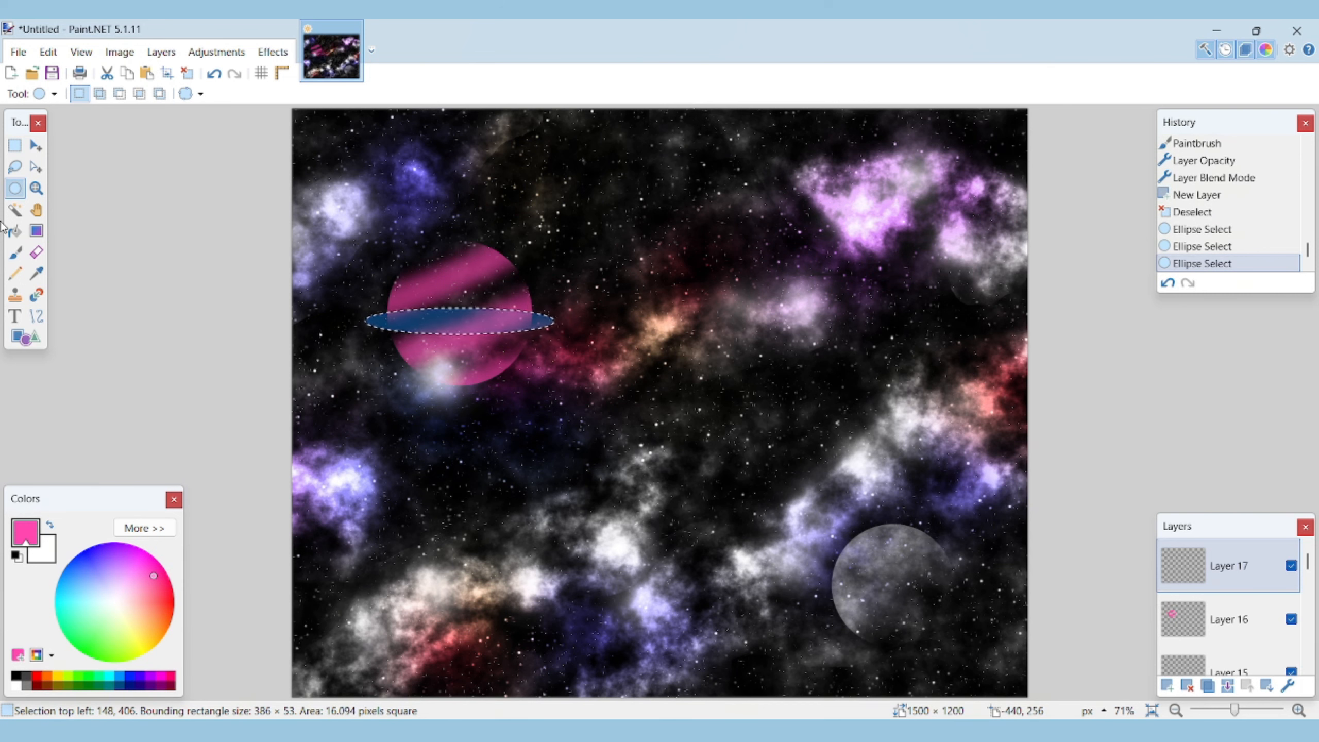
Paint the elliptical ring selection light pink with the Paintbrush and set its layer's blend mode to Lighten.
click(15, 254)
mouse_move(128, 613)
mouse_down()
mouse_move(149, 570)
mouse_move(134, 579)
mouse_up()
mouse_move(365, 335)
mouse_down()
mouse_move(621, 312)
mouse_move(515, 339)
mouse_move(716, 329)
mouse_up()
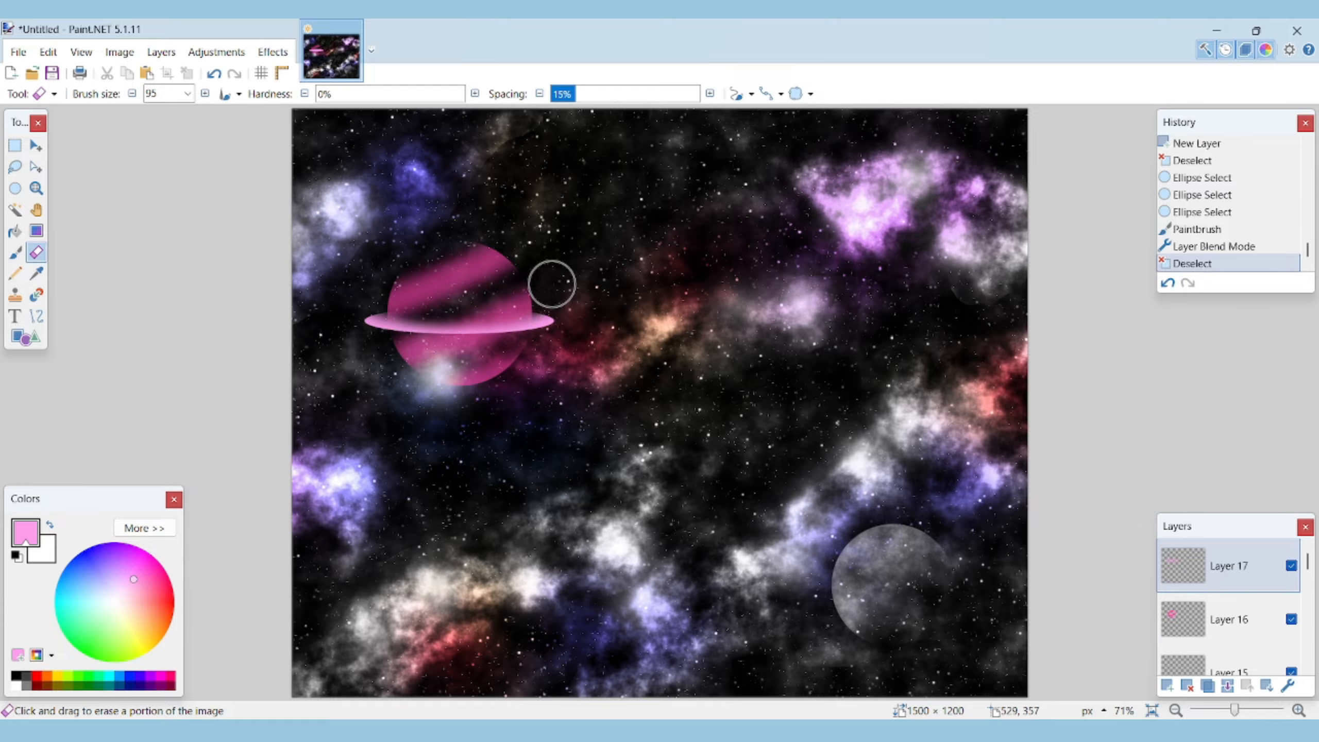
Soften the upper edge of the planet's ring with Eraser strokes at brush size 95.
mouse_move(390, 287)
mouse_down()
mouse_move(446, 304)
mouse_move(533, 273)
mouse_up()
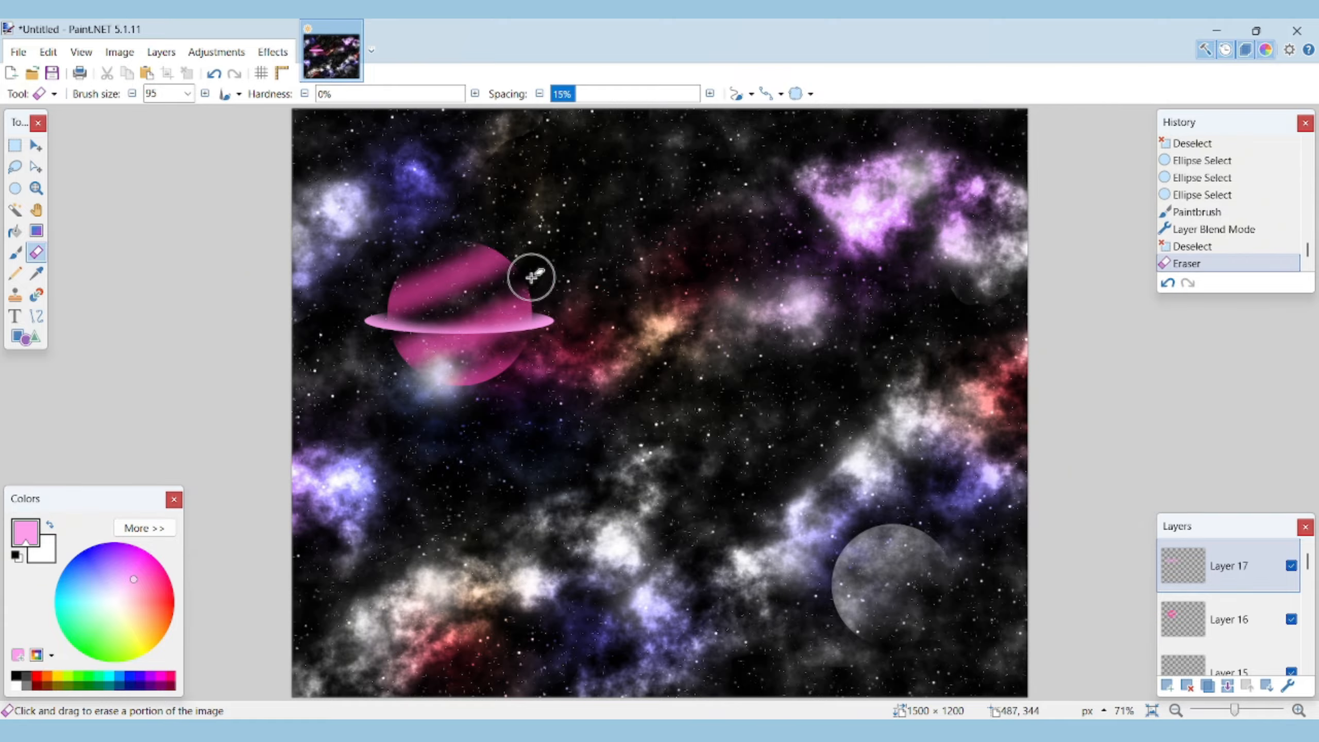
drag(422, 306, 539, 295)
drag(404, 305, 364, 288)
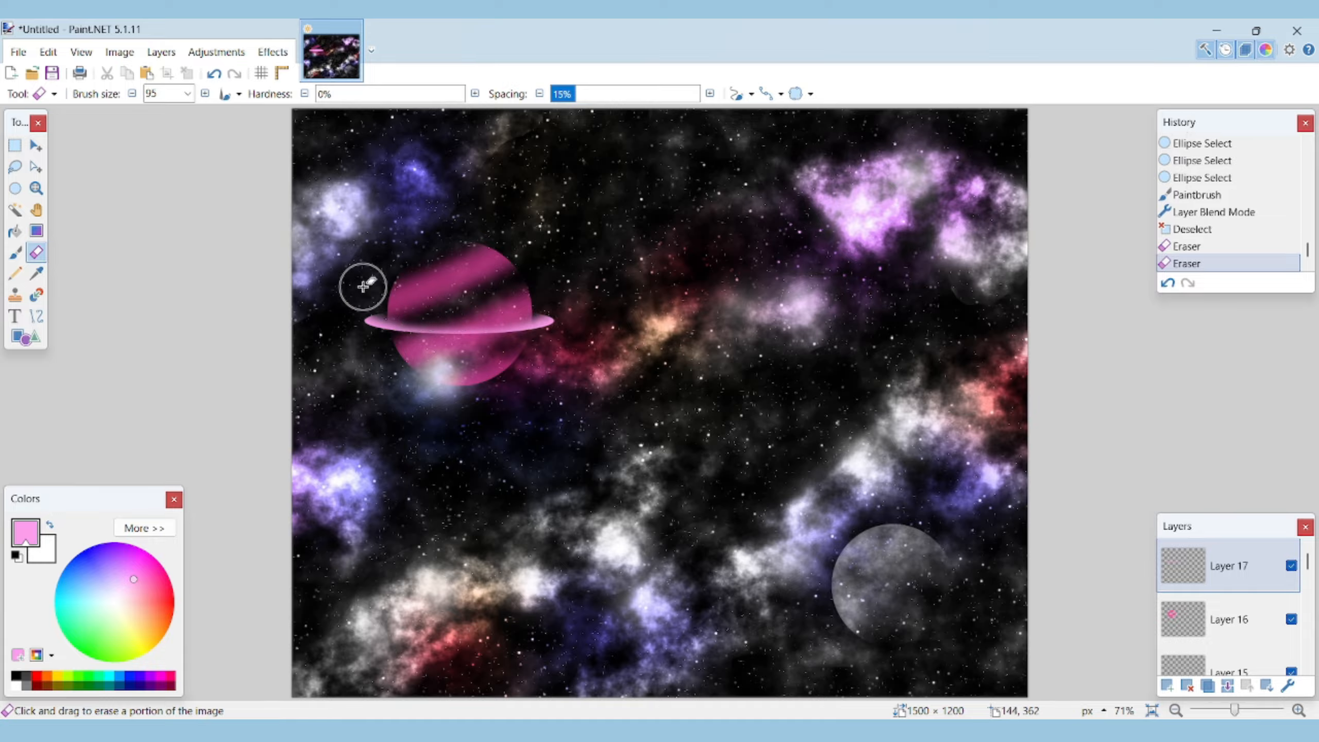
Lower the ring layer's opacity to about 199 and duplicate the layer.
click(16, 148)
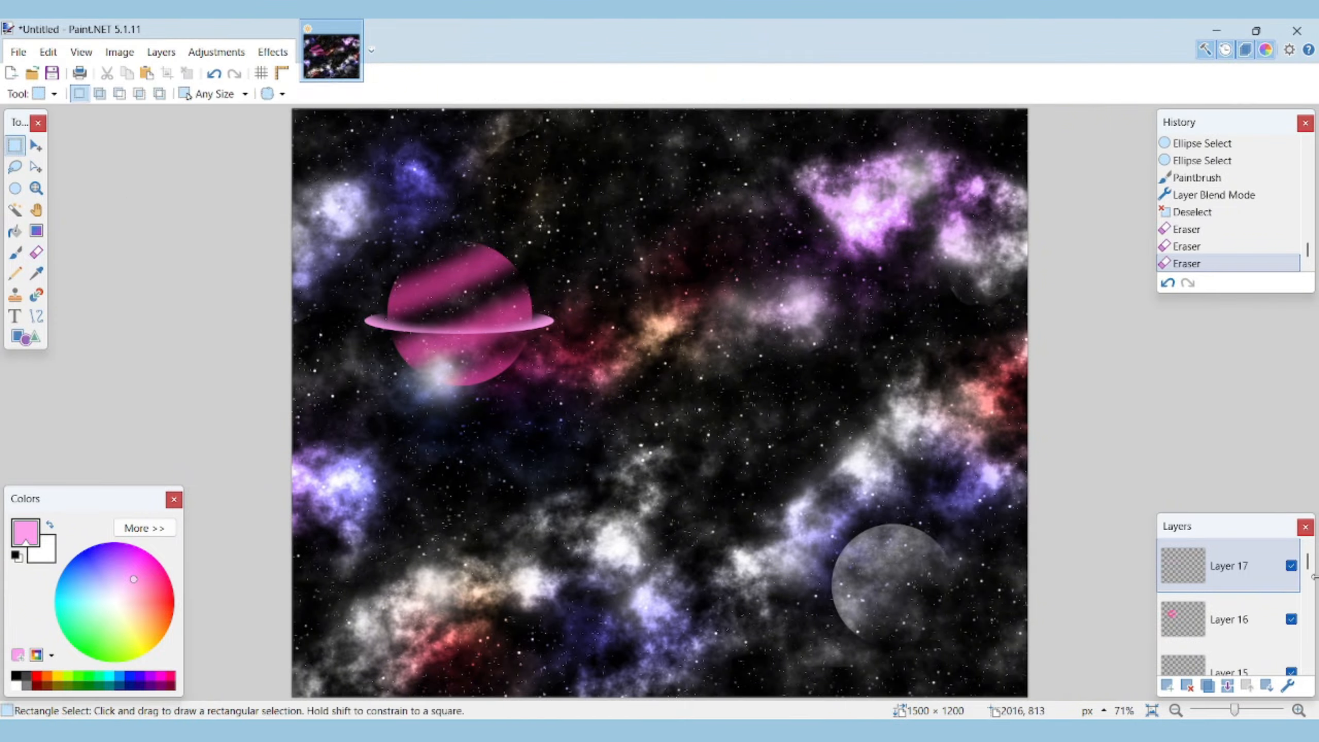
double_click(1234, 581)
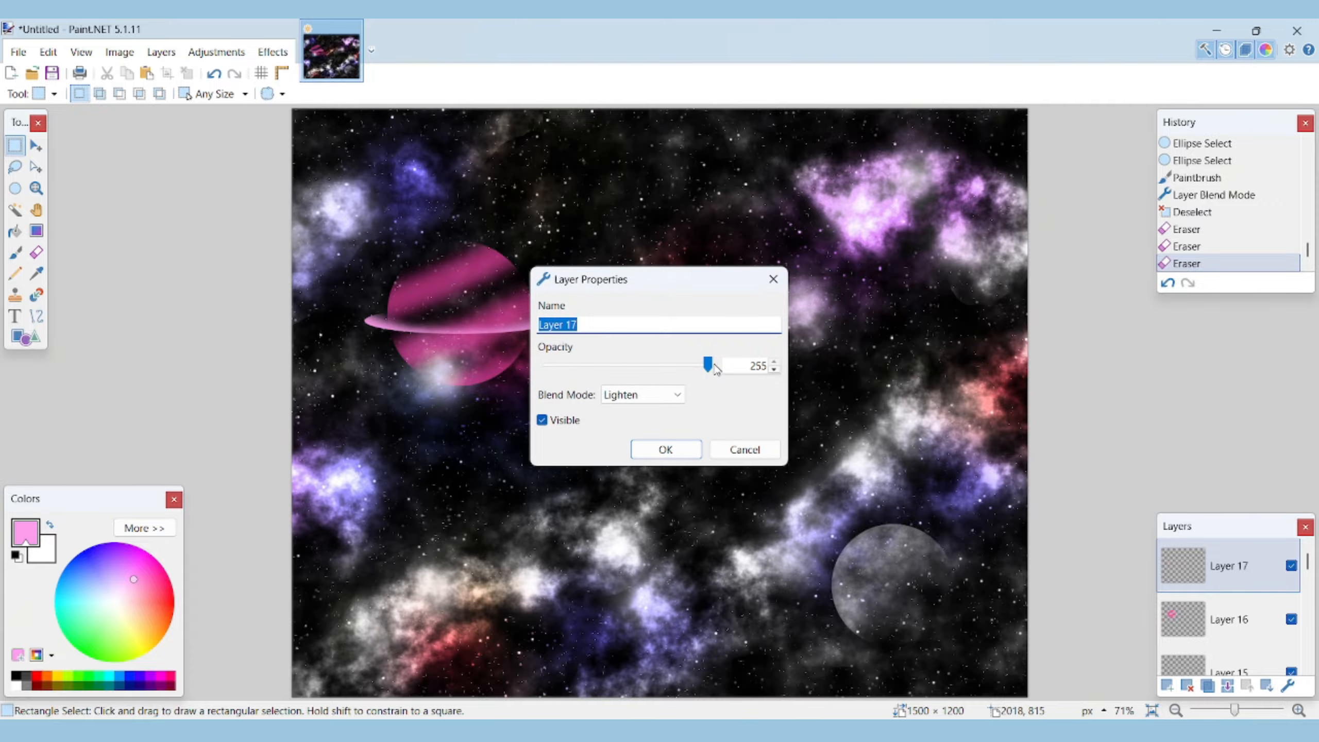
drag(695, 368, 663, 371)
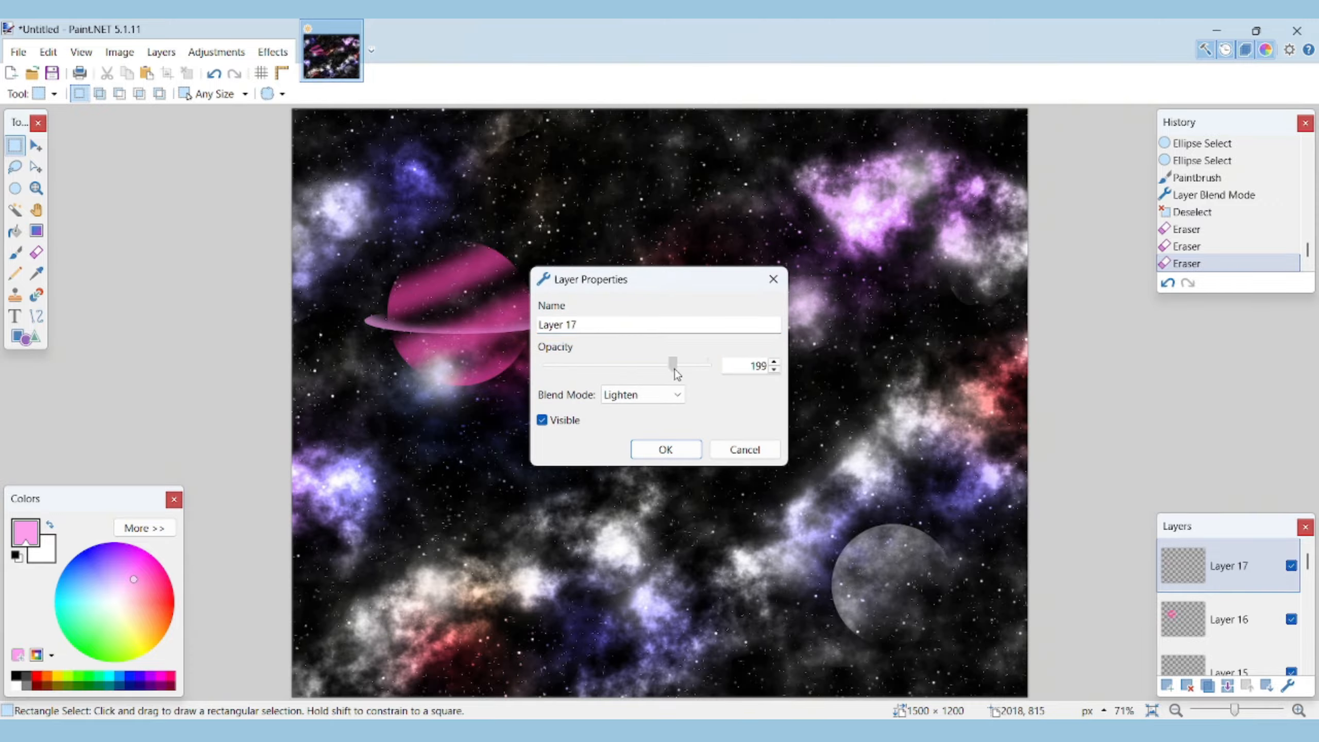
click(671, 454)
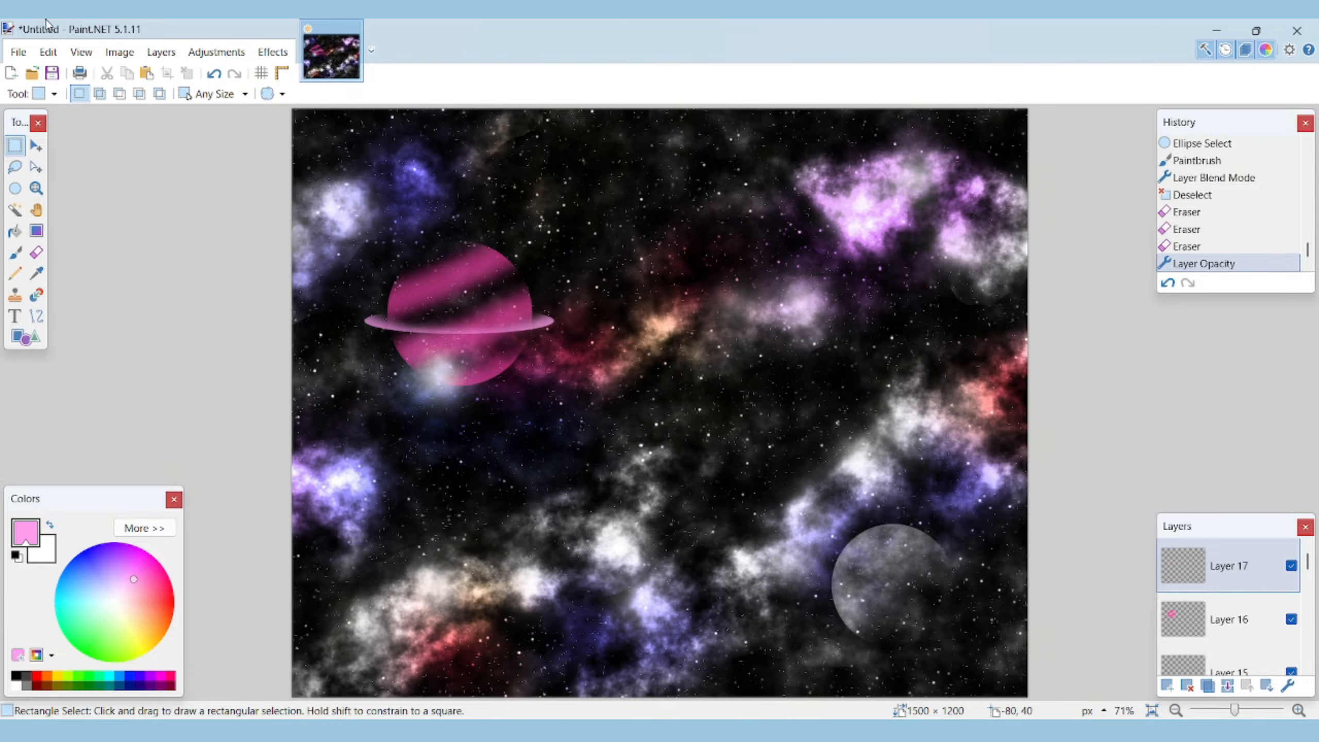
click(159, 52)
click(200, 116)
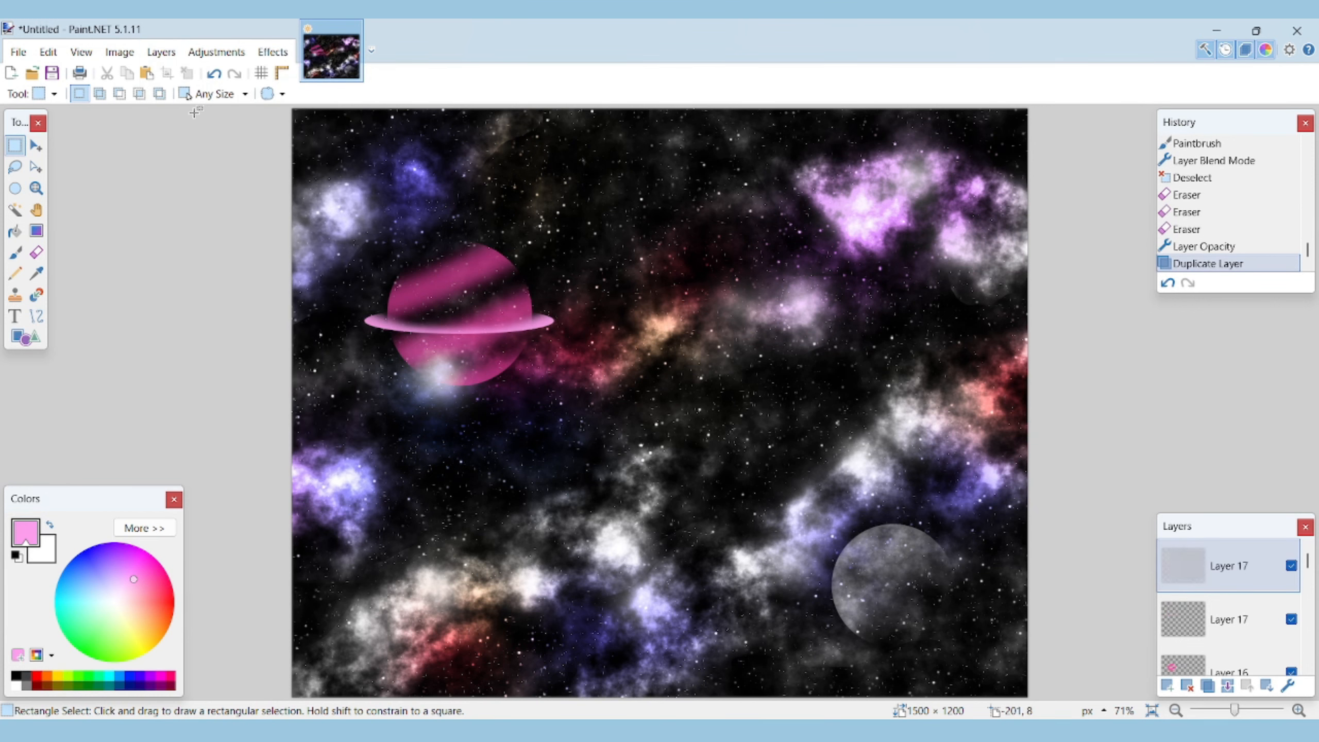
Apply a Gaussian Blur to the duplicated ring layer and hide the original ring layer below it.
click(265, 52)
mouse_move(294, 127)
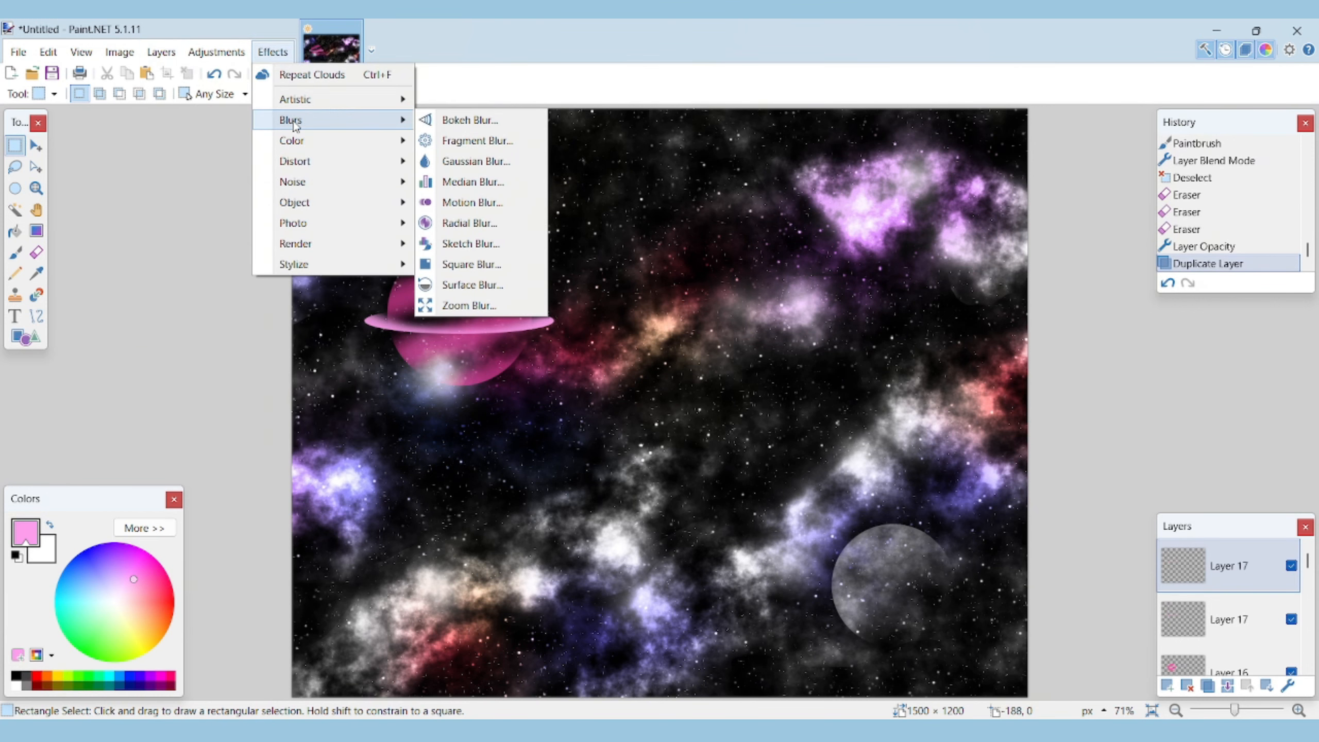
click(462, 162)
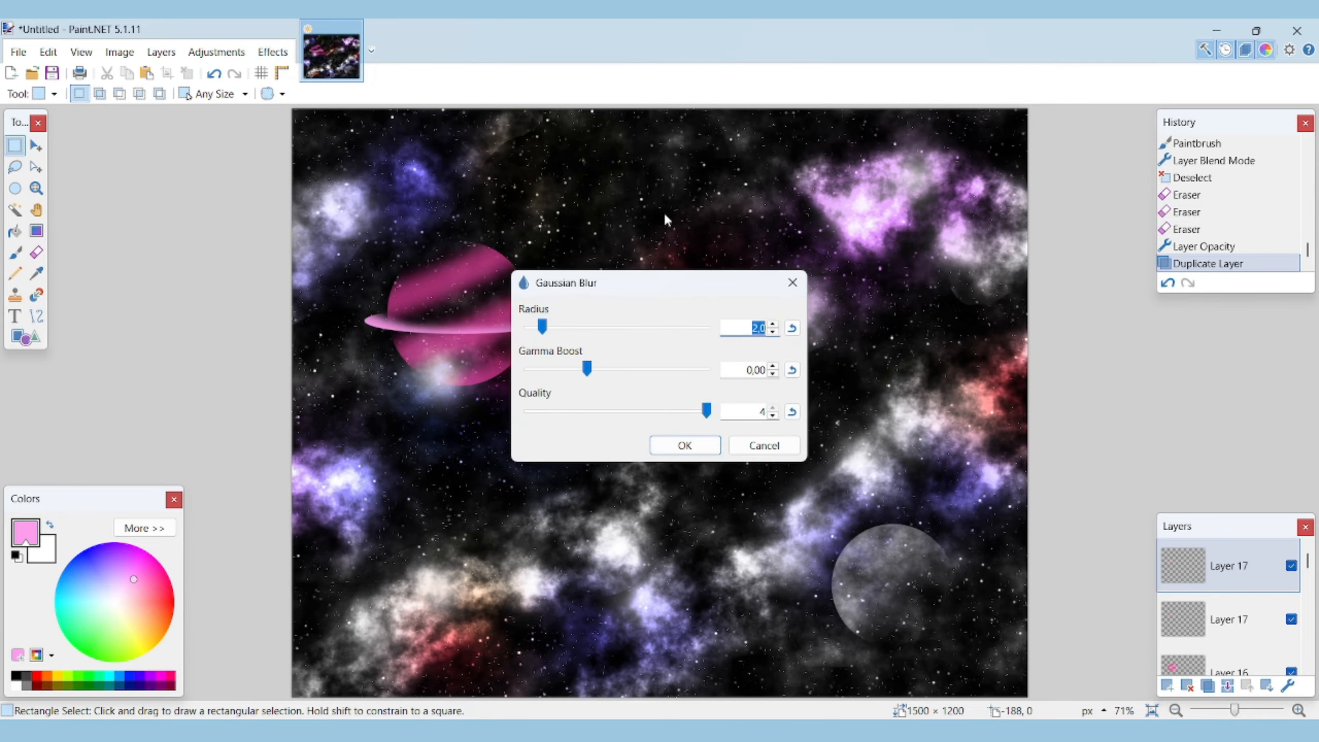
drag(686, 286, 792, 249)
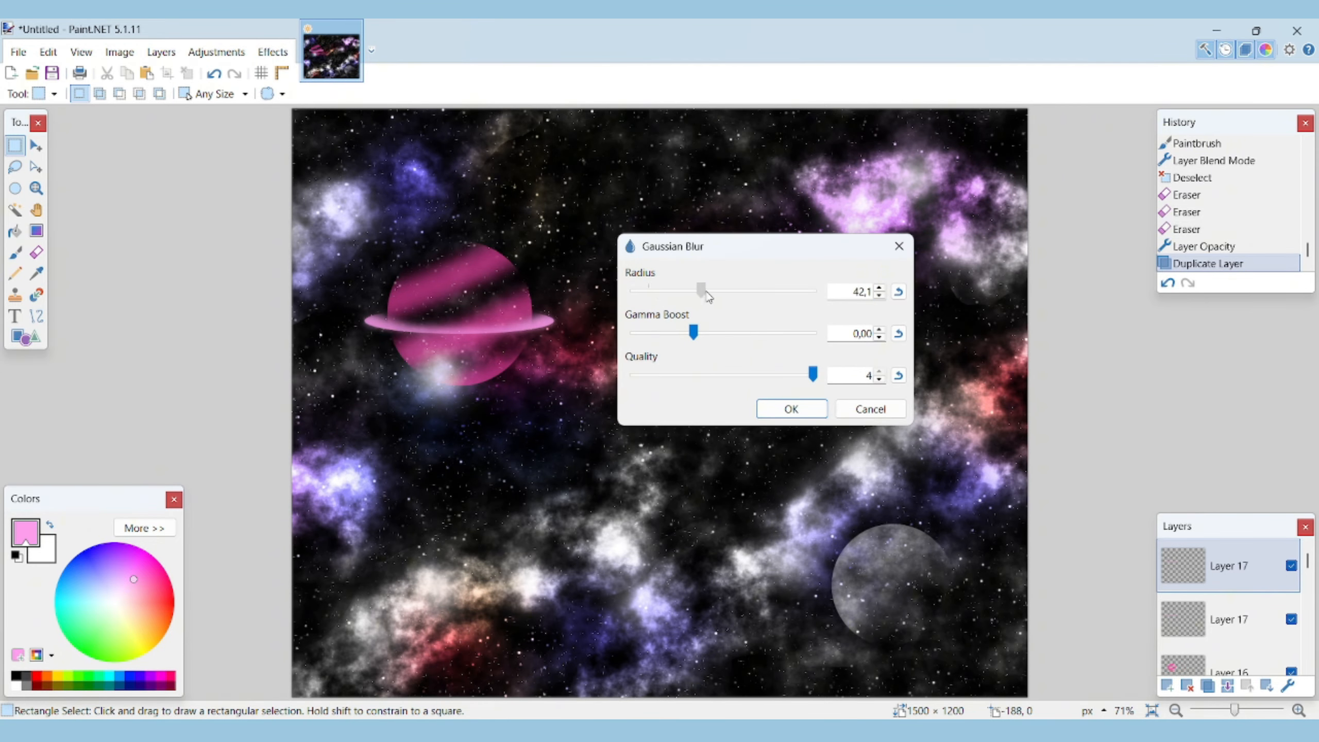
drag(708, 295, 681, 295)
click(791, 408)
click(1292, 619)
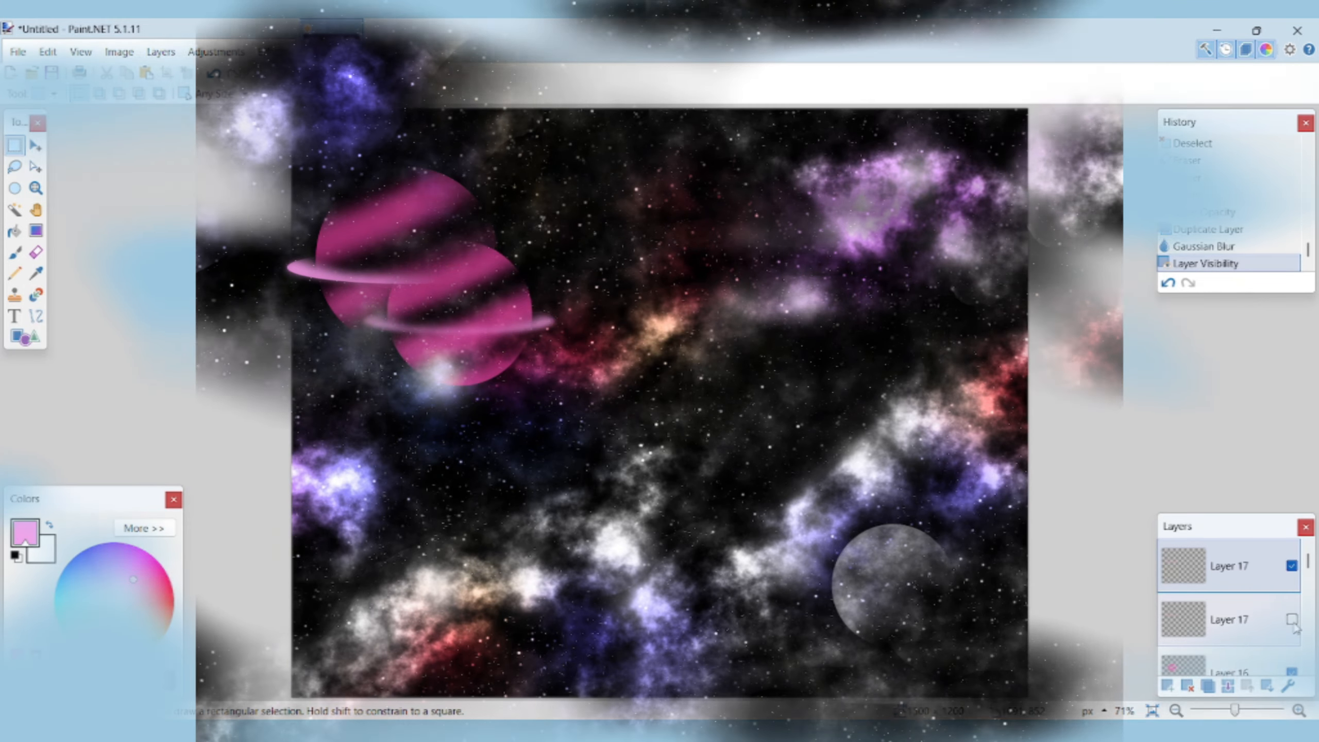